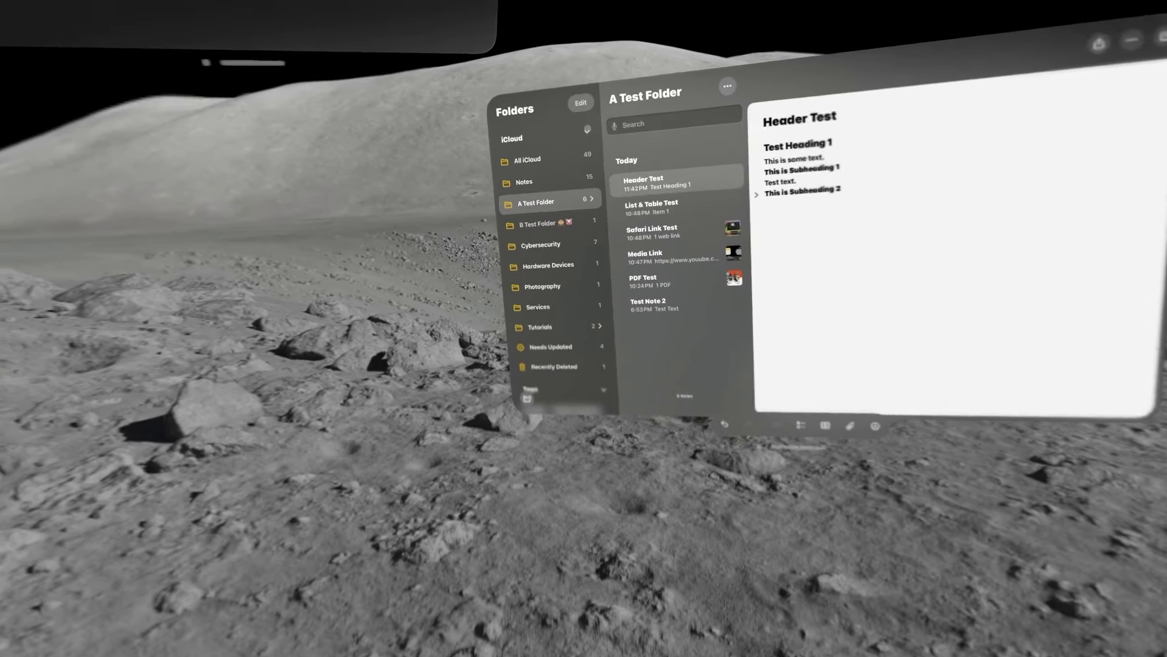
Collapse the iCloud folder list so Tags sits directly below it in the sidebar.
{"action": "left_click", "coordinate": [608, 245]}
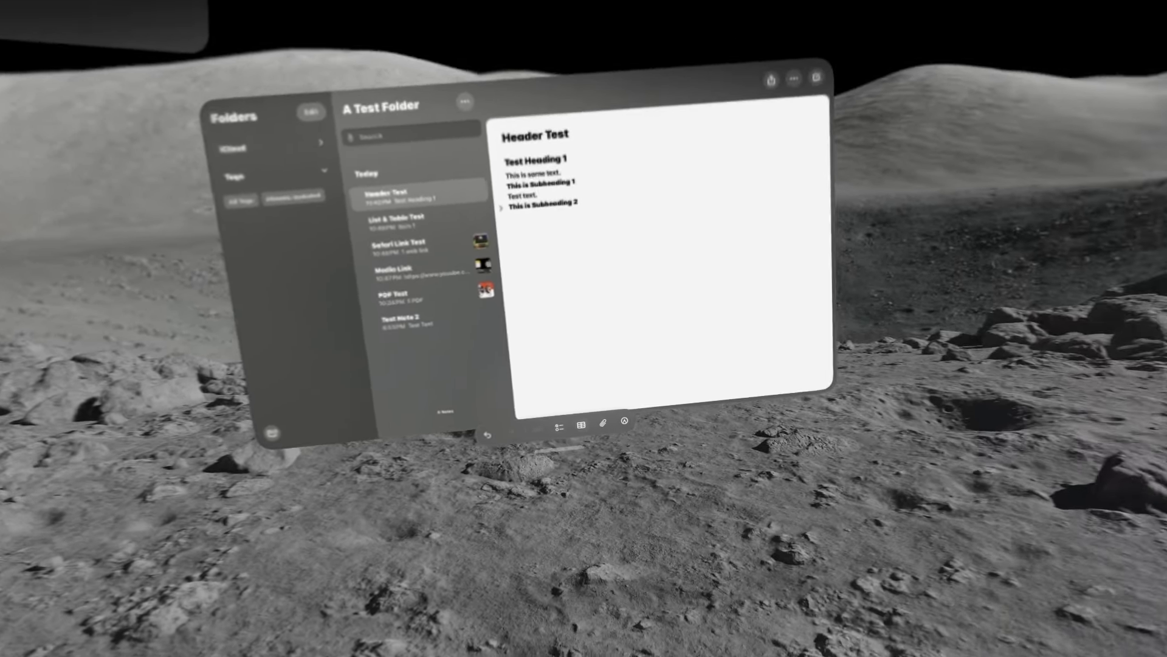
Turn on the On My Vision Pro account in the Notes app settings.
{"action": "key", "text": "super"}
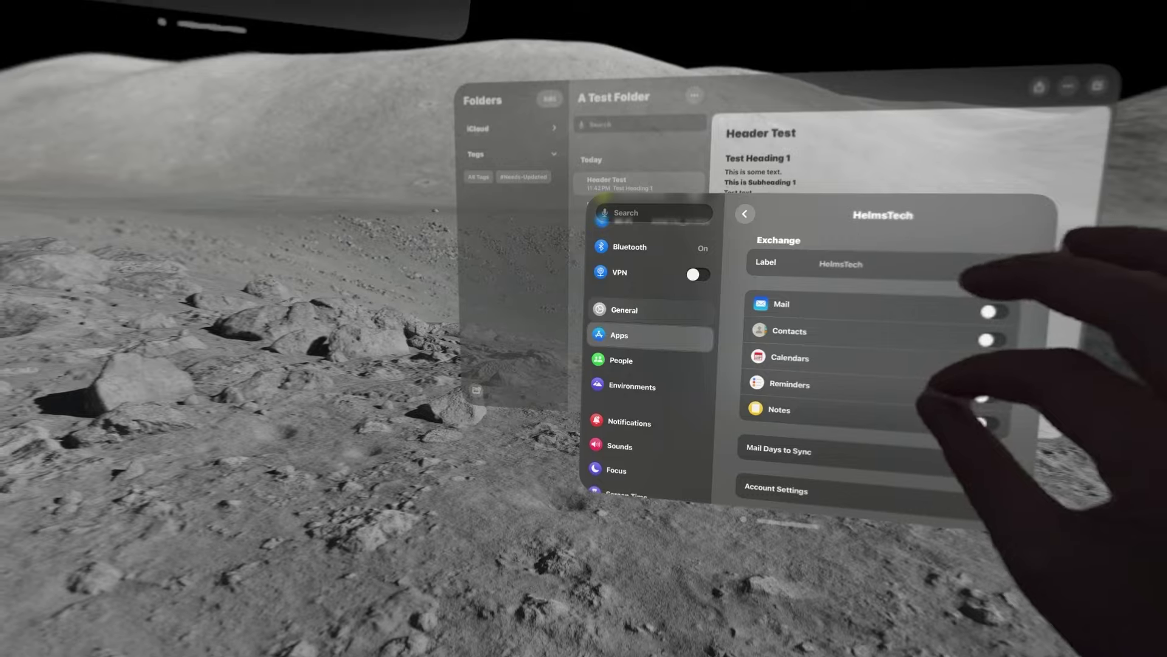
{"action": "left_click", "coordinate": [585, 365]}
{"action": "left_click", "coordinate": [581, 390]}
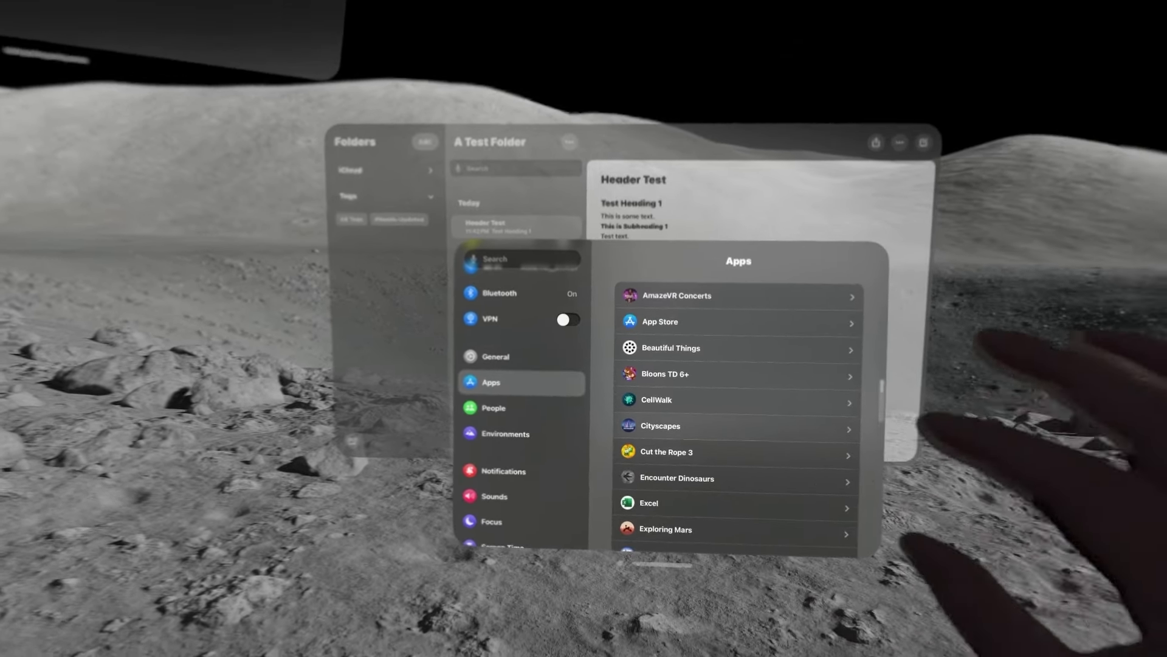
{"action": "scroll", "coordinate": [690, 377], "scroll_direction": "down", "scroll_amount": 10}
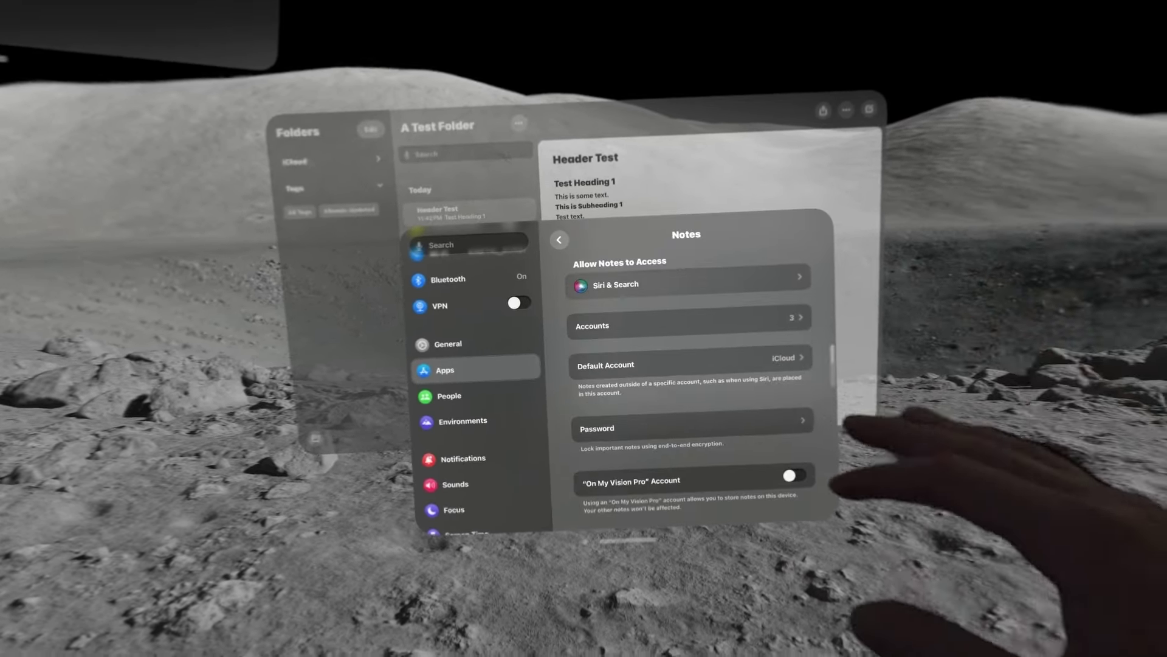
{"action": "scroll", "coordinate": [629, 365], "scroll_direction": "down", "scroll_amount": 10}
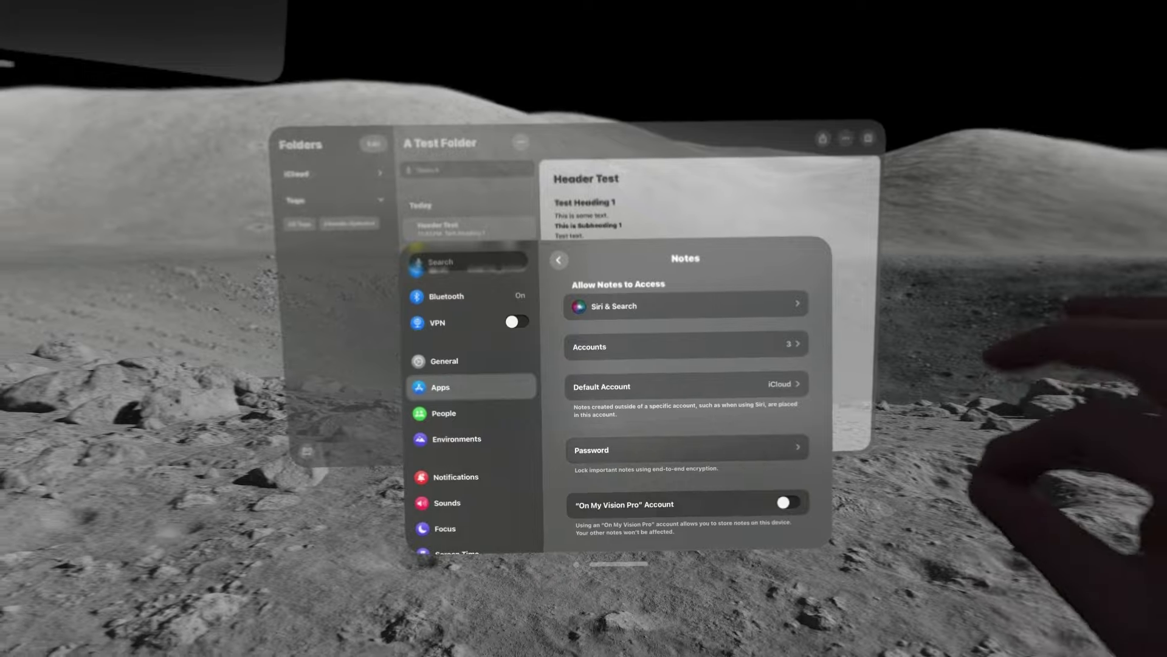
{"action": "scroll", "coordinate": [687, 395], "scroll_direction": "down", "scroll_amount": 3}
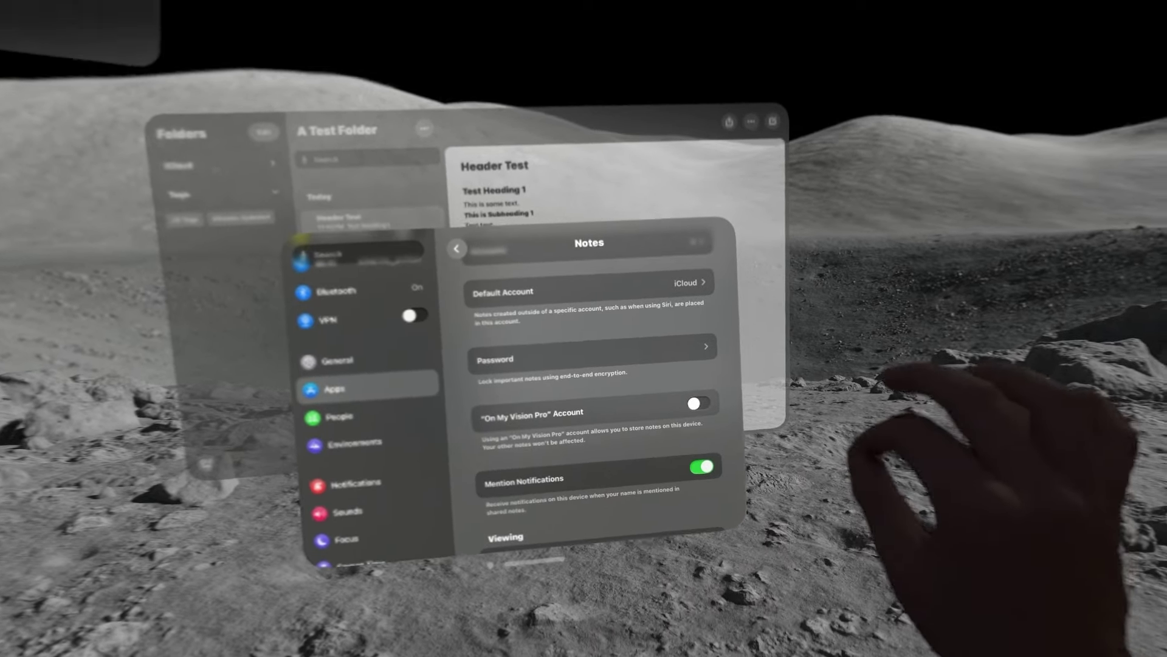
{"action": "left_click", "coordinate": [741, 386]}
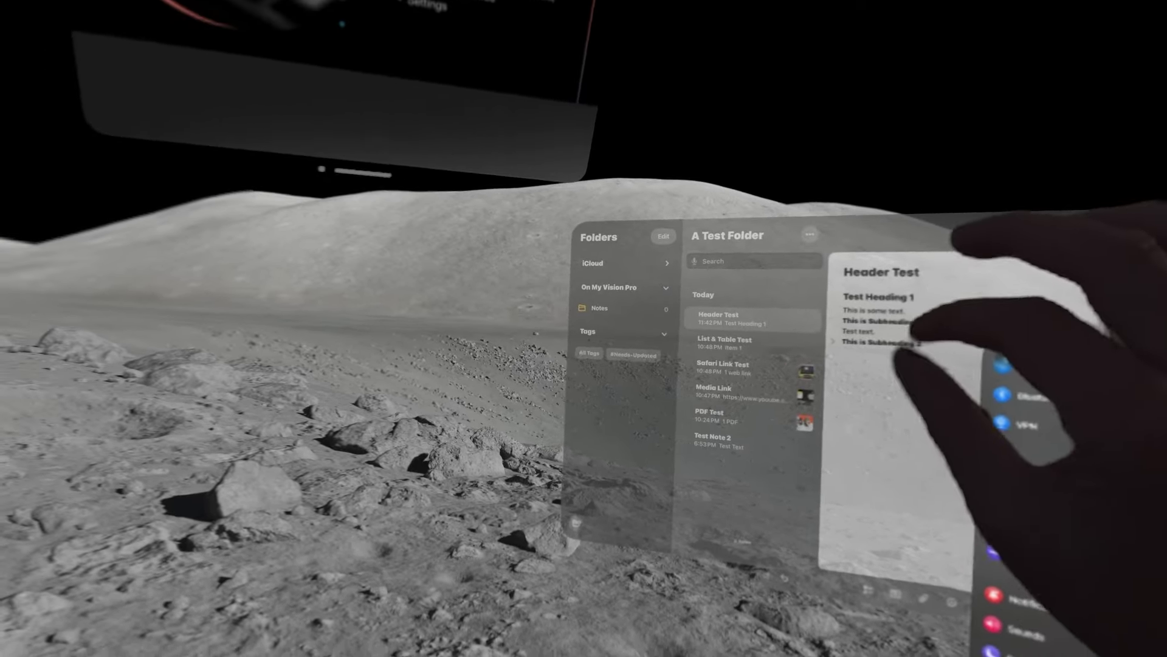
{"action": "left_click", "coordinate": [619, 311]}
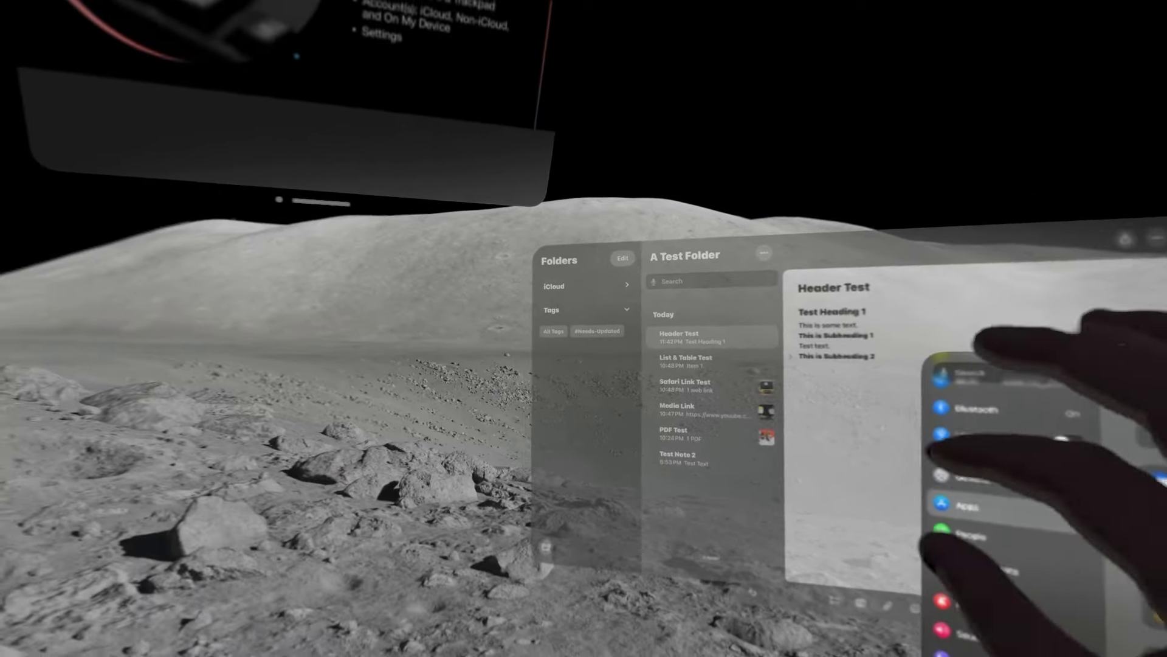
Switch off Notes for the Exchange account and confirm Turn Off Notes.
{"action": "left_click", "coordinate": [550, 365]}
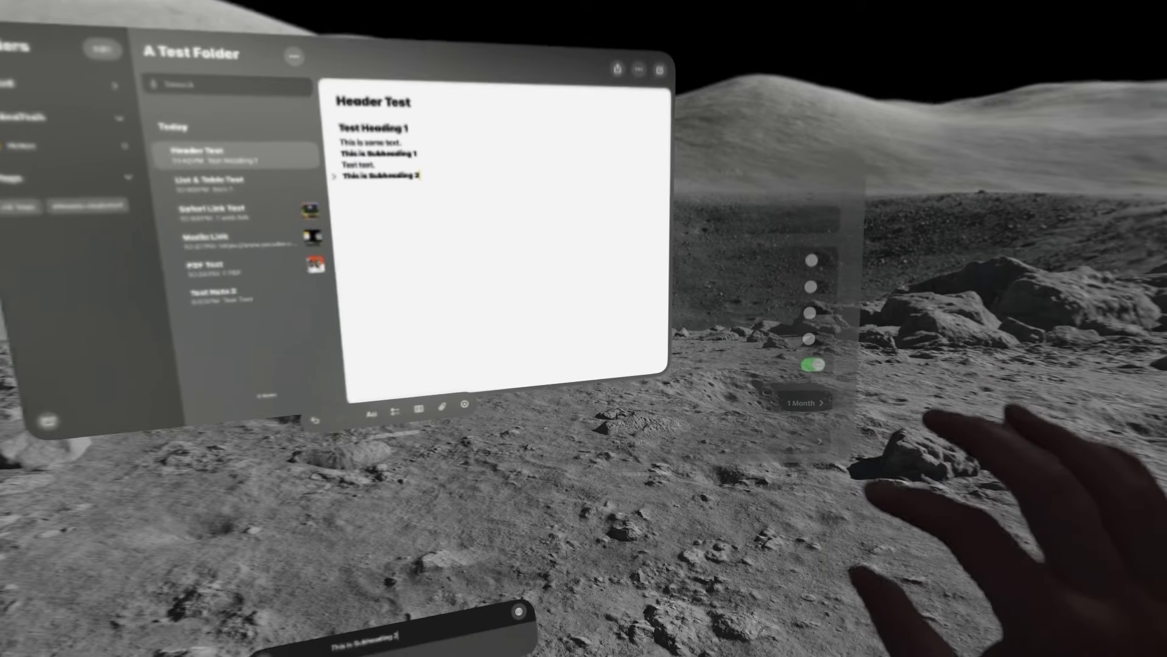
{"action": "left_click", "coordinate": [790, 389]}
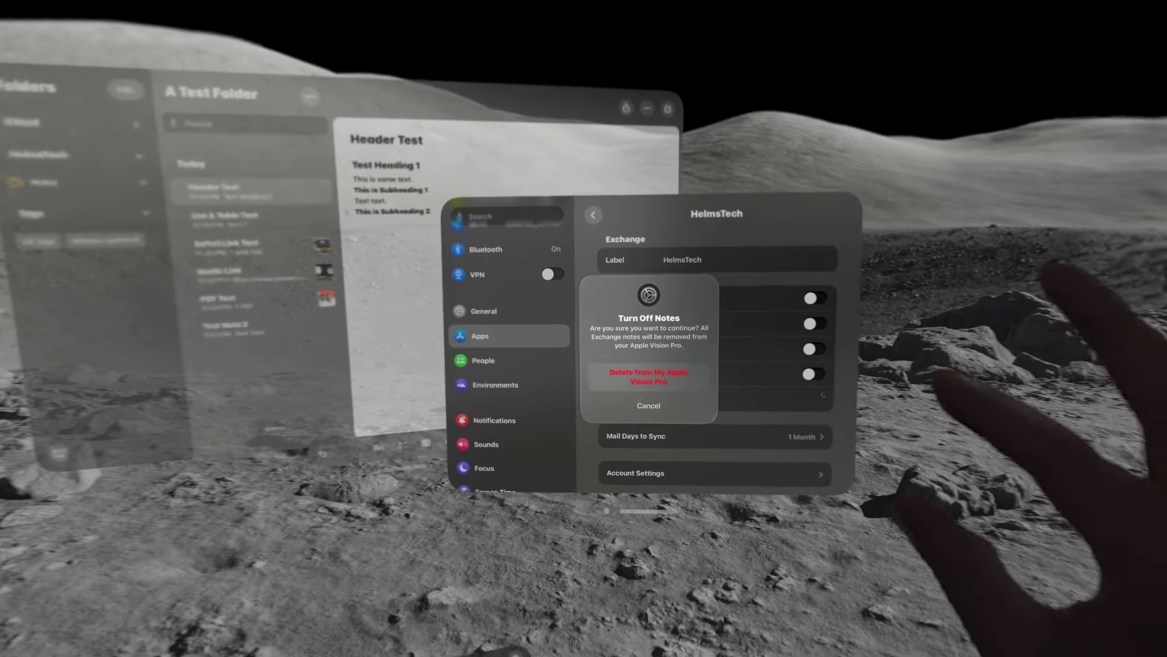
{"action": "left_click", "coordinate": [649, 376]}
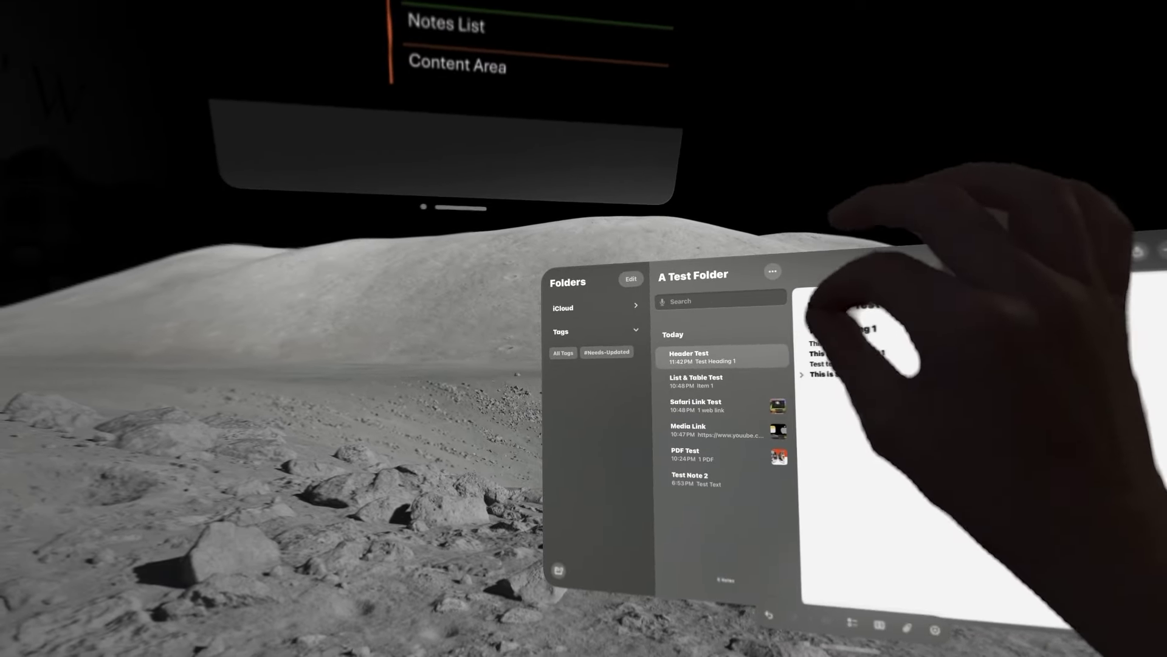
Expand iCloud, browse All iCloud and B Test Folder, then return to A Test Folder.
{"action": "left_click", "coordinate": [635, 302]}
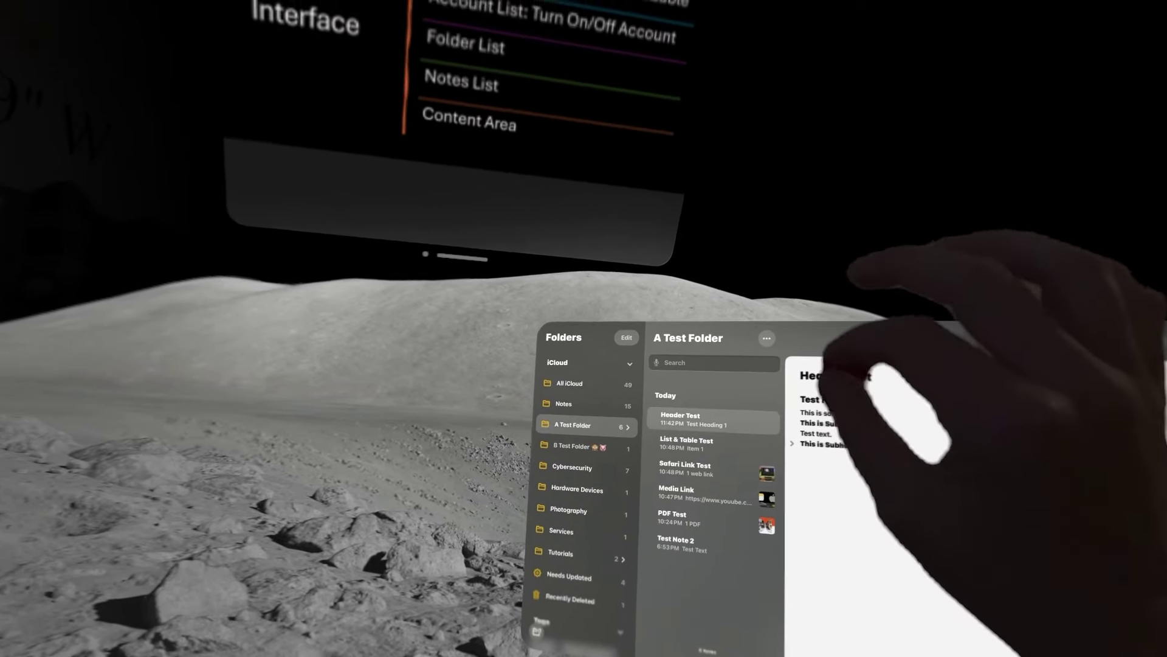
{"action": "left_click", "coordinate": [564, 277]}
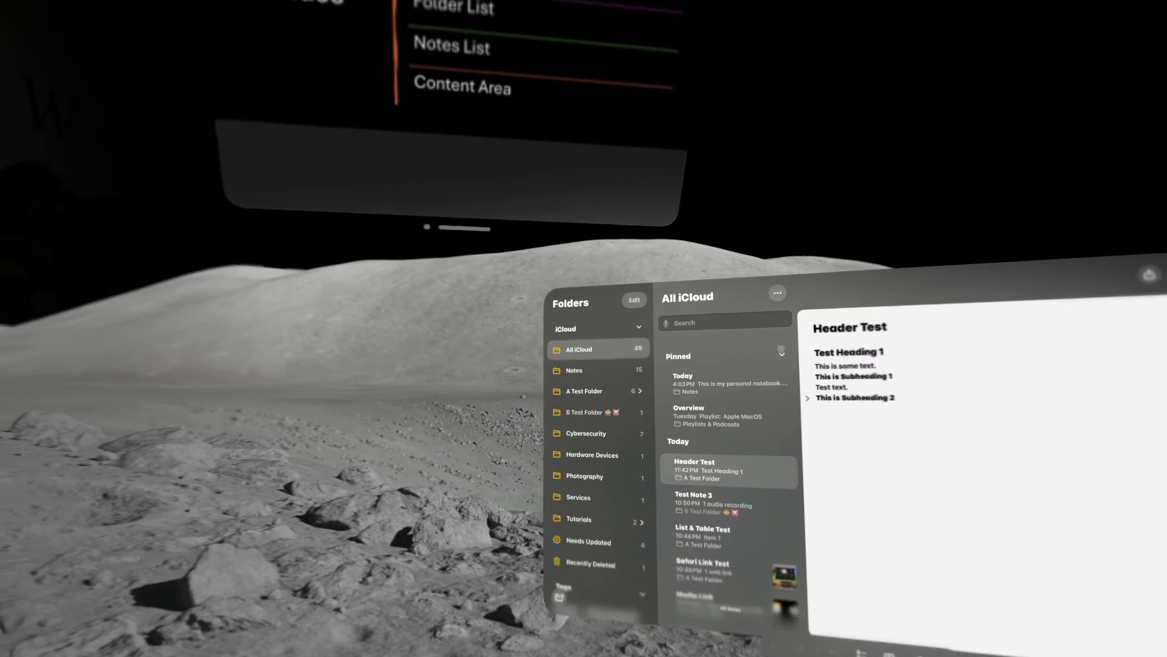
{"action": "scroll", "coordinate": [608, 444], "scroll_direction": "down", "scroll_amount": 5}
{"action": "left_click", "coordinate": [644, 314]}
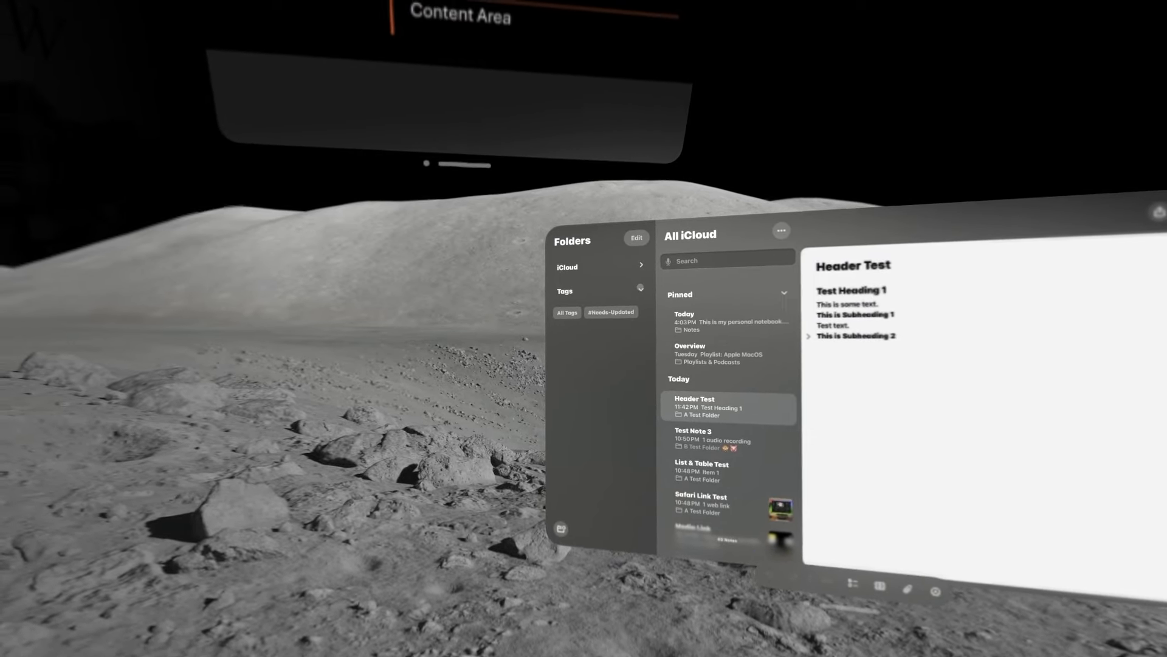
{"action": "left_click", "coordinate": [638, 257]}
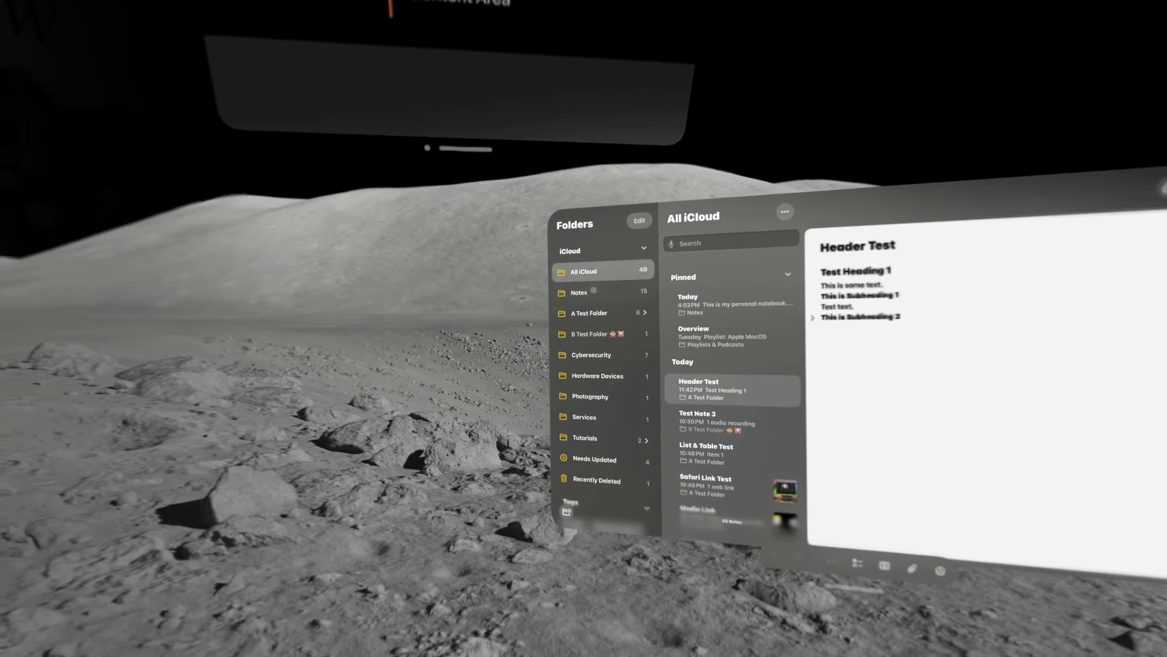
{"action": "left_click", "coordinate": [585, 303]}
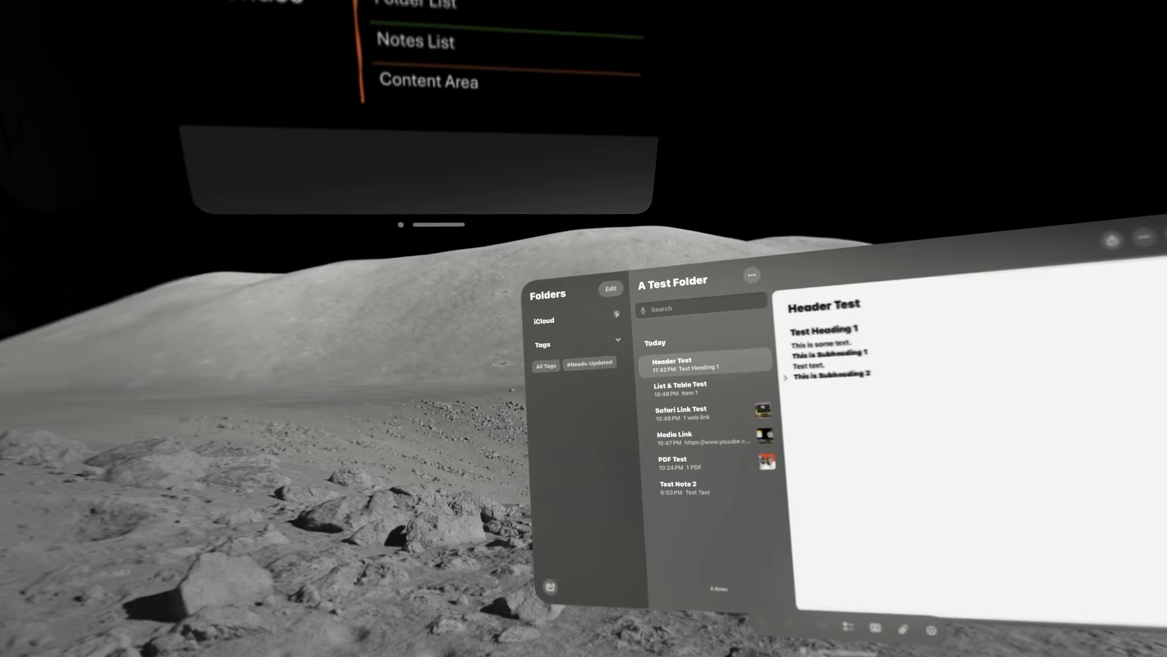
{"action": "left_click", "coordinate": [625, 317]}
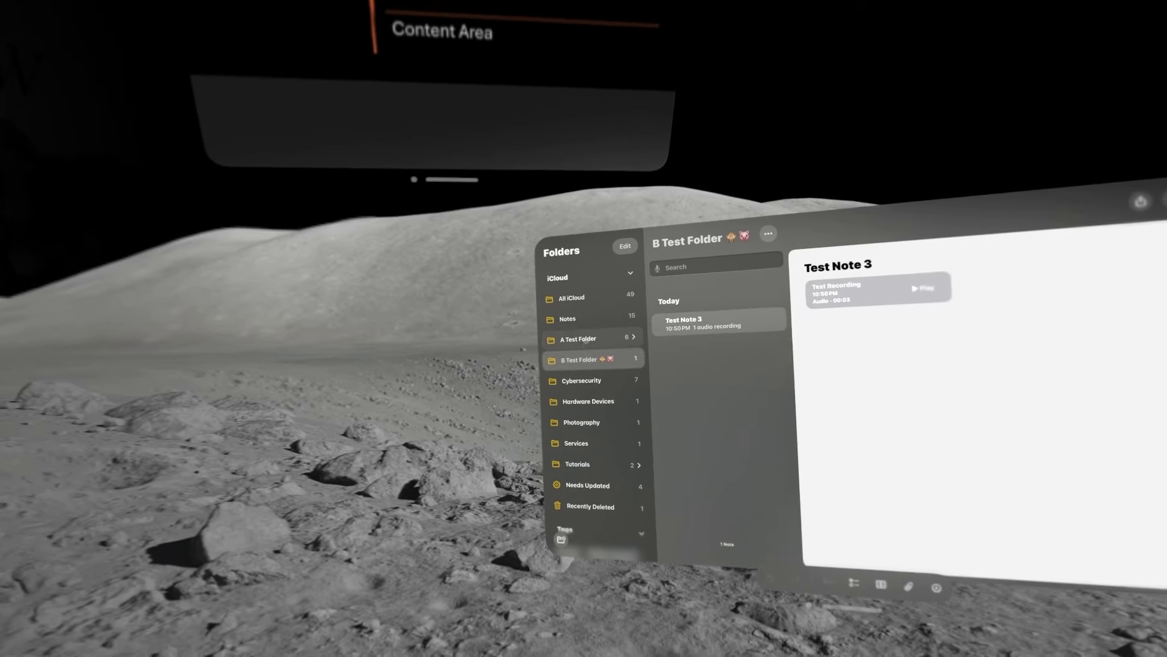
{"action": "left_click", "coordinate": [577, 333]}
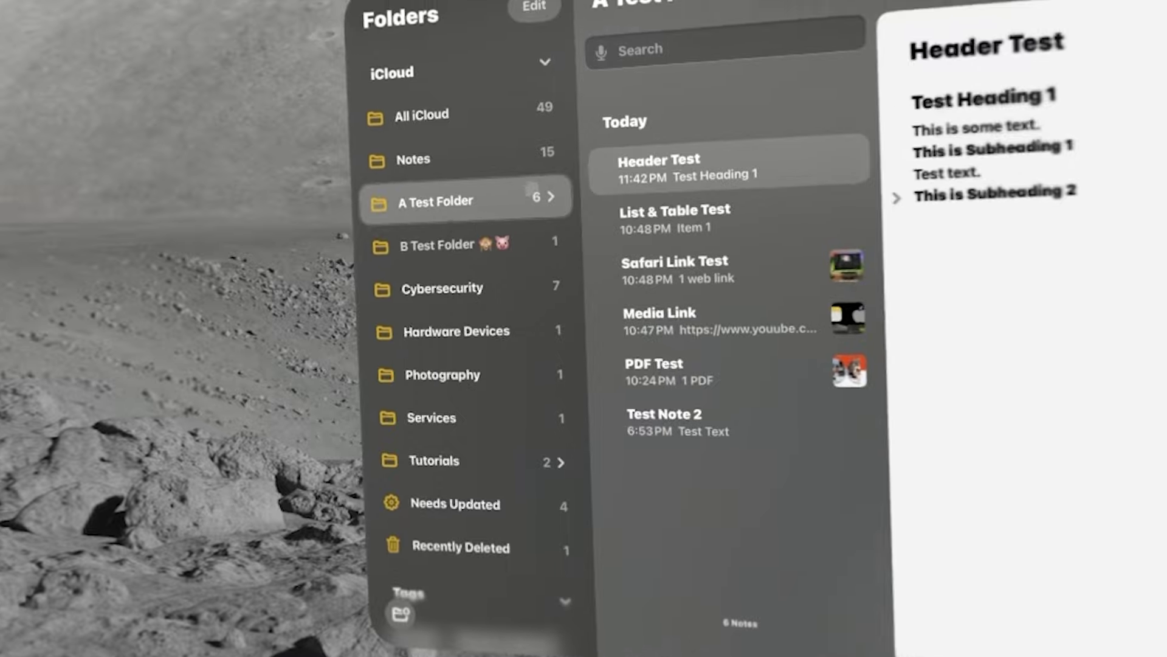
Expand A Test Folder to reveal its empty A Test Subfolder.
{"action": "left_click", "coordinate": [583, 233]}
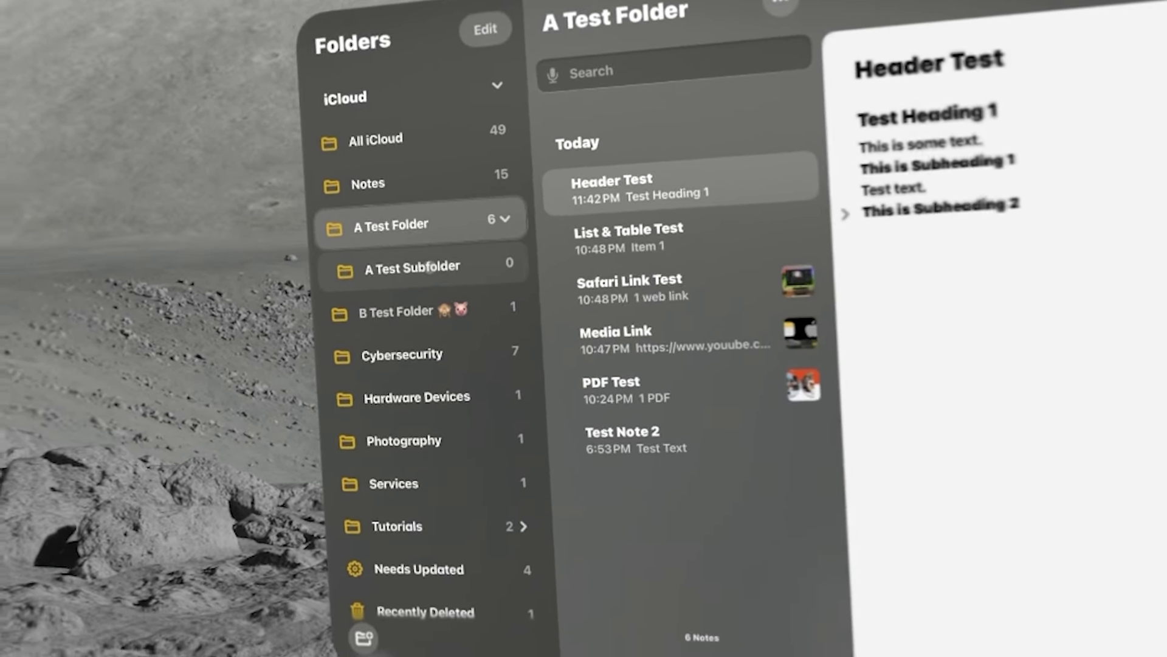
Rename A Test Subfolder by appending hatching chick, monkey and tiger emojis, and save it.
{"action": "right_click", "coordinate": [413, 248]}
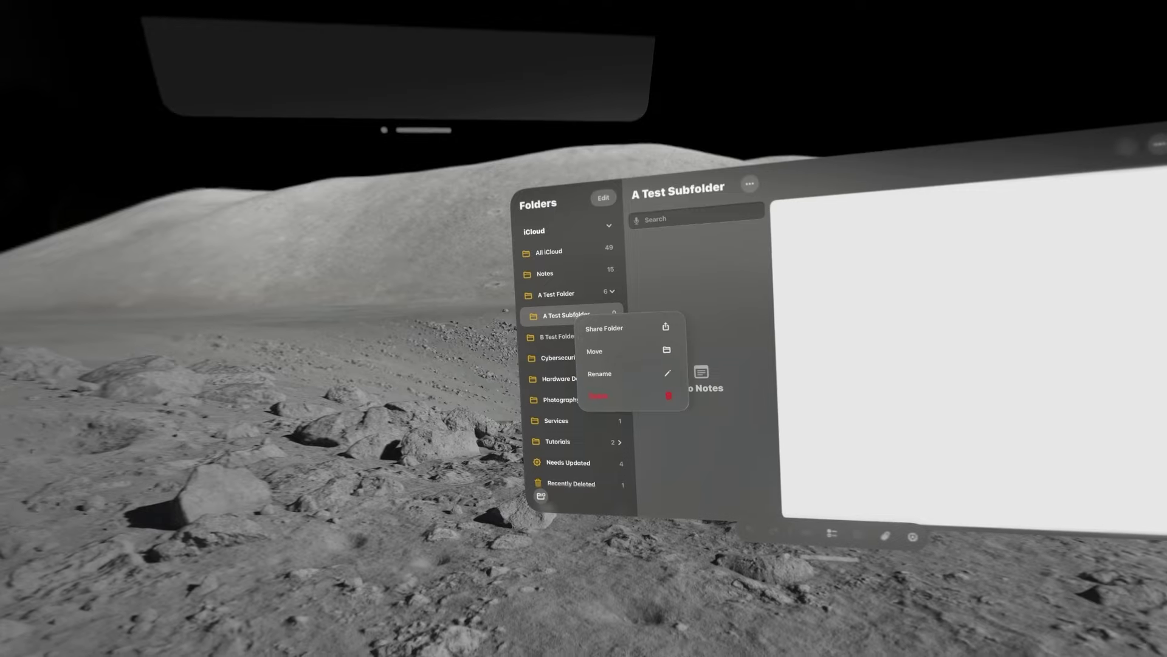
{"action": "left_click", "coordinate": [594, 366]}
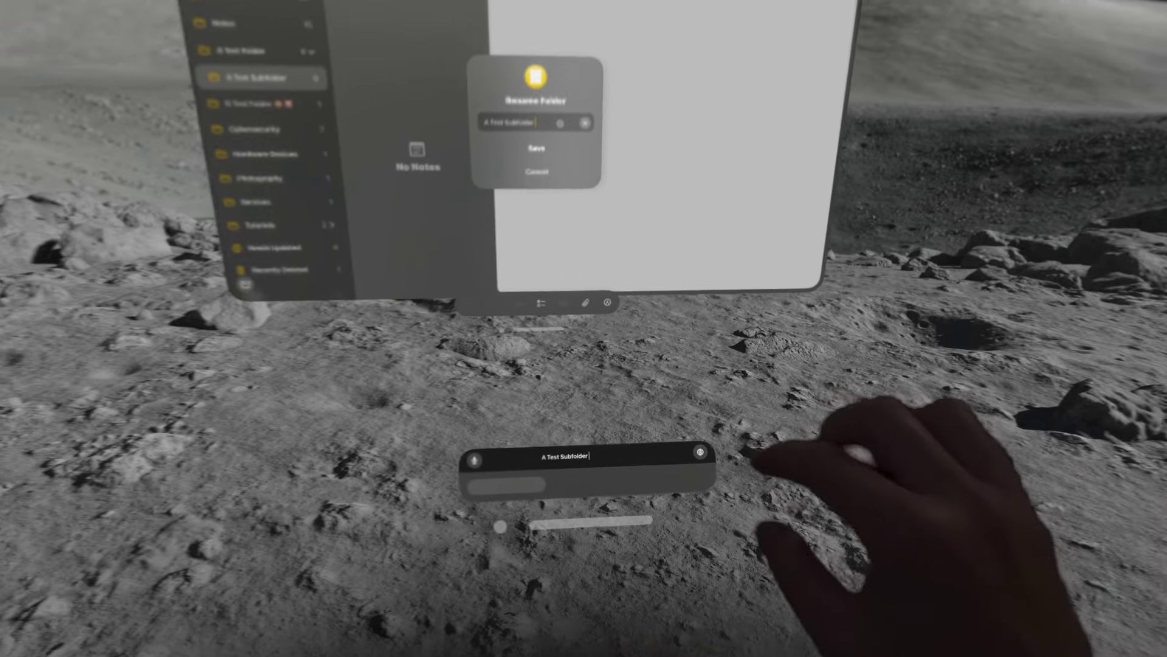
{"action": "left_click", "coordinate": [699, 451]}
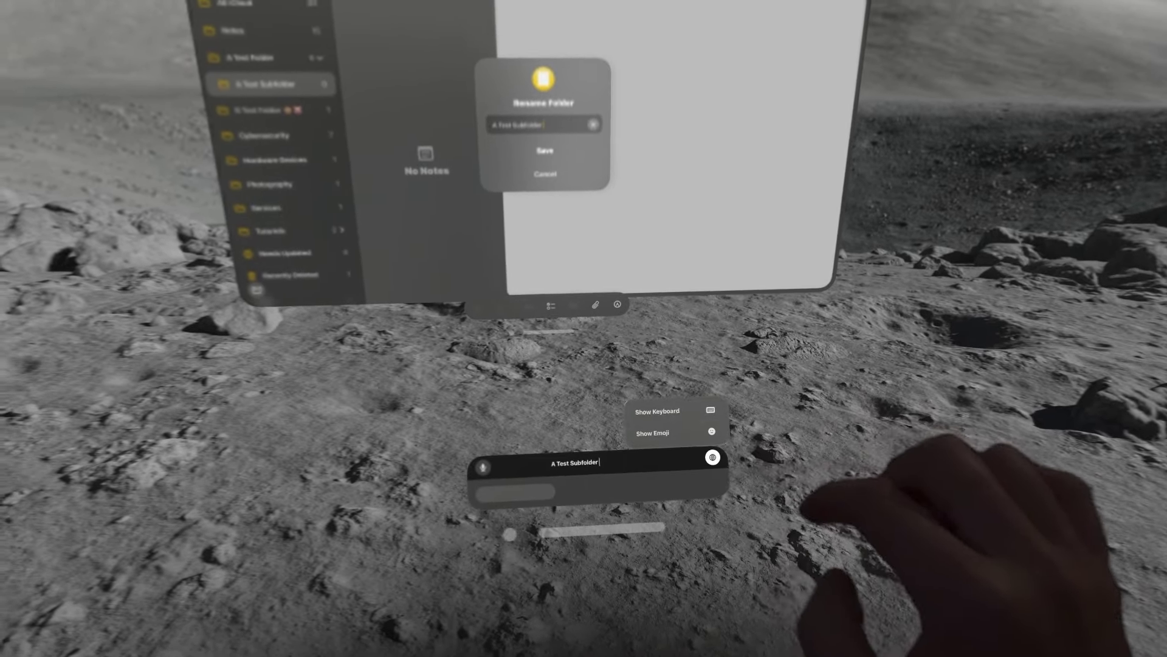
{"action": "left_click", "coordinate": [677, 436]}
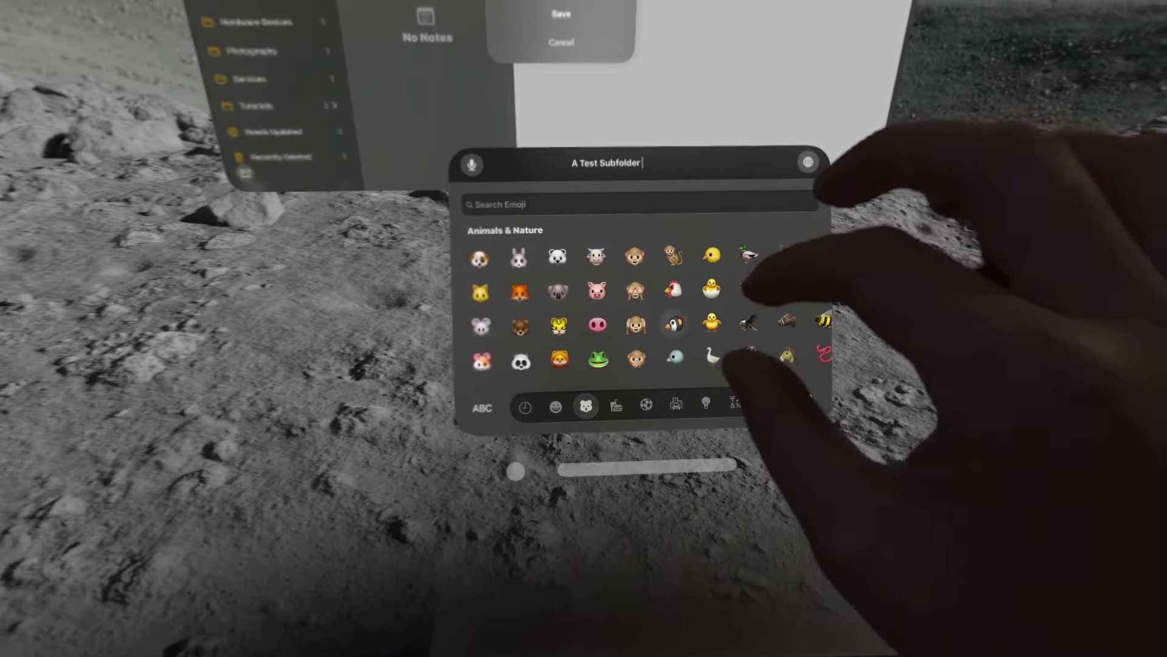
{"action": "left_click", "coordinate": [712, 289]}
{"action": "left_click", "coordinate": [674, 324]}
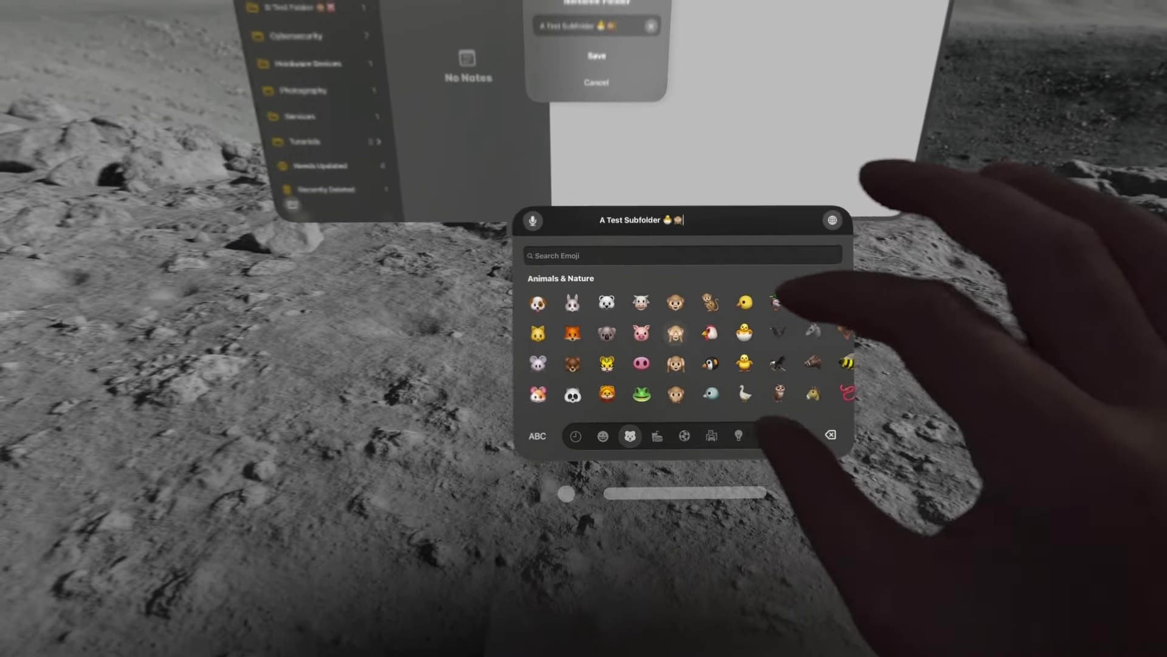
{"action": "left_click", "coordinate": [607, 363]}
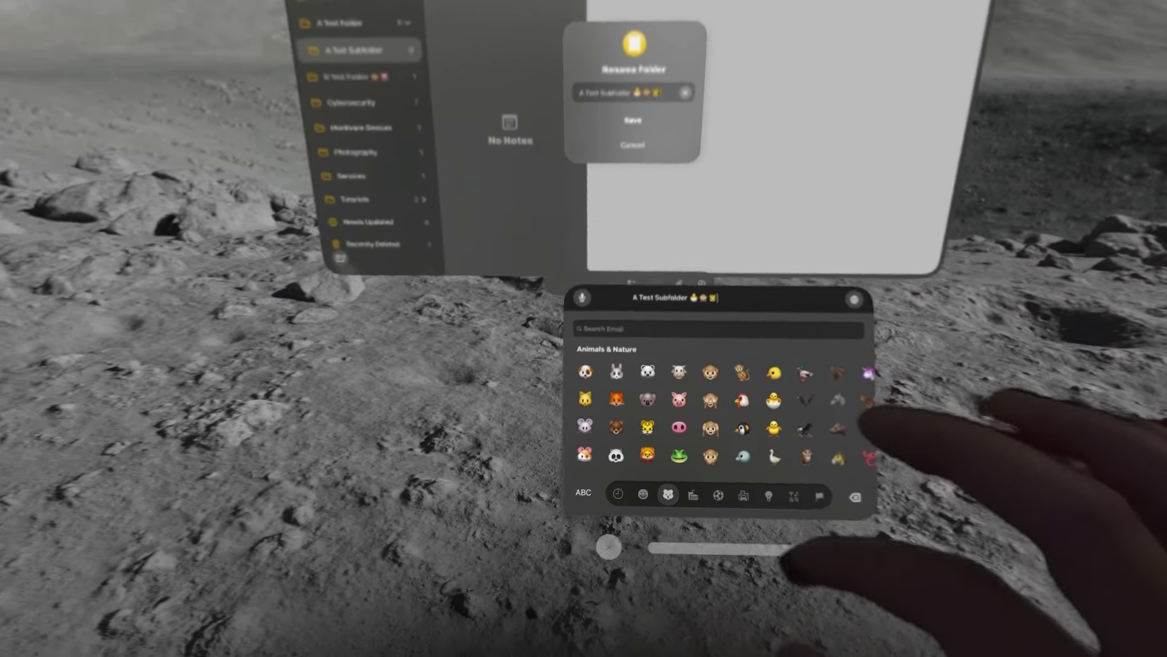
{"action": "left_click", "coordinate": [605, 574]}
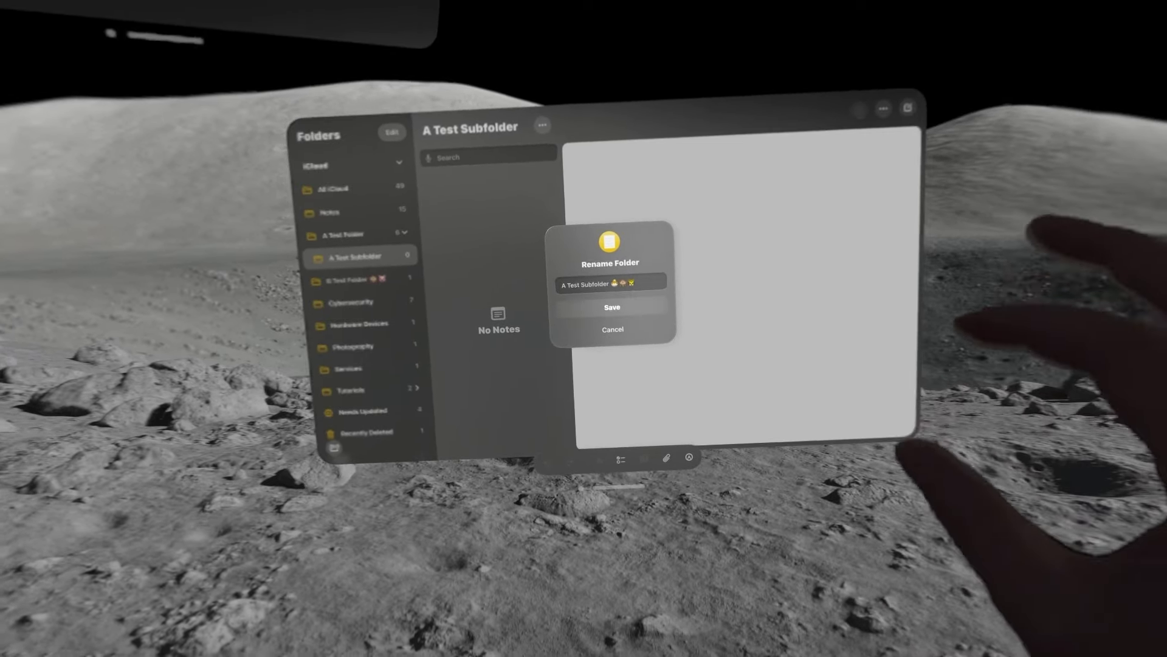
{"action": "left_click", "coordinate": [613, 307]}
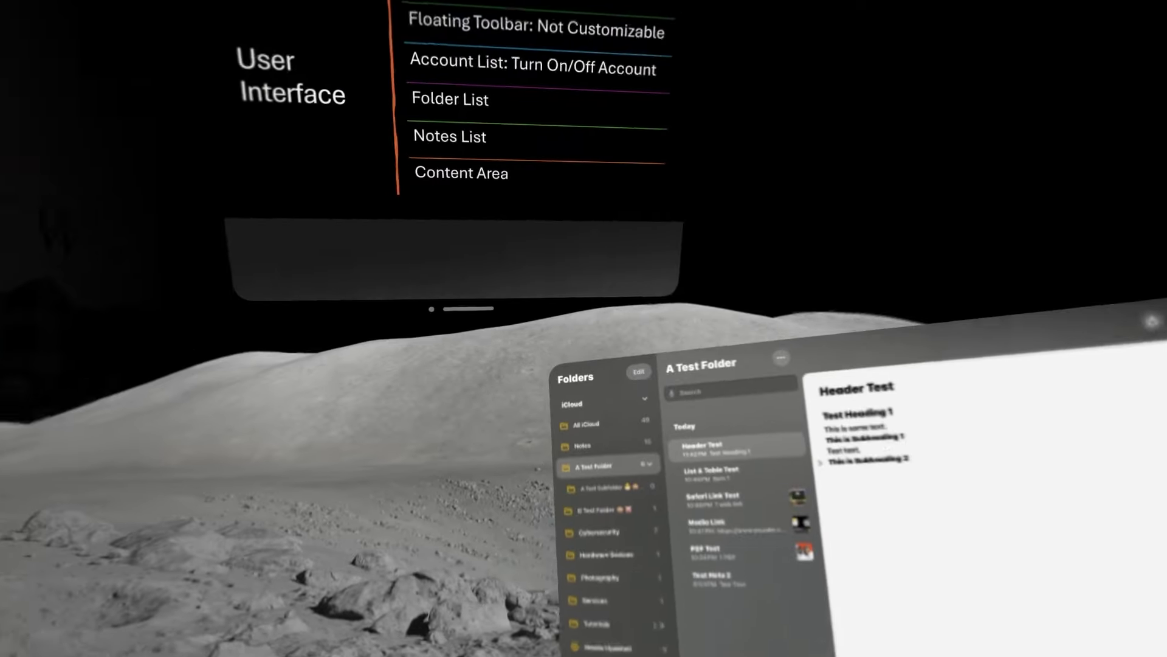
Advance the presentation to the Deleting Notes slide.
{"action": "key", "text": "Right"}
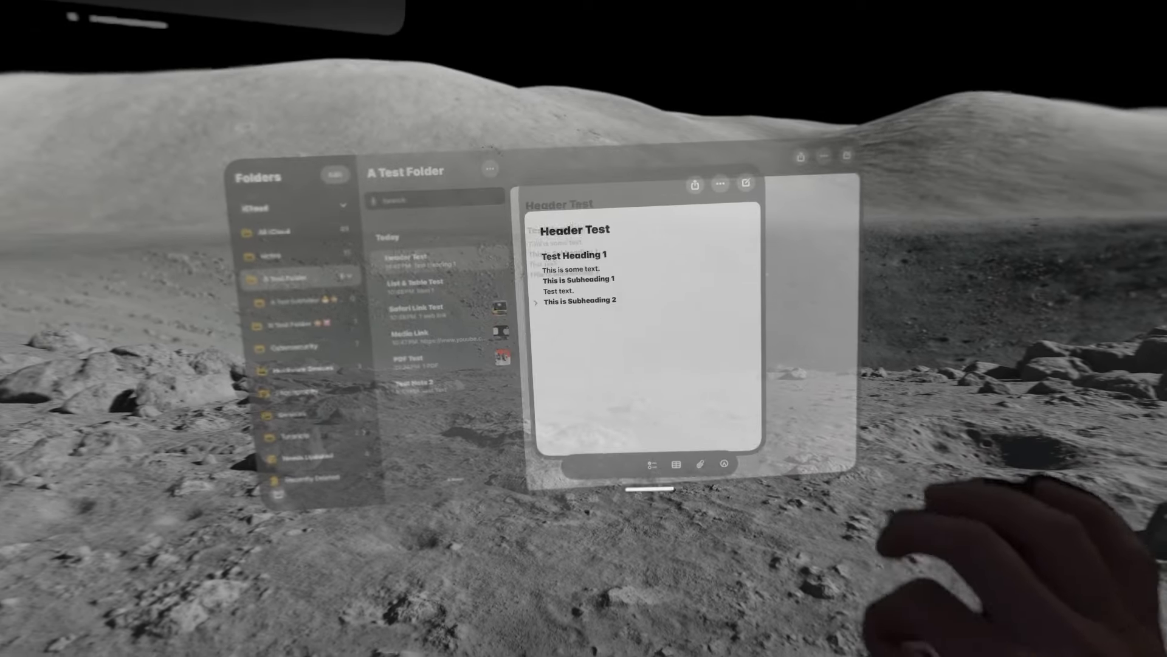
Move and enlarge the separate Header Test window, then close it.
{"action": "left_click_drag", "start_coordinate": [650, 489], "coordinate": [1166, 656]}
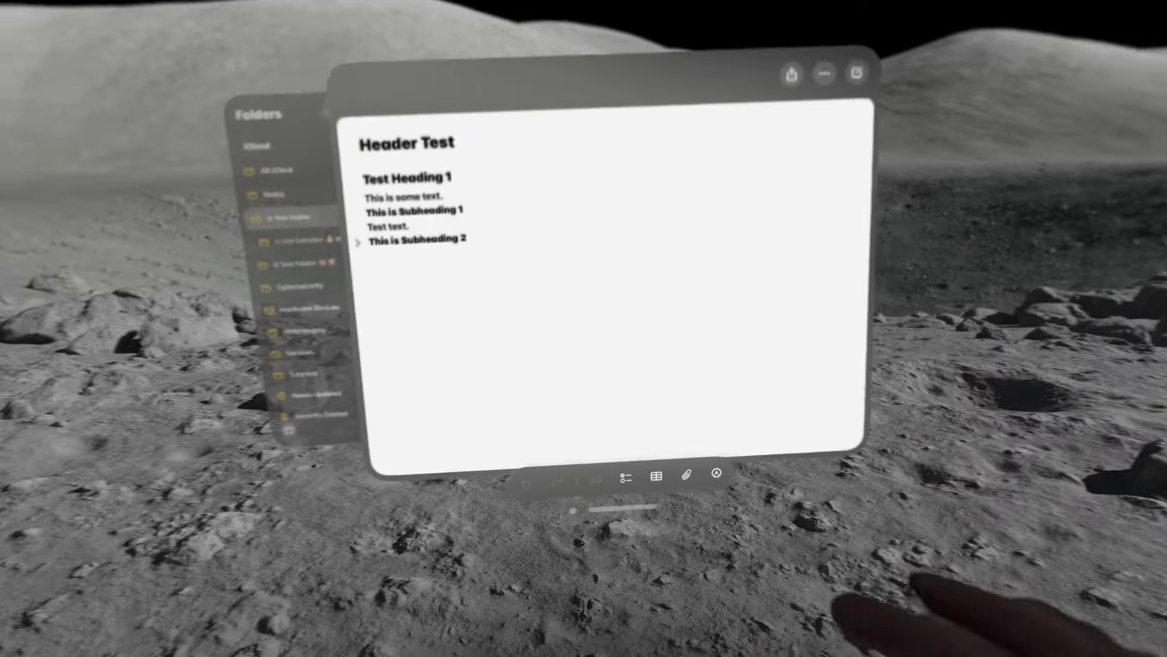
{"action": "left_click", "coordinate": [516, 619]}
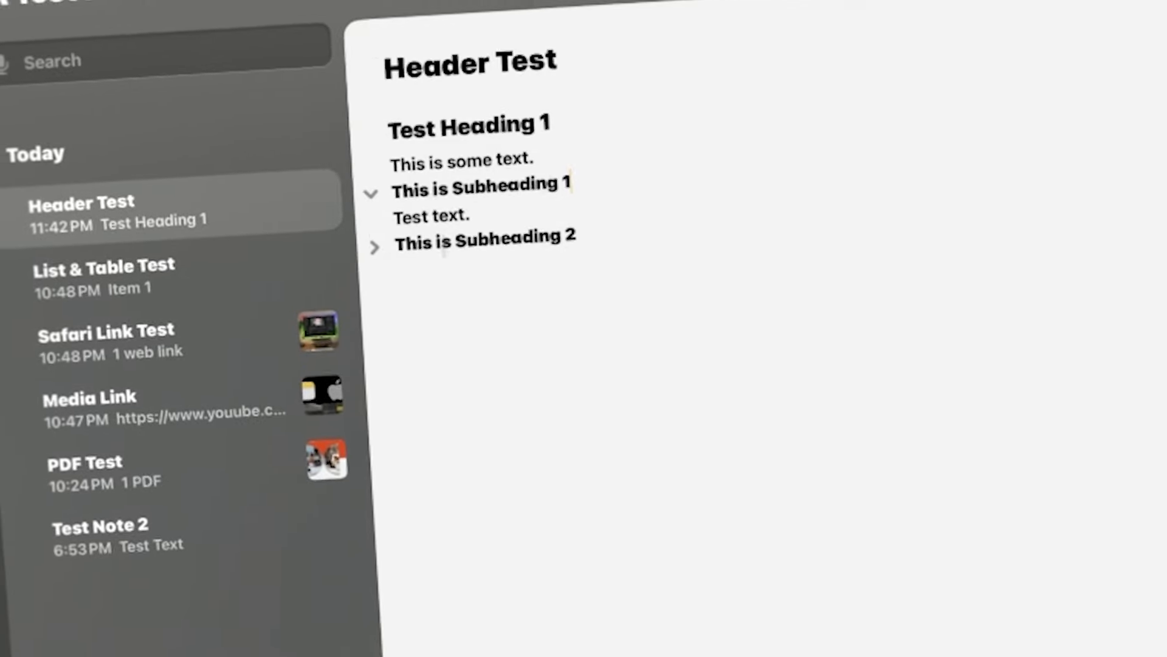
Expand This is Subheading 2 and delete the blank line beneath it.
{"action": "left_click", "coordinate": [374, 238]}
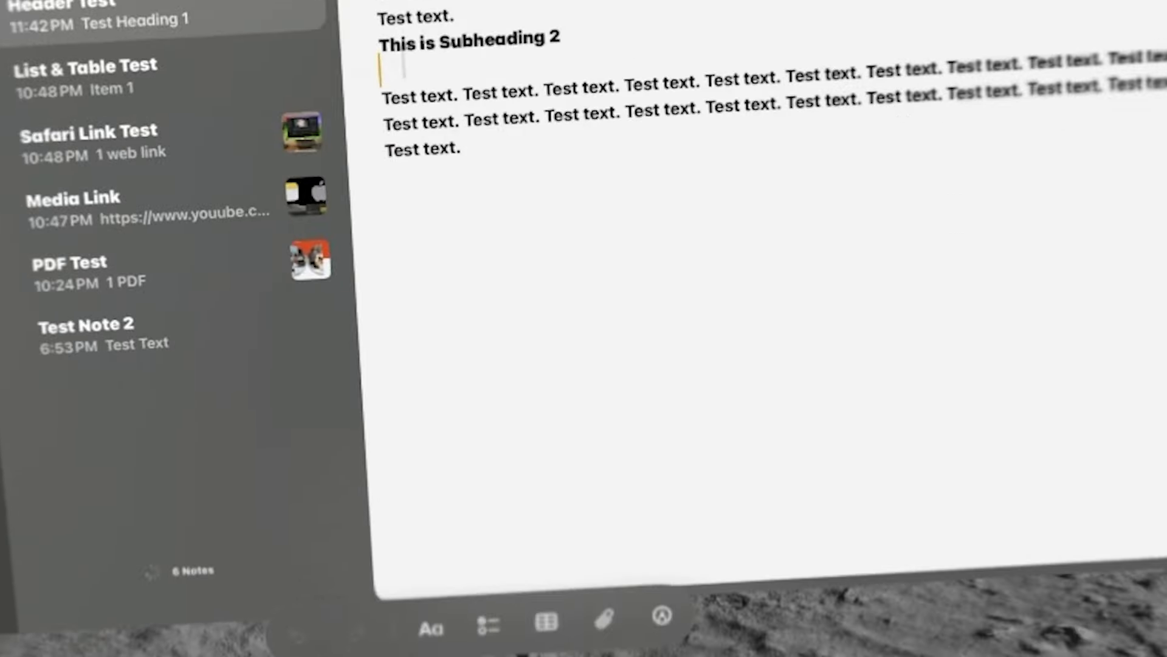
{"action": "key", "text": "BackSpace"}
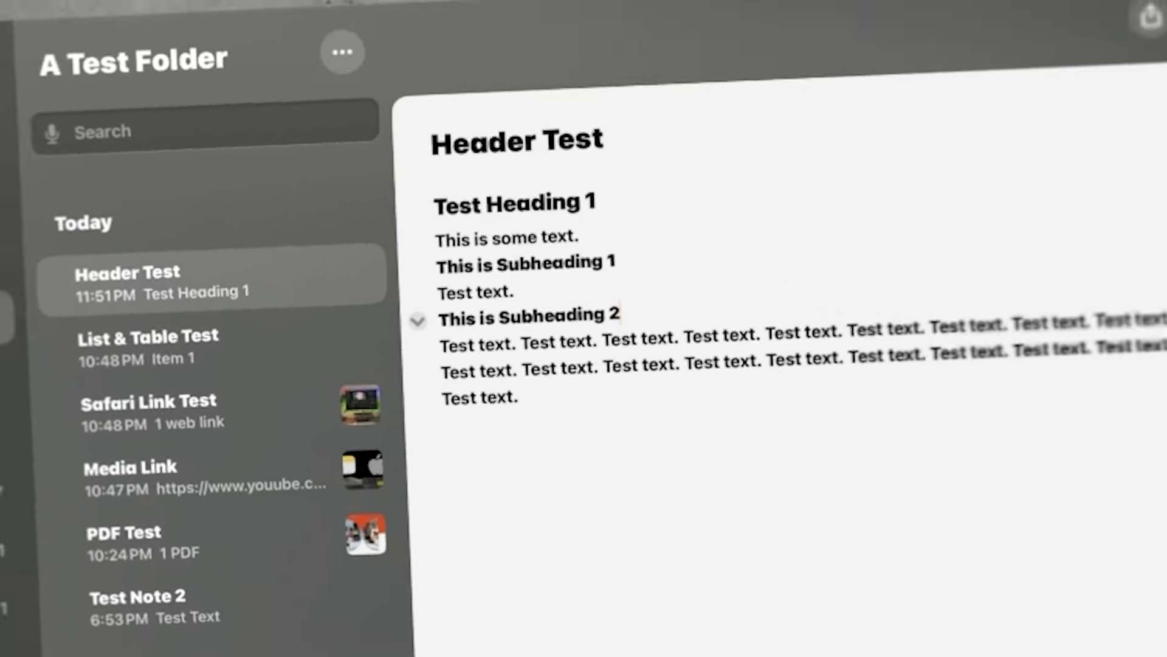
{"action": "left_click", "coordinate": [386, 231]}
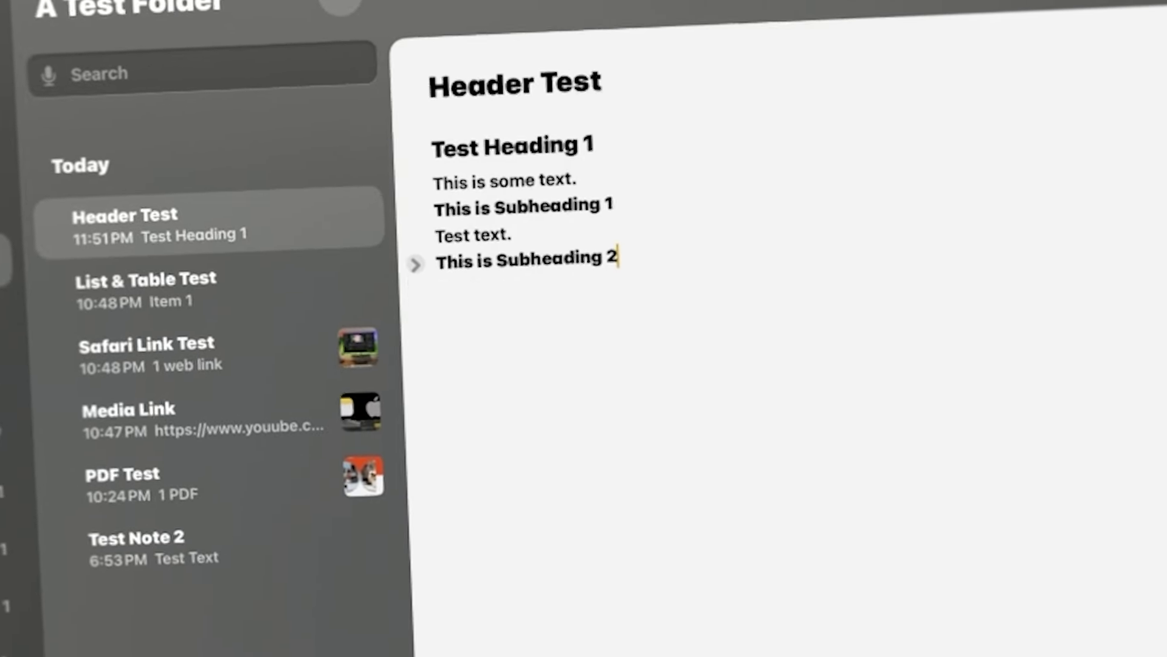
{"action": "left_click", "coordinate": [415, 258]}
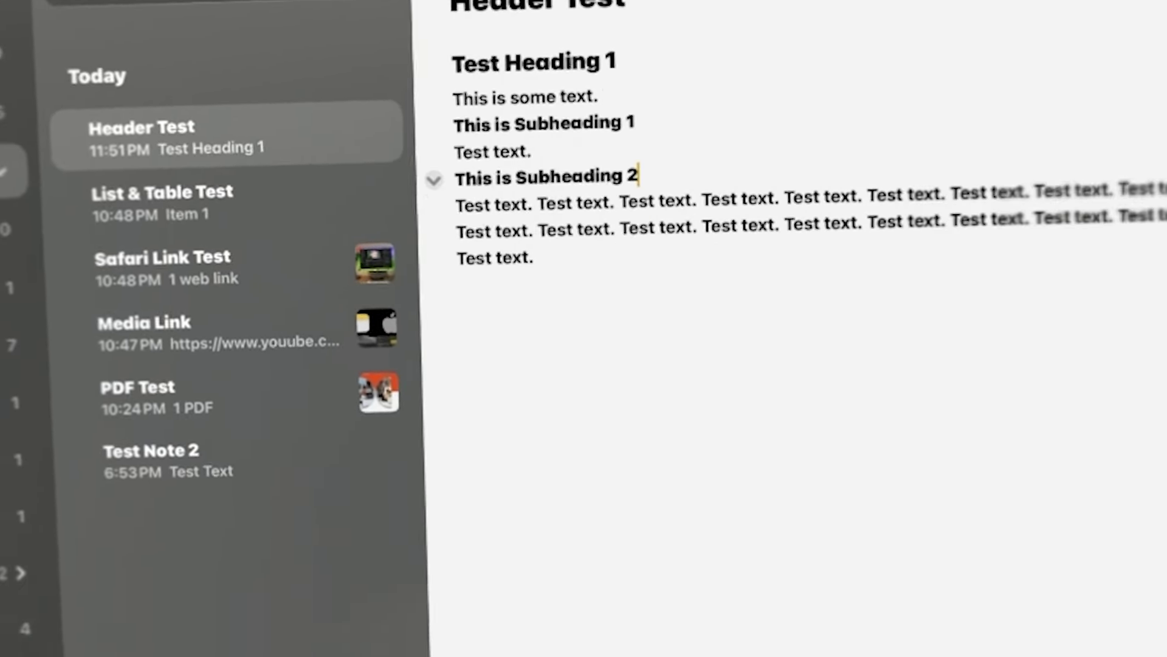
Collapse and re-expand both subheadings and Test Heading 1, leaving every section expanded.
{"action": "left_click", "coordinate": [428, 158]}
{"action": "left_click", "coordinate": [428, 158]}
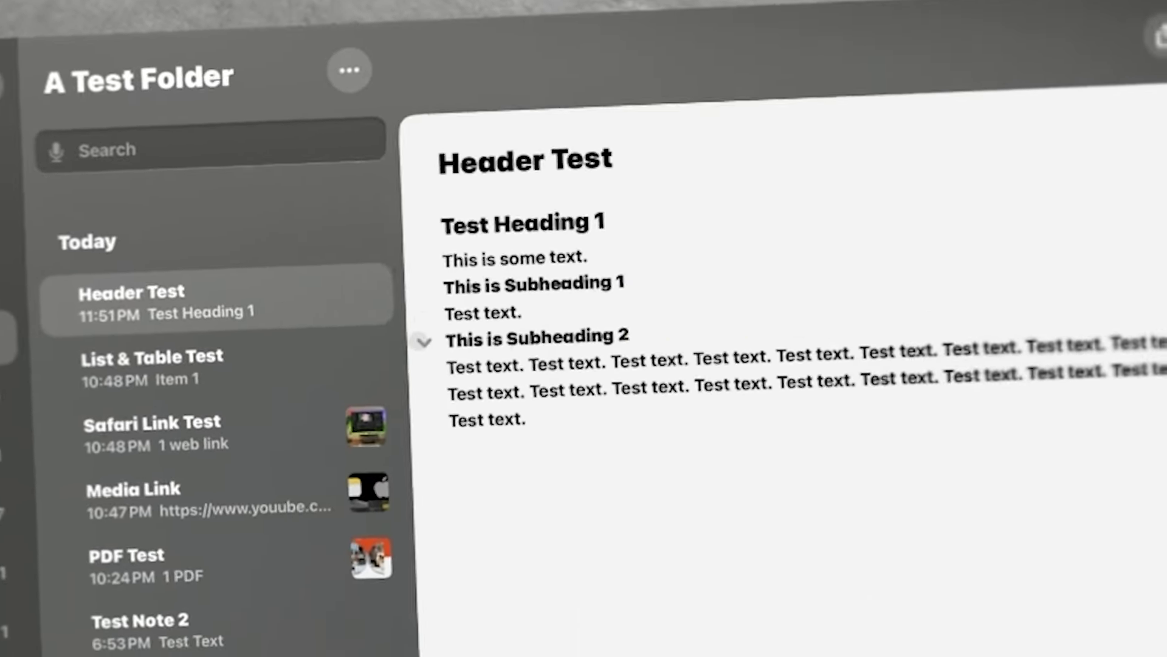
{"action": "left_click", "coordinate": [420, 282]}
{"action": "left_click", "coordinate": [420, 282]}
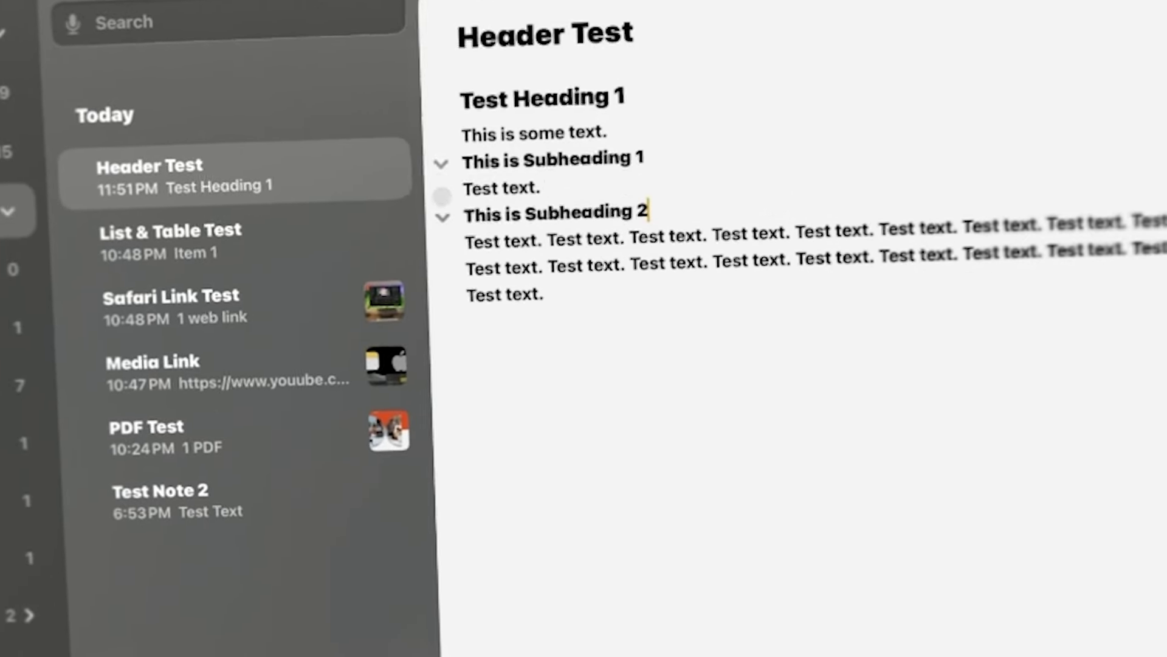
{"action": "left_click", "coordinate": [442, 215]}
{"action": "left_click", "coordinate": [442, 215]}
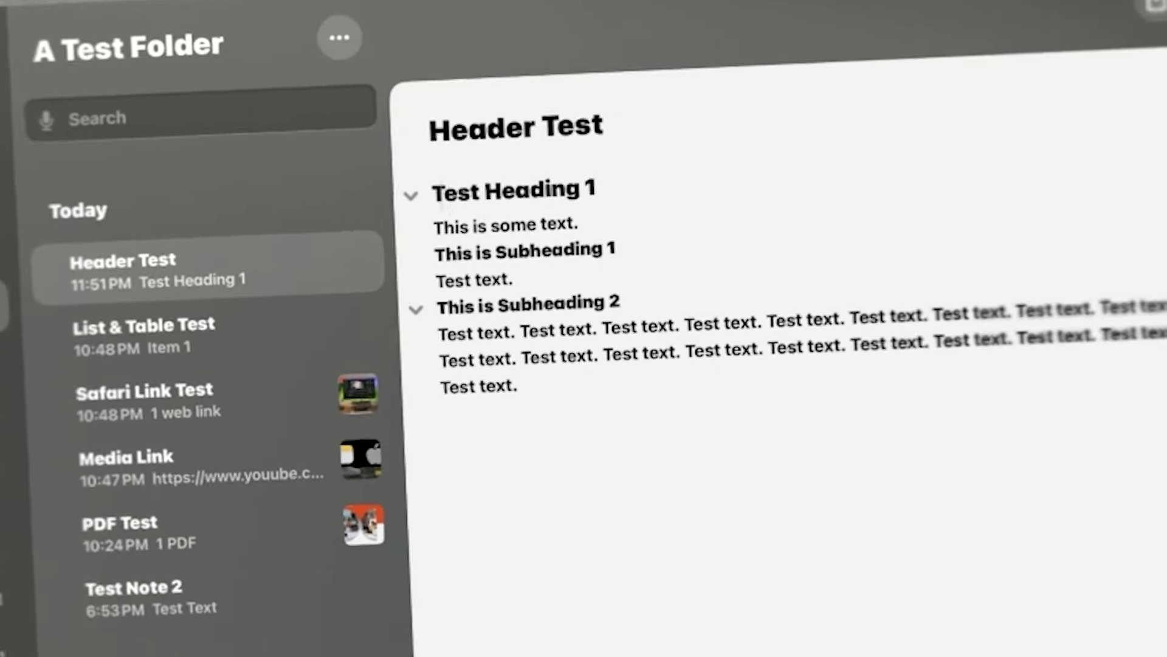
{"action": "left_click", "coordinate": [415, 201]}
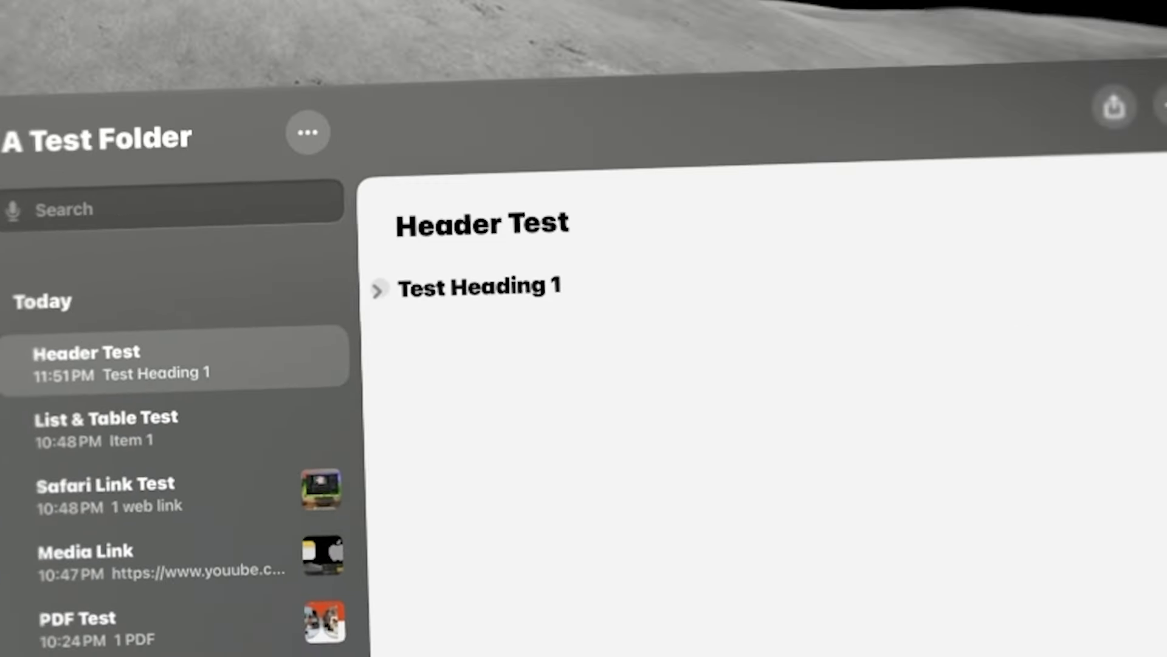
{"action": "left_click", "coordinate": [409, 98]}
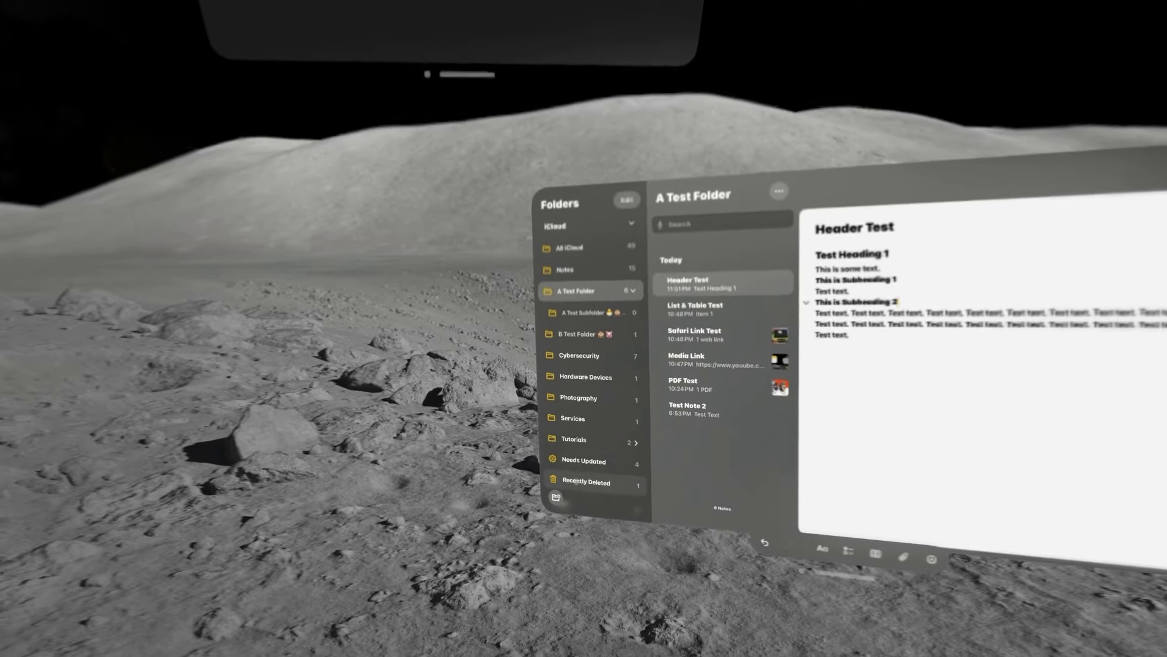
Permanently delete Get new wiper blades from Recently Deleted, then return to A Test Folder.
{"action": "left_click", "coordinate": [590, 456]}
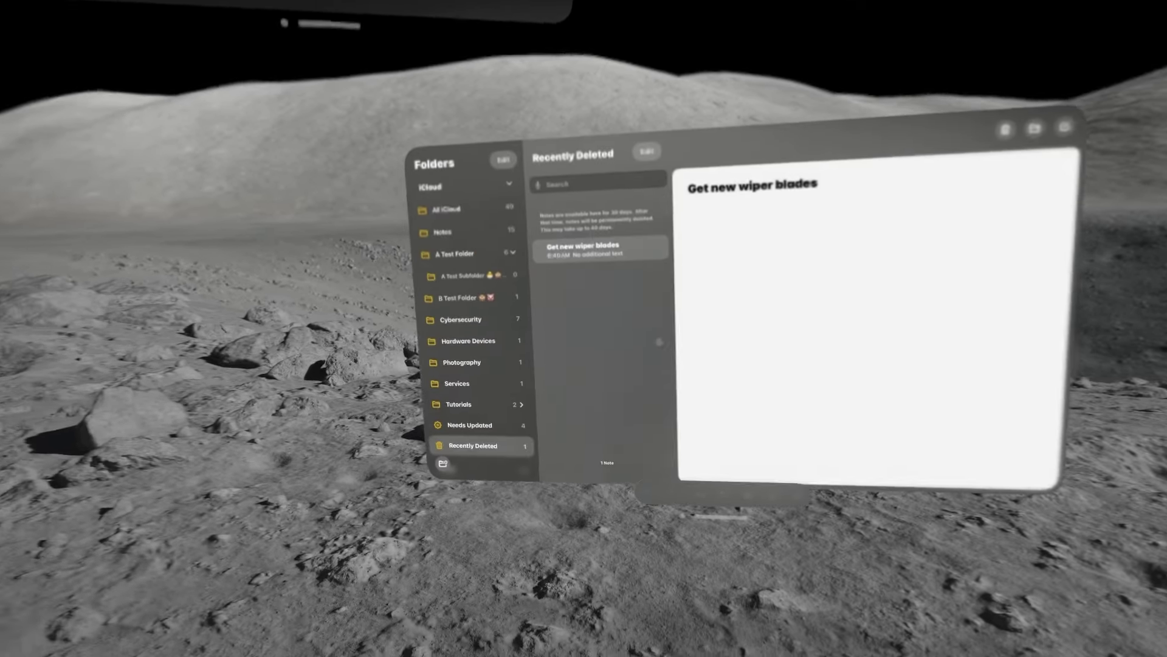
{"action": "left_click", "coordinate": [446, 209]}
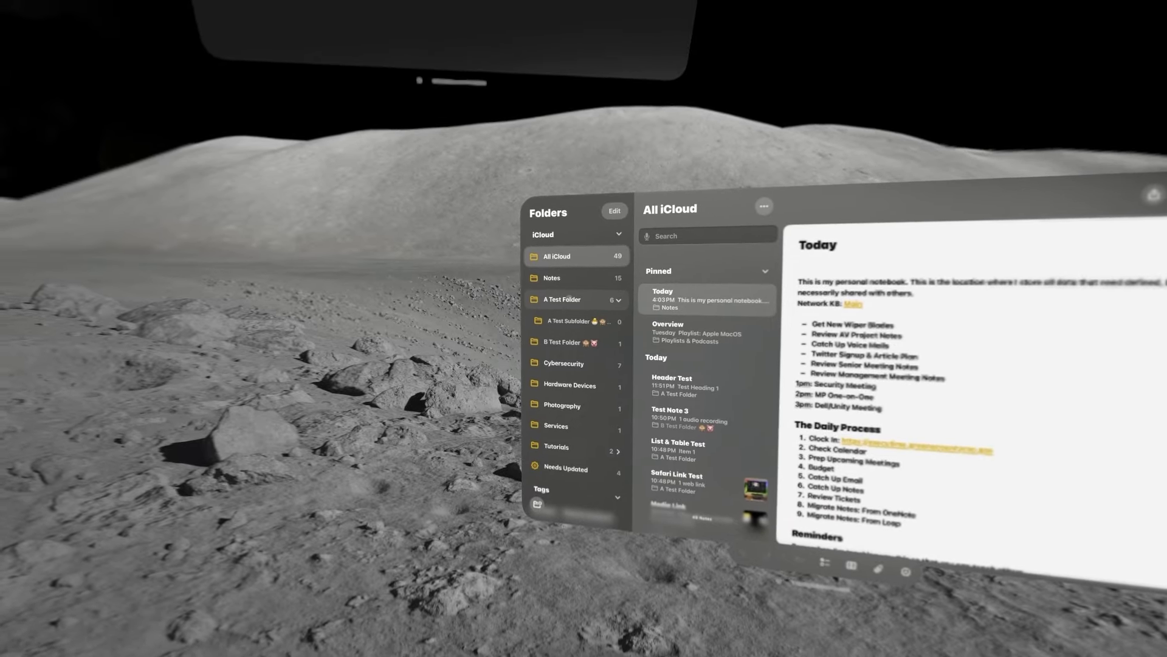
{"action": "left_click", "coordinate": [565, 299]}
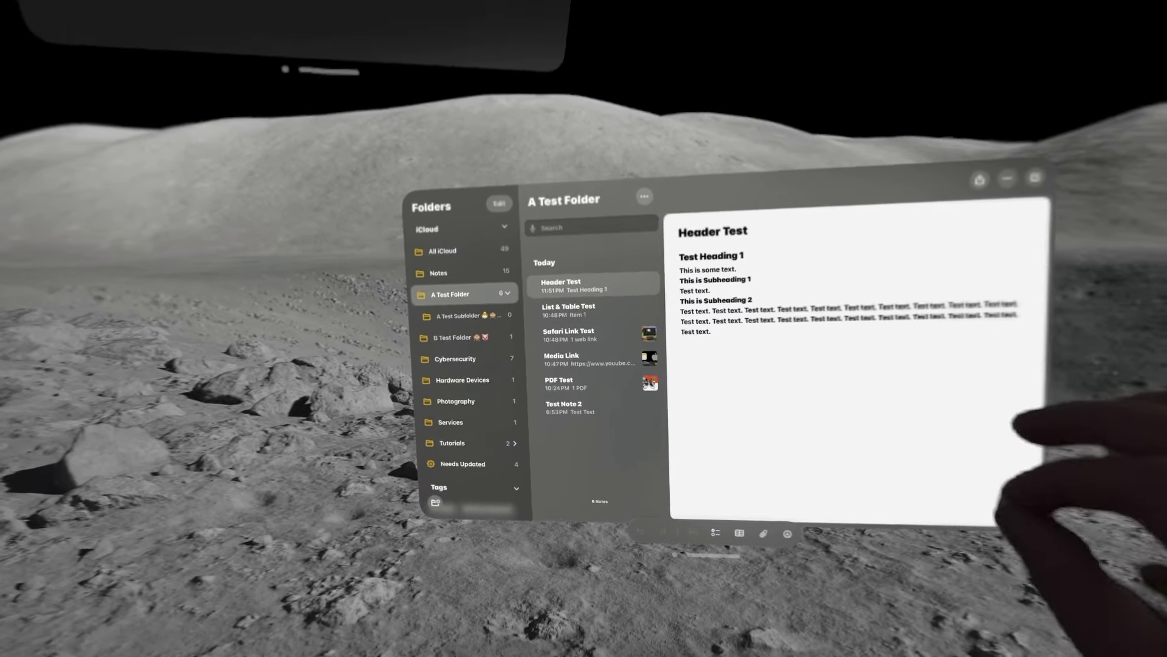
Delete Test Note 2, then move it from Recently Deleted back into A Test Folder.
{"action": "left_click", "coordinate": [653, 386]}
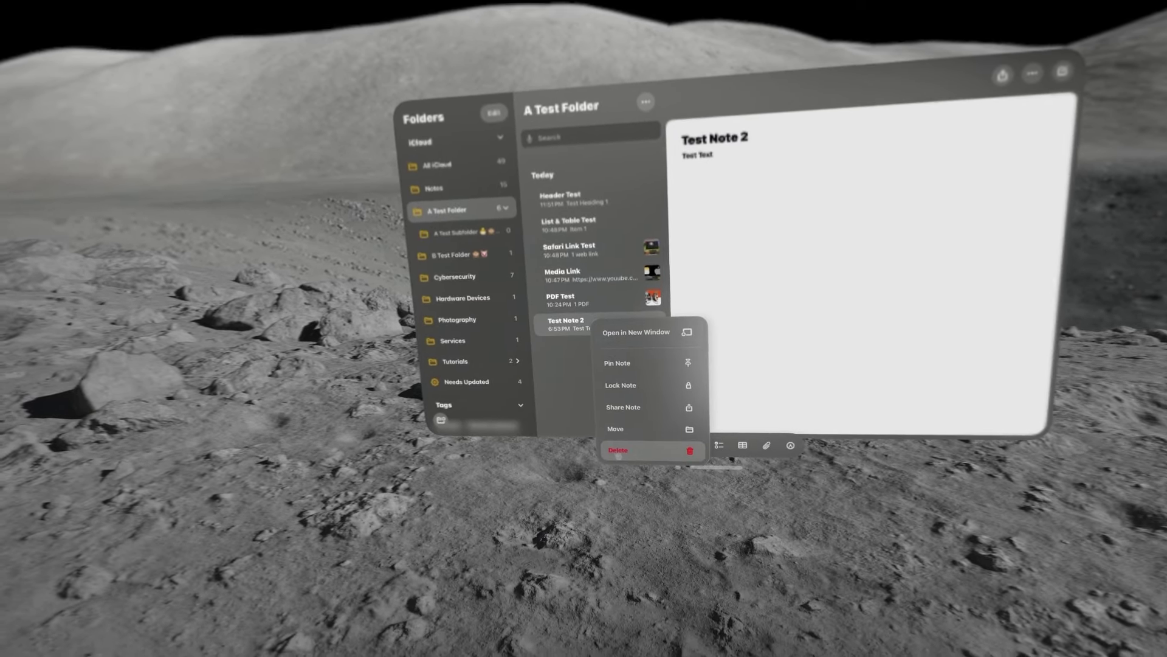
{"action": "left_click", "coordinate": [639, 502]}
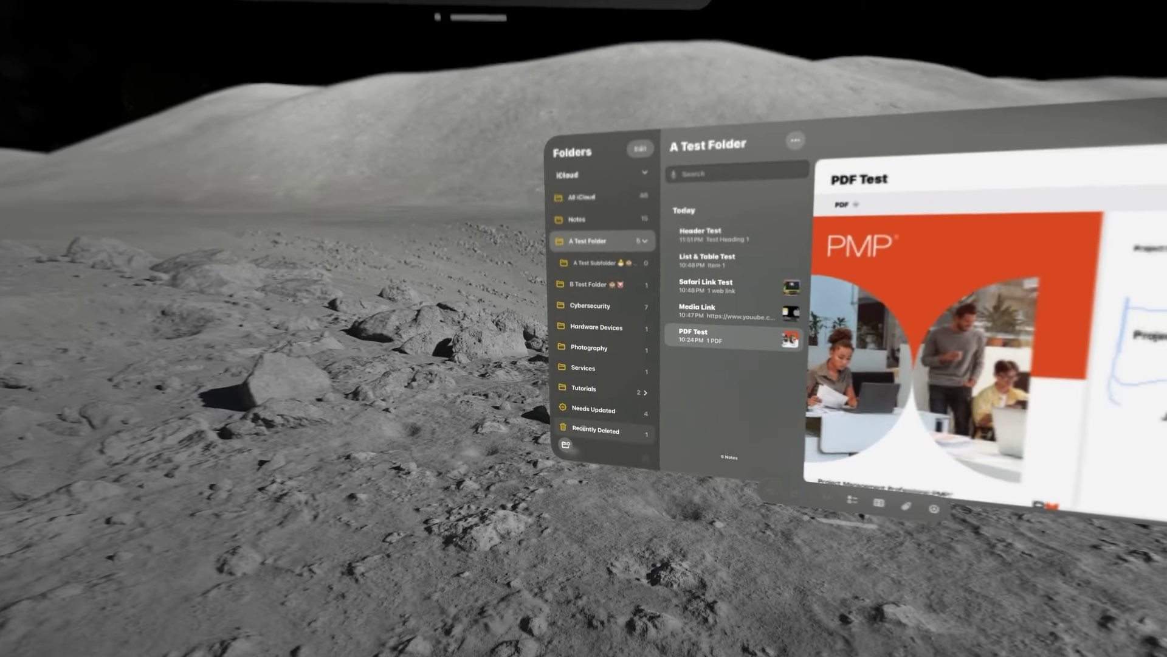
{"action": "left_click", "coordinate": [571, 439]}
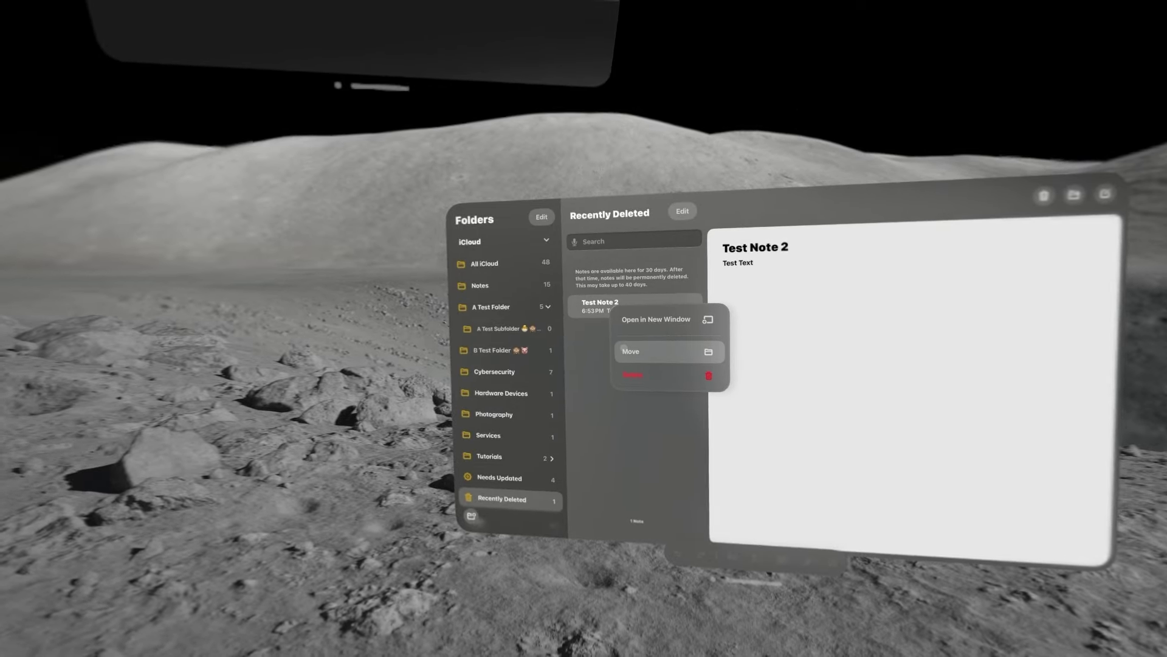
{"action": "left_click", "coordinate": [621, 349]}
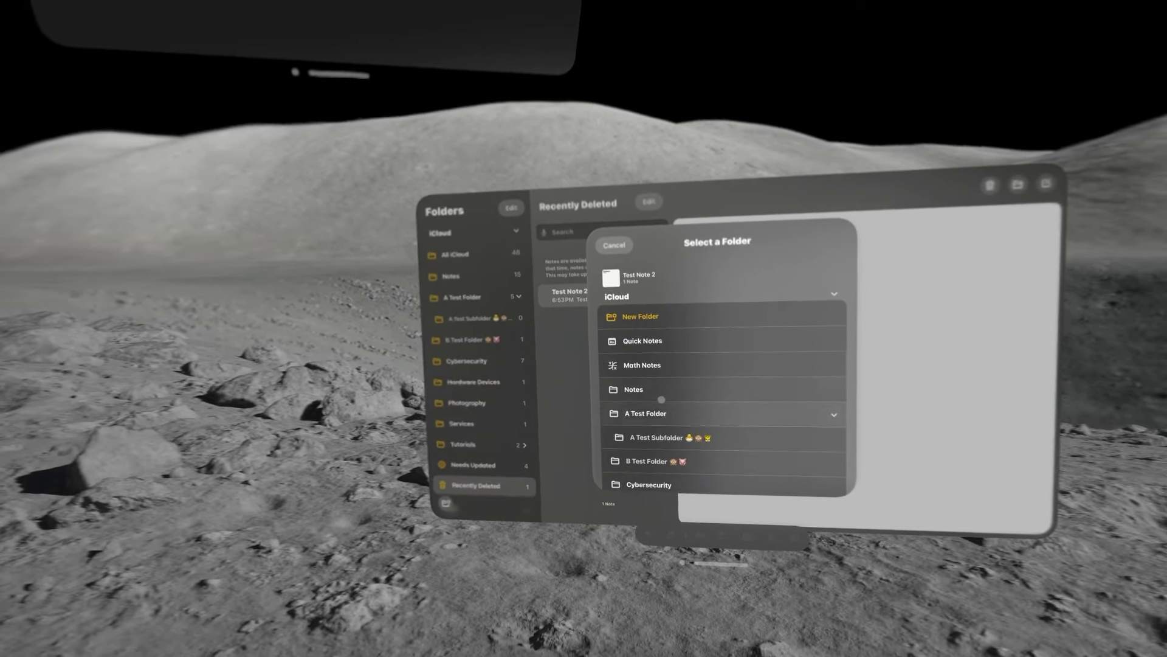
{"action": "left_click", "coordinate": [646, 379]}
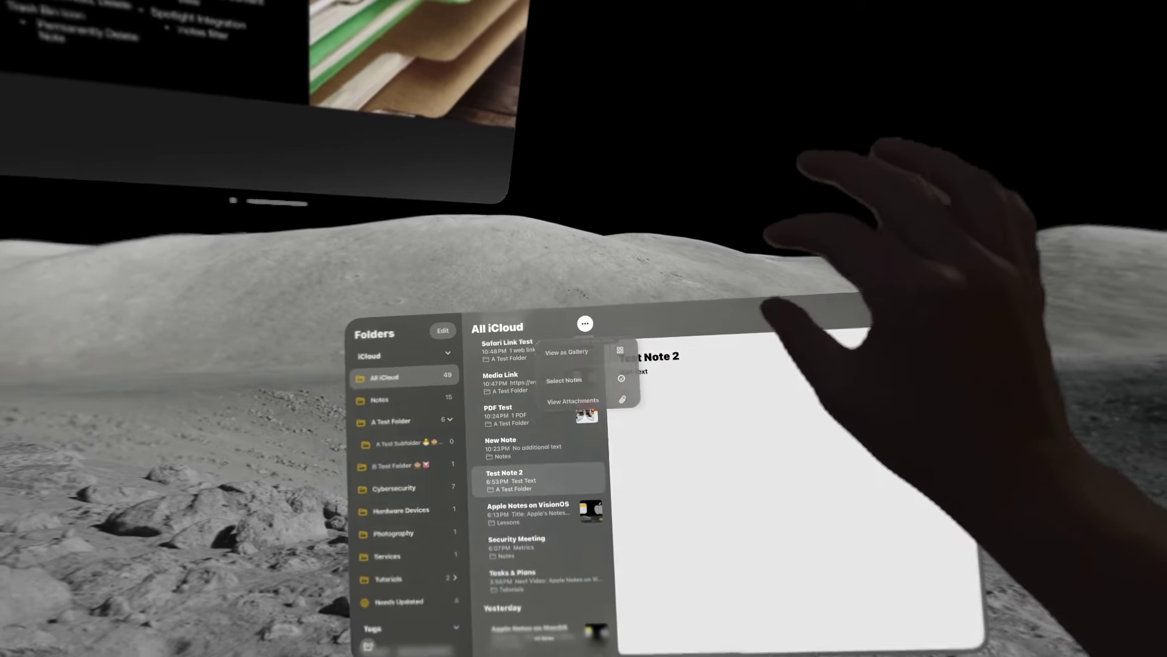
{"action": "left_click", "coordinate": [607, 329]}
{"action": "left_click", "coordinate": [621, 352]}
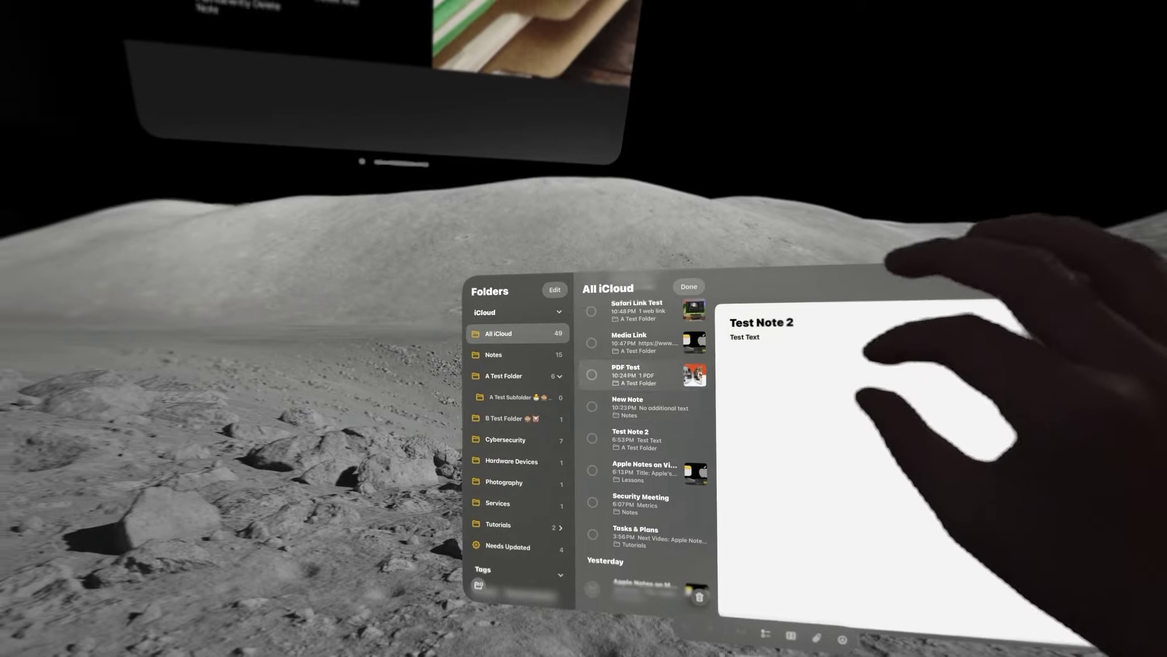
{"action": "left_click", "coordinate": [528, 345]}
{"action": "left_click", "coordinate": [593, 377]}
{"action": "left_click", "coordinate": [592, 409]}
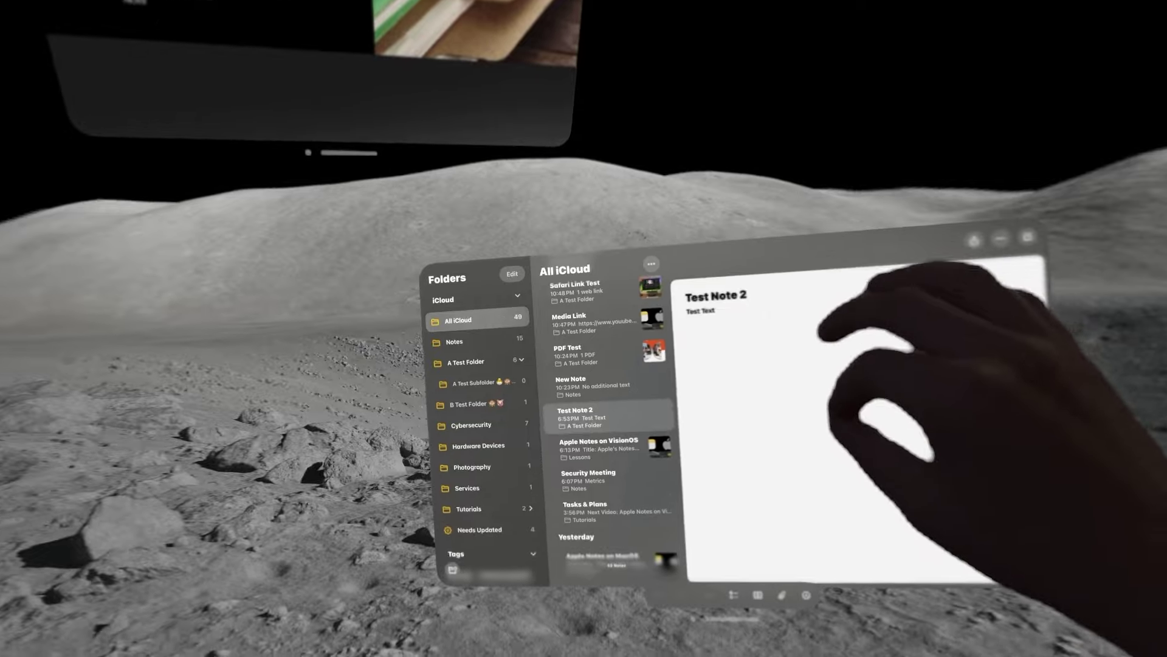
Open Safari Link Test in A Test Folder, browse the gallery tiles, then open Header Test.
{"action": "left_click", "coordinate": [475, 381]}
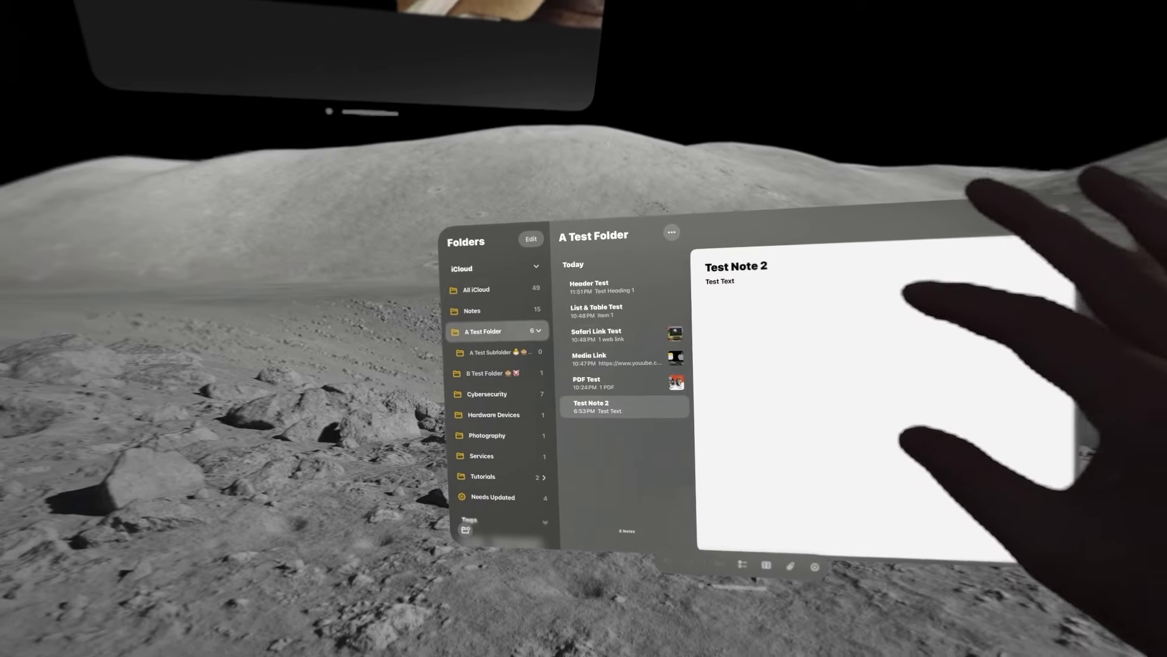
{"action": "left_click", "coordinate": [535, 221]}
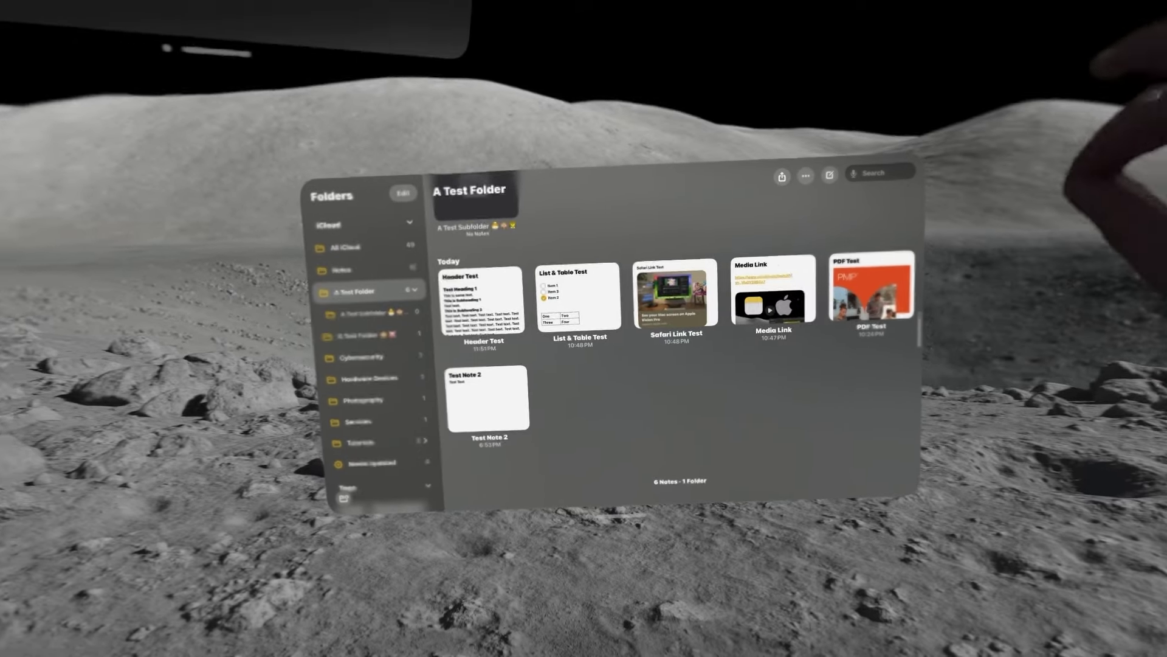
{"action": "scroll", "coordinate": [578, 364], "scroll_direction": "up", "scroll_amount": 3}
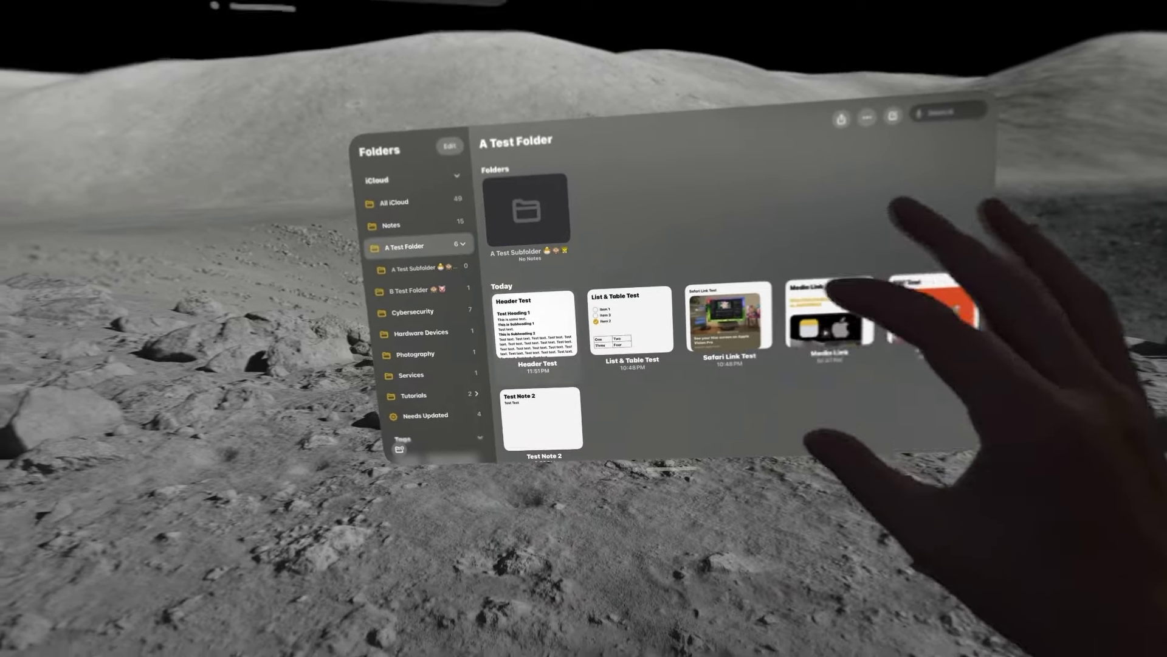
{"action": "left_click", "coordinate": [533, 360]}
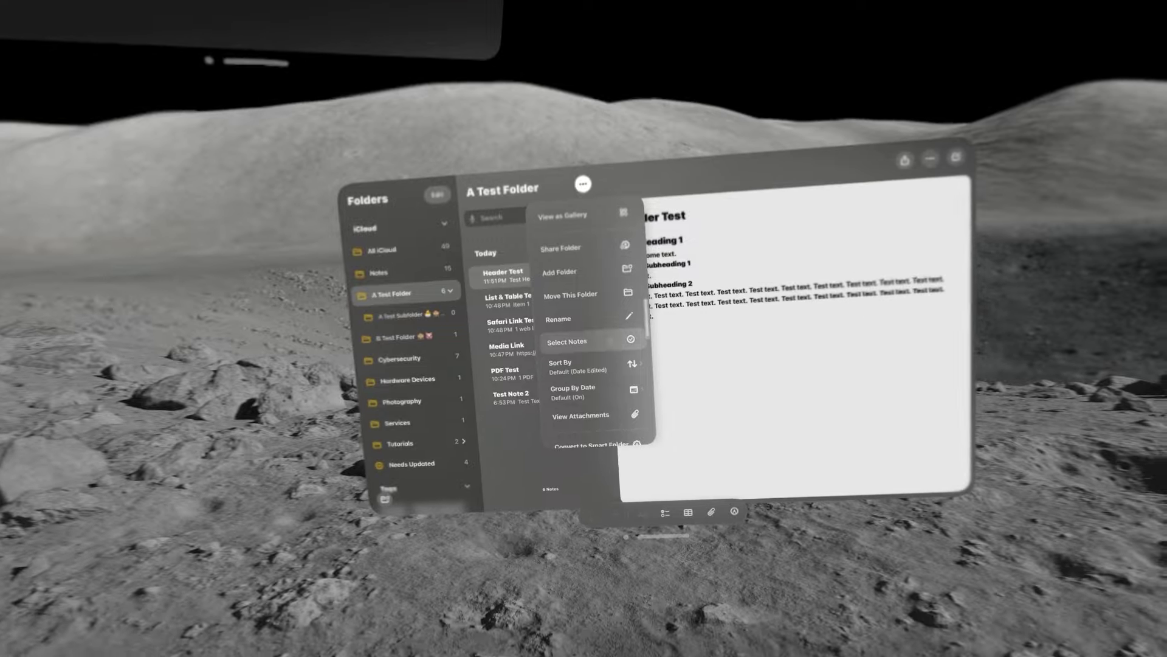
{"action": "left_click", "coordinate": [581, 437]}
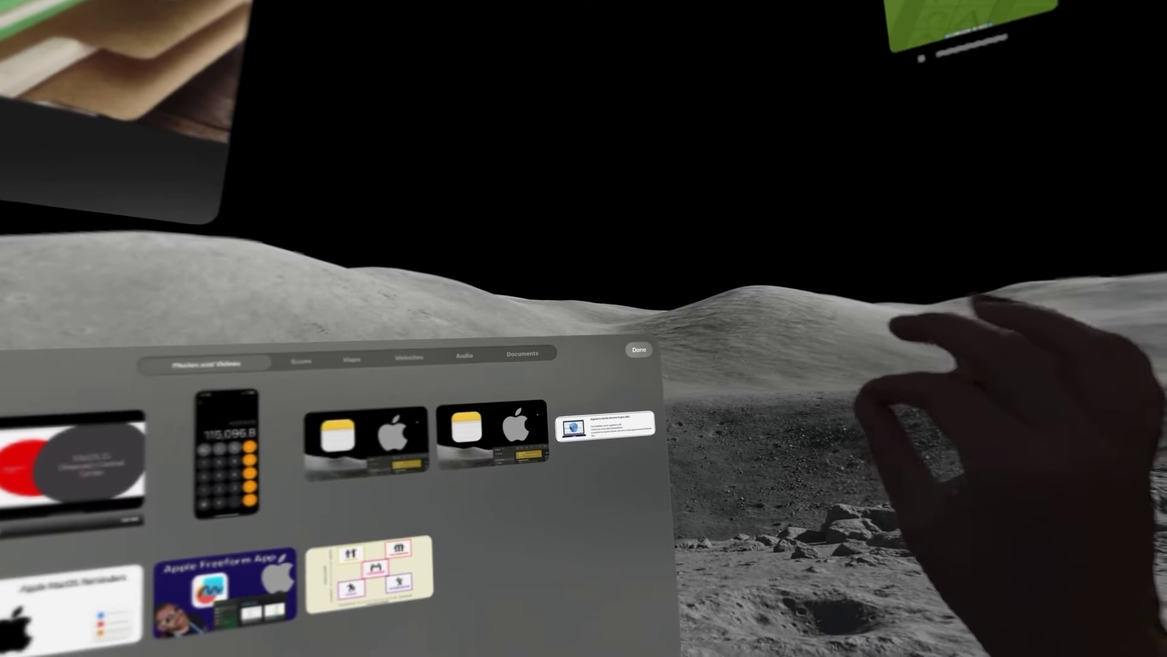
{"action": "left_click", "coordinate": [639, 269]}
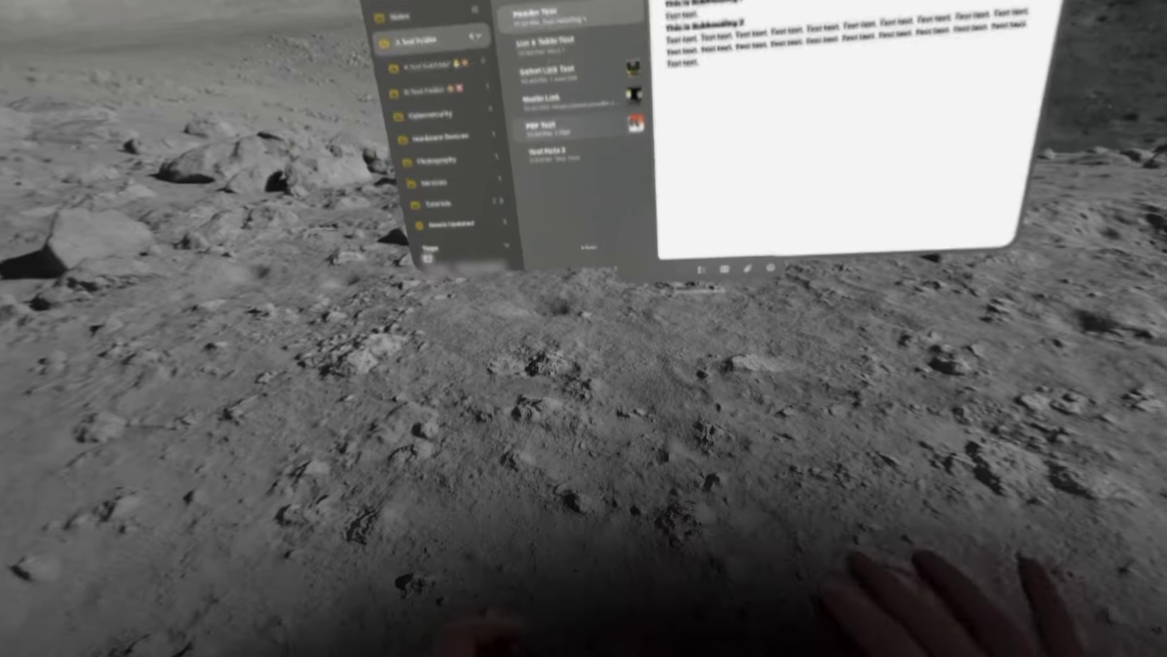
{"action": "key", "text": "super+space"}
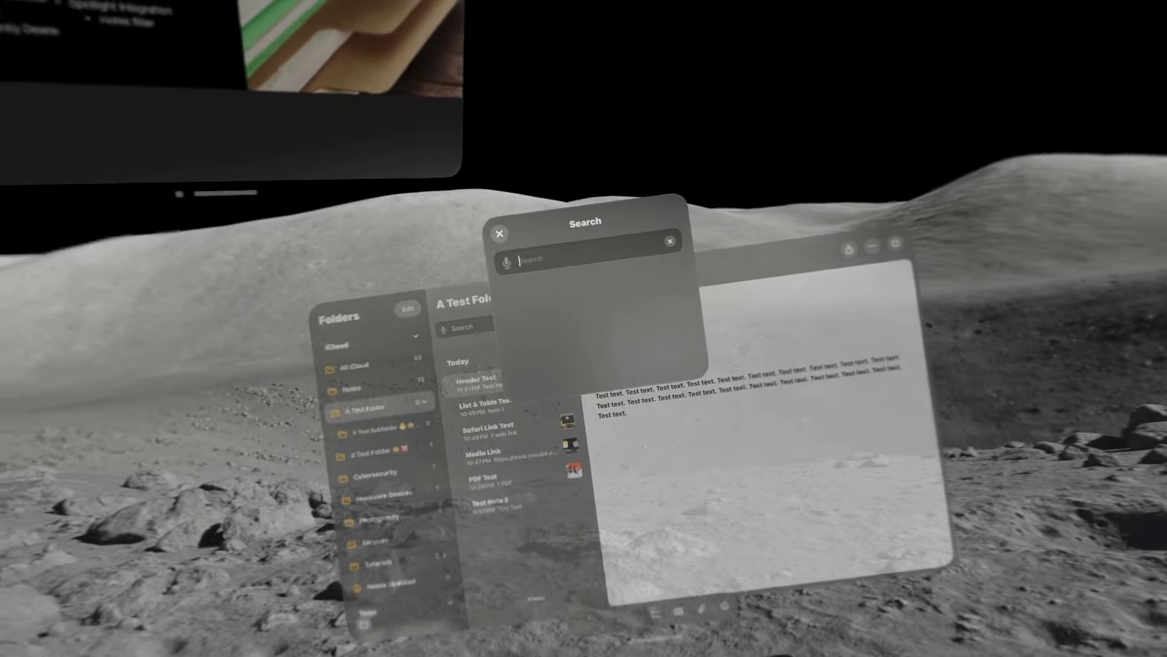
{"action": "type", "text": "t"}
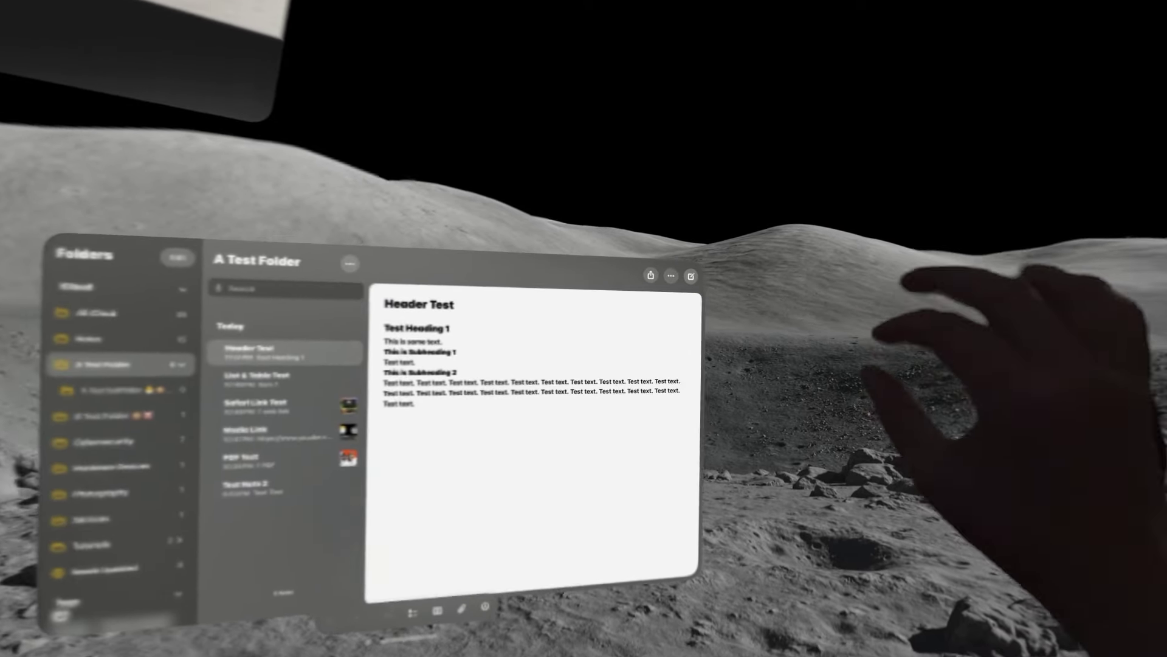
Discard an empty compose note, then create the note New Note For Us with Command-N.
{"action": "left_click", "coordinate": [690, 276]}
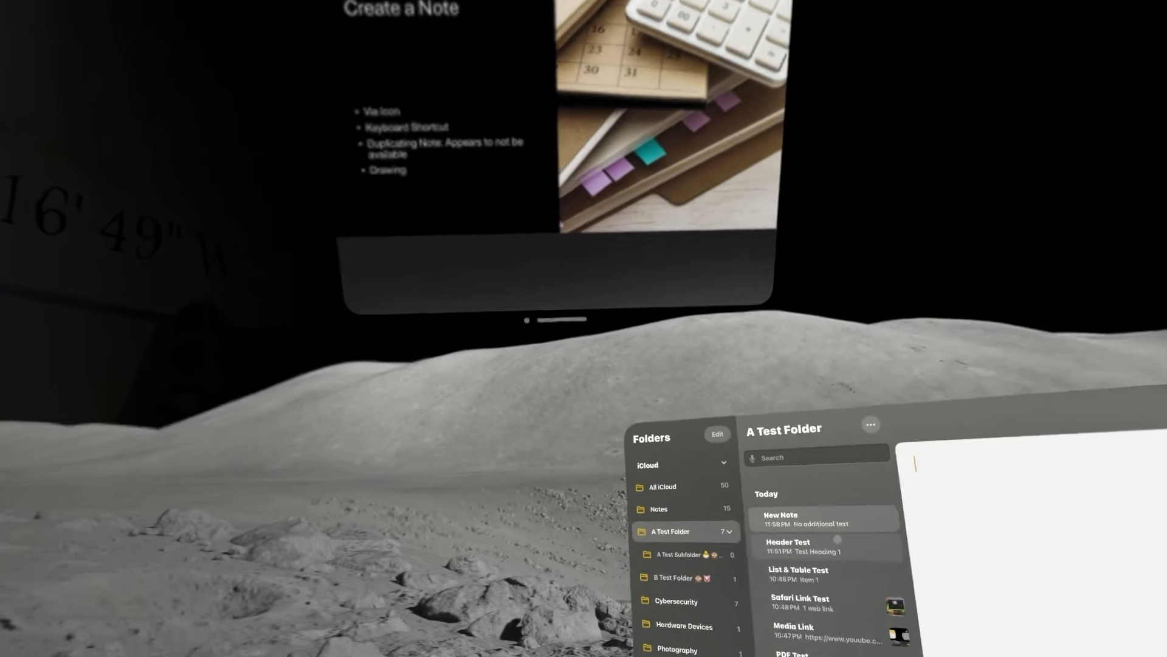
{"action": "left_click", "coordinate": [837, 539]}
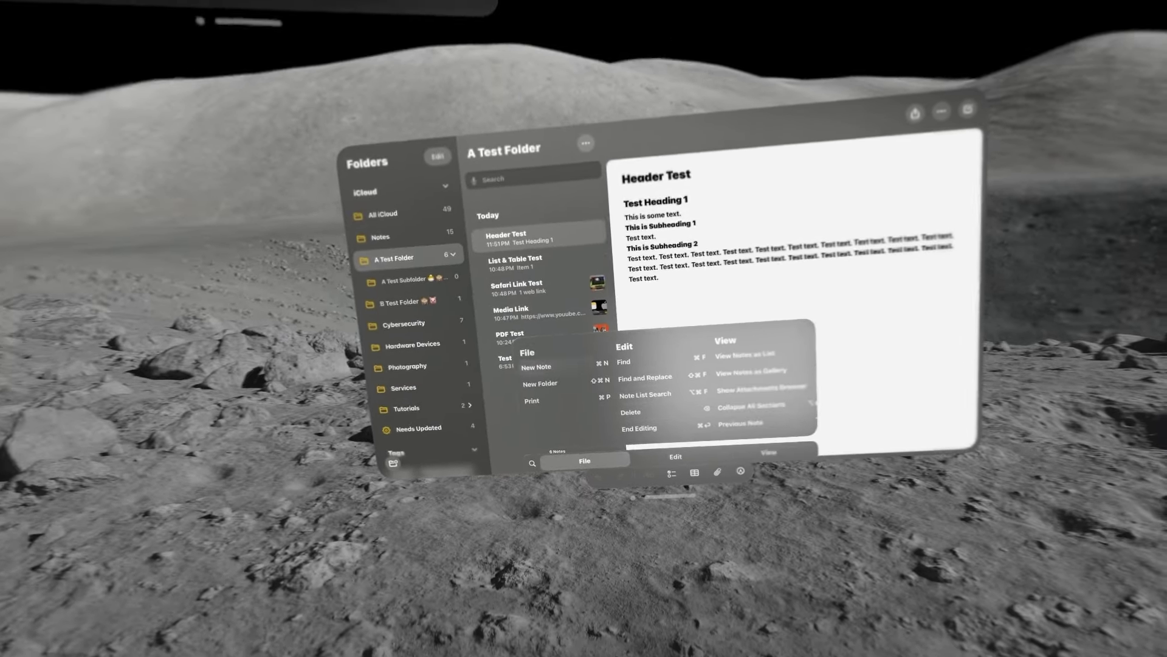
{"action": "key", "text": "super+n"}
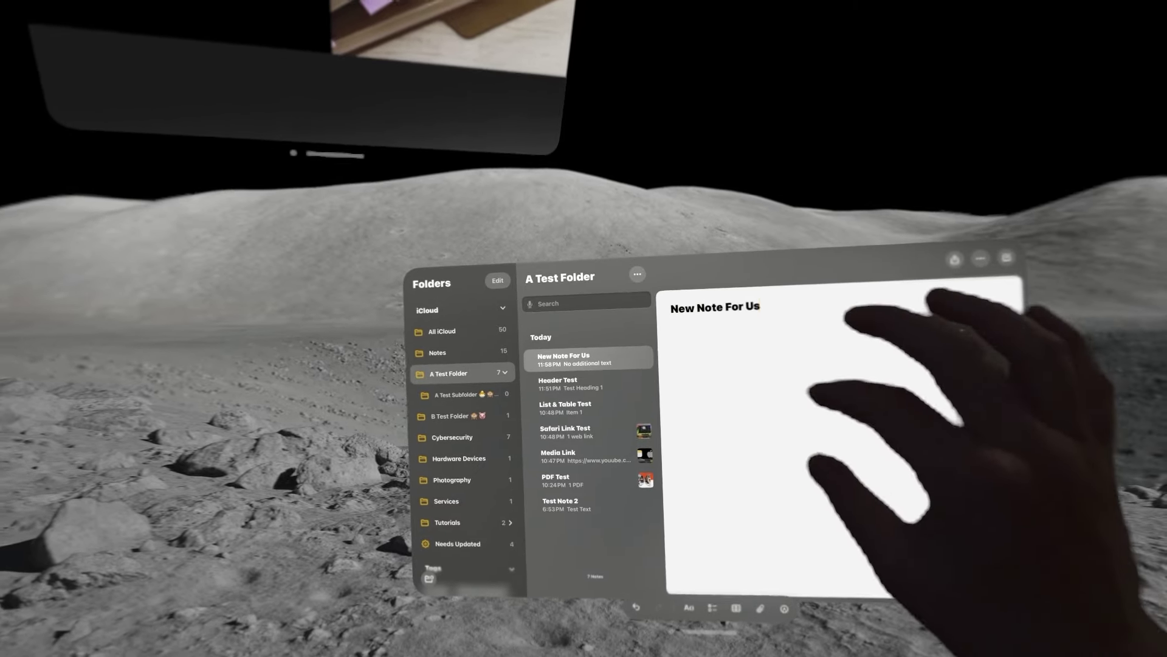
Preview and dismiss New Note For Us's actions twice, then pull its window closer and enlarge it.
{"action": "right_click", "coordinate": [593, 357]}
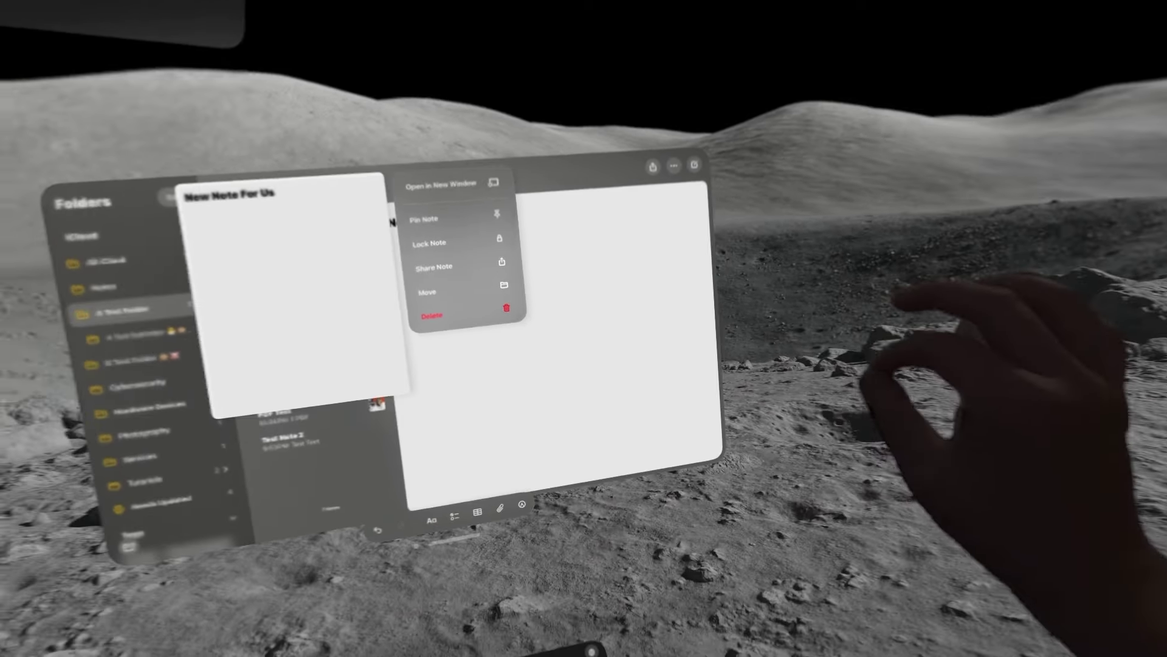
{"action": "left_click", "coordinate": [821, 346]}
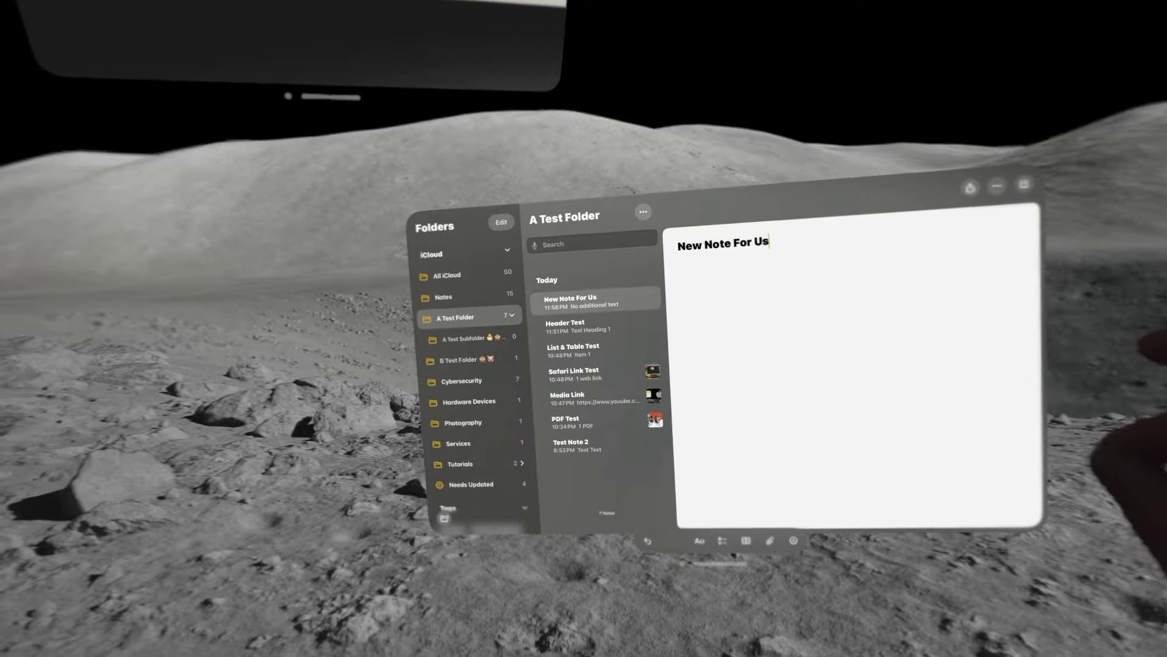
{"action": "right_click", "coordinate": [561, 287]}
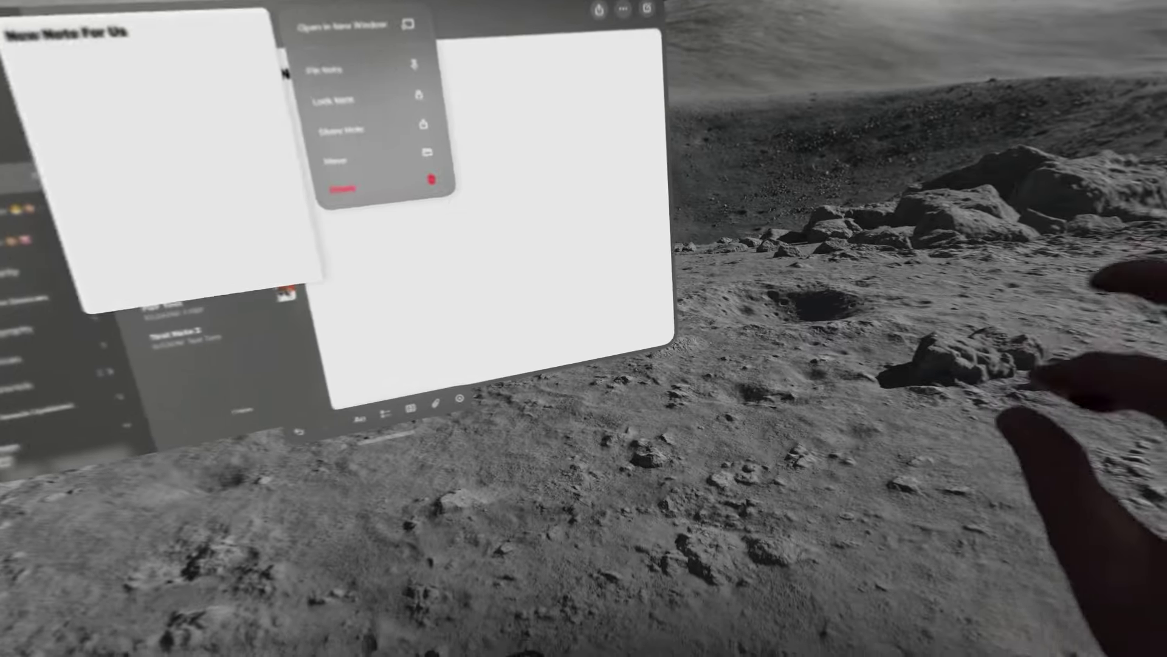
{"action": "left_click", "coordinate": [790, 389]}
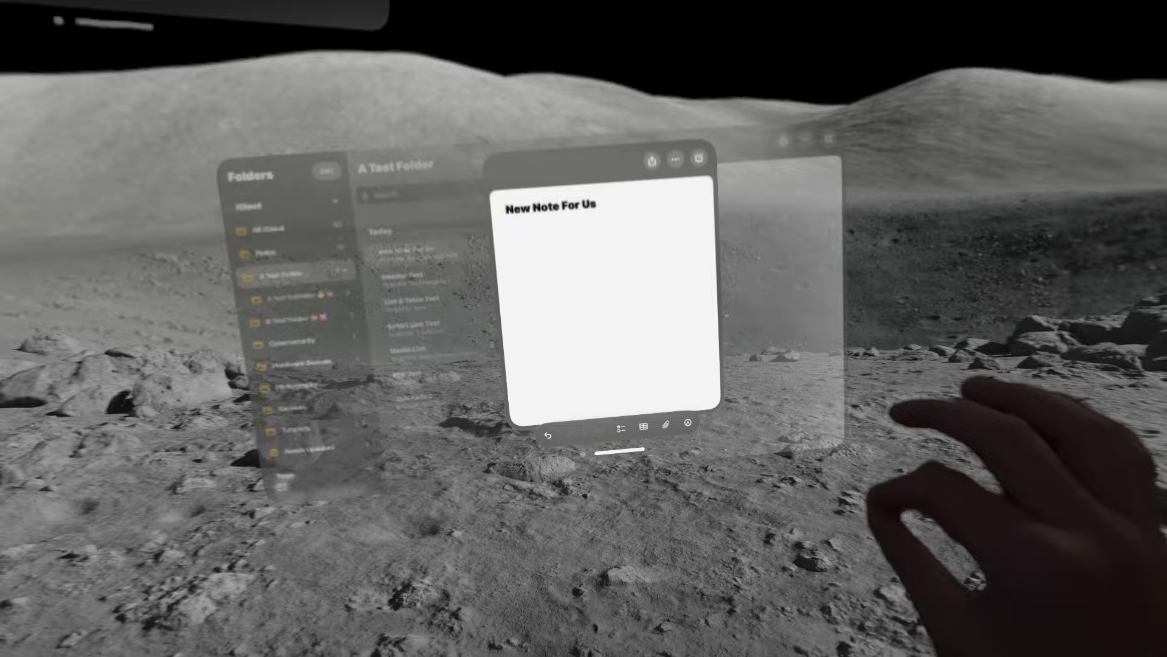
{"action": "left_click_drag", "start_coordinate": [620, 448], "coordinate": [514, 477]}
{"action": "left_click_drag", "start_coordinate": [662, 416], "coordinate": [1027, 530]}
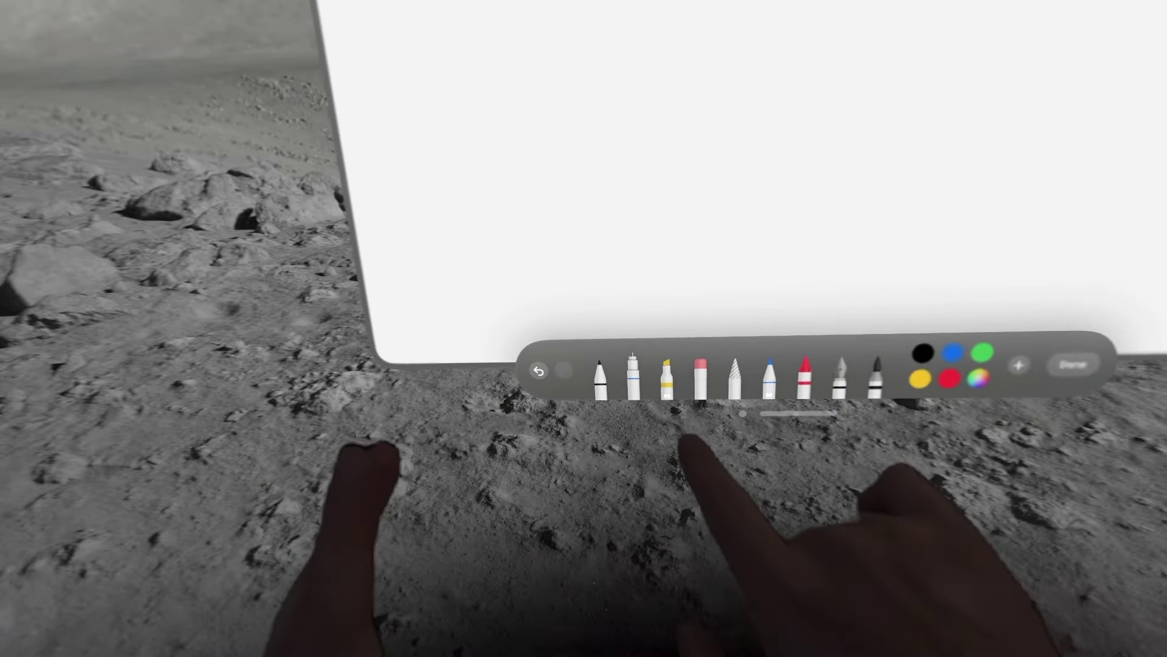
With the red pen, draw freehand loops, a long rising line and an O.
{"action": "left_click", "coordinate": [671, 395]}
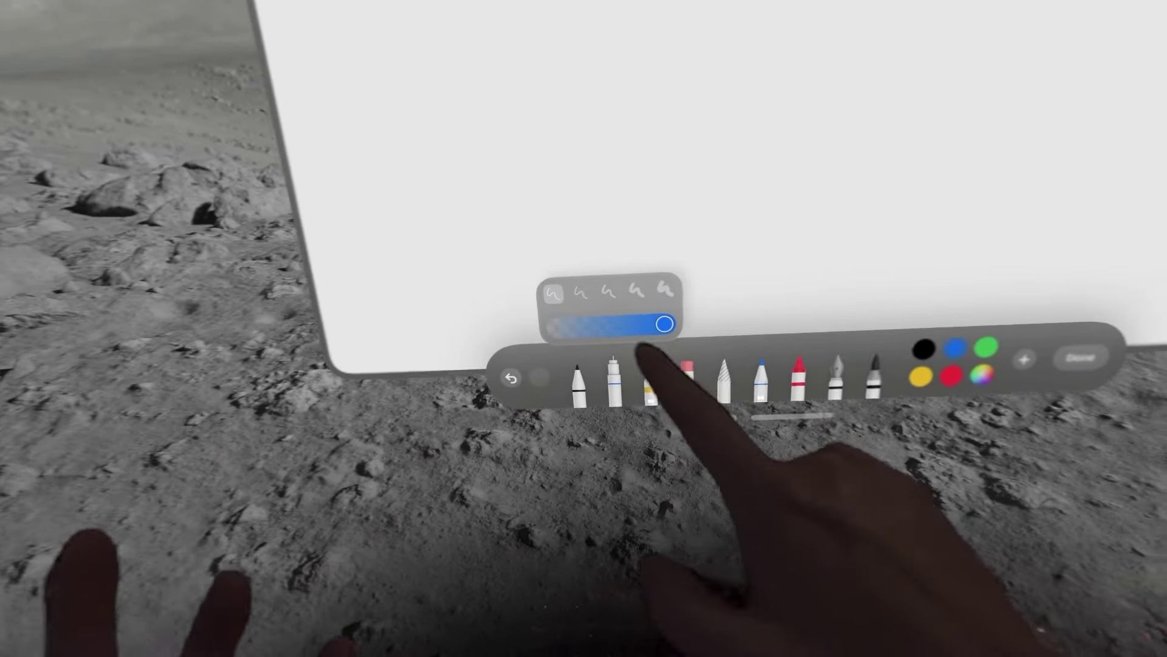
{"action": "left_click", "coordinate": [659, 383]}
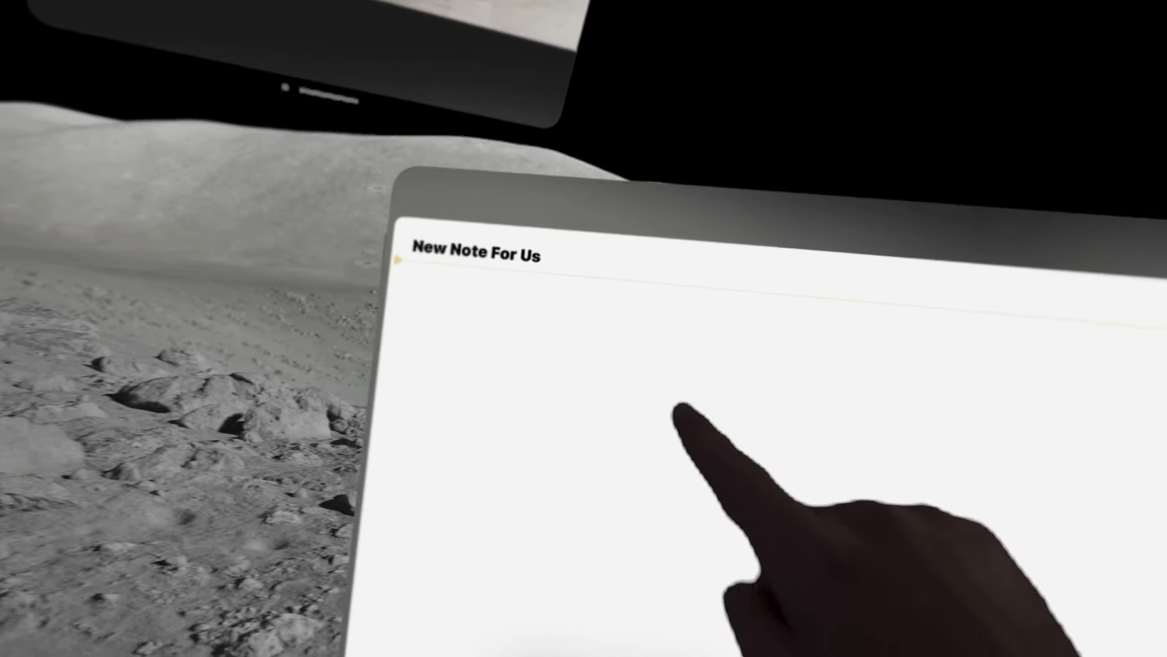
{"action": "mouse_move", "coordinate": [651, 371]}
{"action": "left_mouse_down"}
{"action": "mouse_move", "coordinate": [639, 430]}
{"action": "mouse_move", "coordinate": [693, 418]}
{"action": "mouse_move", "coordinate": [761, 350]}
{"action": "left_mouse_up"}
{"action": "mouse_move", "coordinate": [603, 463]}
{"action": "left_mouse_down"}
{"action": "mouse_move", "coordinate": [678, 443]}
{"action": "mouse_move", "coordinate": [939, 328]}
{"action": "left_mouse_up"}
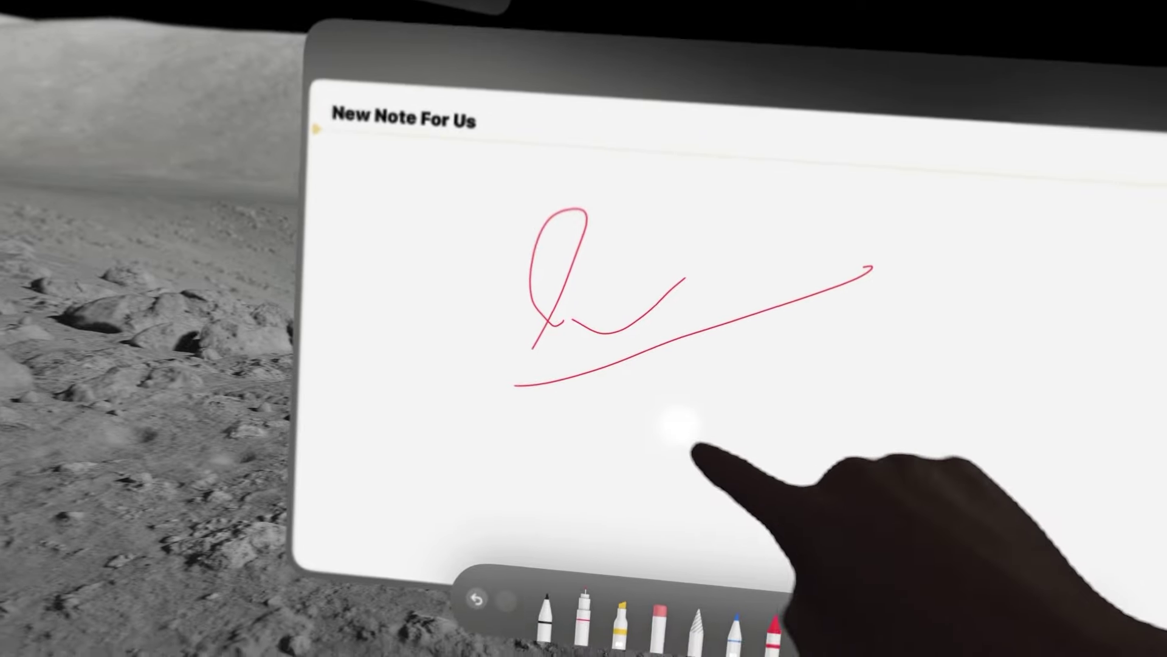
{"action": "mouse_move", "coordinate": [681, 419]}
{"action": "left_mouse_down"}
{"action": "mouse_move", "coordinate": [633, 472]}
{"action": "mouse_move", "coordinate": [683, 464]}
{"action": "mouse_move", "coordinate": [679, 435]}
{"action": "left_mouse_up"}
{"action": "left_click_drag", "start_coordinate": [657, 394], "coordinate": [674, 390]}
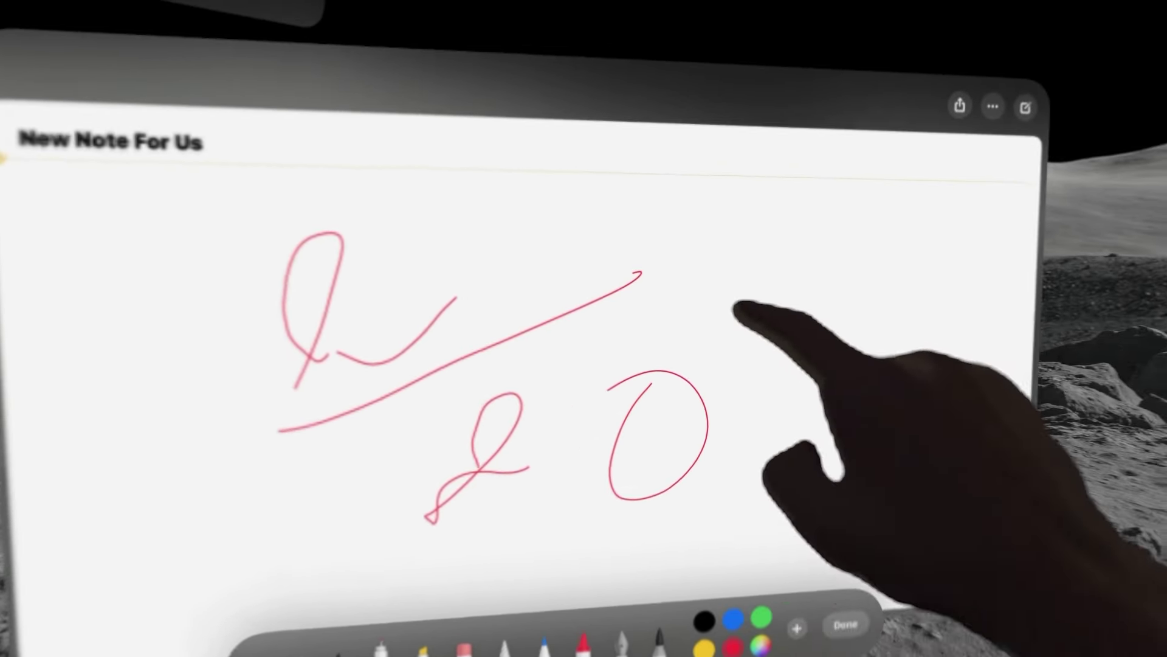
Draw a red box above the O, then open the Header Test note.
{"action": "left_click_drag", "start_coordinate": [695, 251], "coordinate": [701, 369]}
{"action": "mouse_move", "coordinate": [697, 254]}
{"action": "left_mouse_down"}
{"action": "mouse_move", "coordinate": [759, 419]}
{"action": "mouse_move", "coordinate": [701, 420]}
{"action": "mouse_move", "coordinate": [772, 219]}
{"action": "left_mouse_up"}
{"action": "left_click_drag", "start_coordinate": [731, 273], "coordinate": [792, 244]}
{"action": "mouse_move", "coordinate": [723, 445]}
{"action": "left_mouse_down"}
{"action": "mouse_move", "coordinate": [800, 395]}
{"action": "mouse_move", "coordinate": [794, 246]}
{"action": "left_mouse_up"}
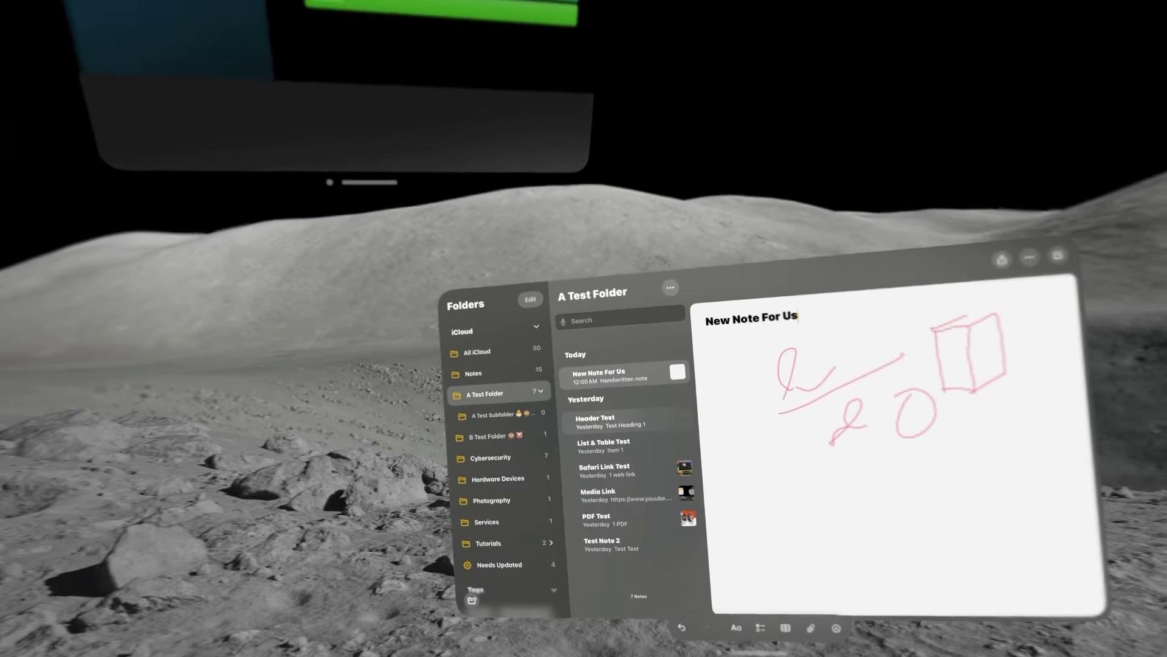
{"action": "left_click", "coordinate": [611, 421]}
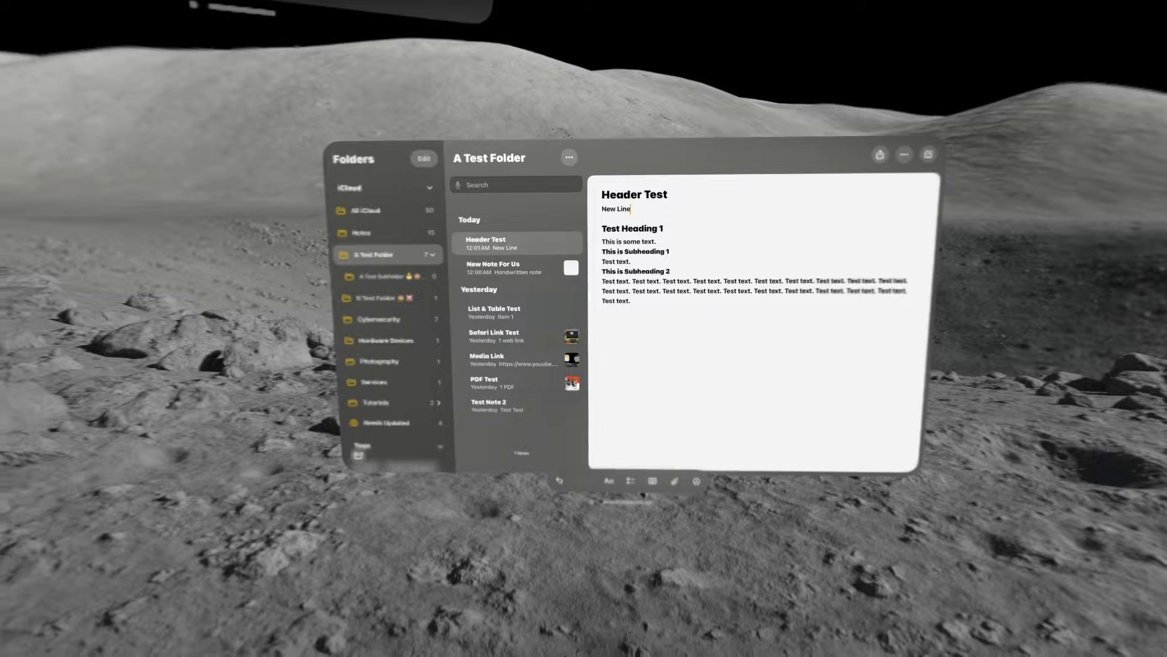
Erase the New Line text under Header Test's title and bring up the Aa style options.
{"action": "key", "text": "BackSpace"}
{"action": "key", "text": "BackSpace"}
{"action": "key", "text": "BackSpace"}
{"action": "key", "text": "BackSpace"}
{"action": "key", "text": "BackSpace"}
{"action": "key", "text": "BackSpace"}
{"action": "key", "text": "BackSpace"}
{"action": "key", "text": "BackSpace"}
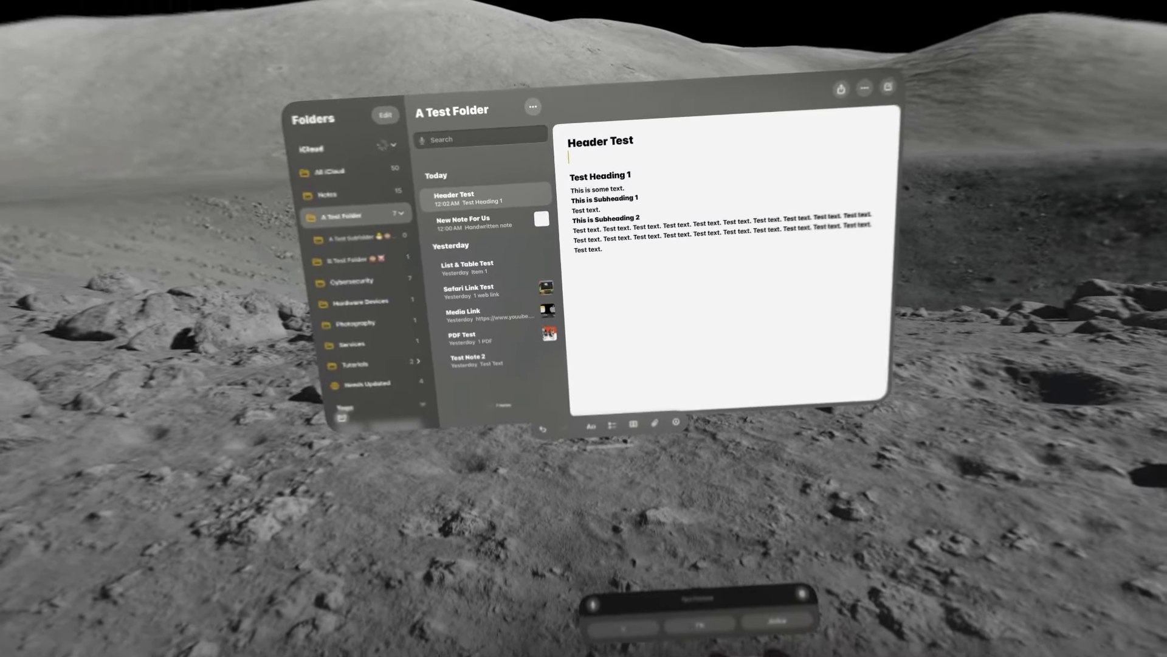
{"action": "key", "text": "BackSpace"}
{"action": "left_click", "coordinate": [577, 268]}
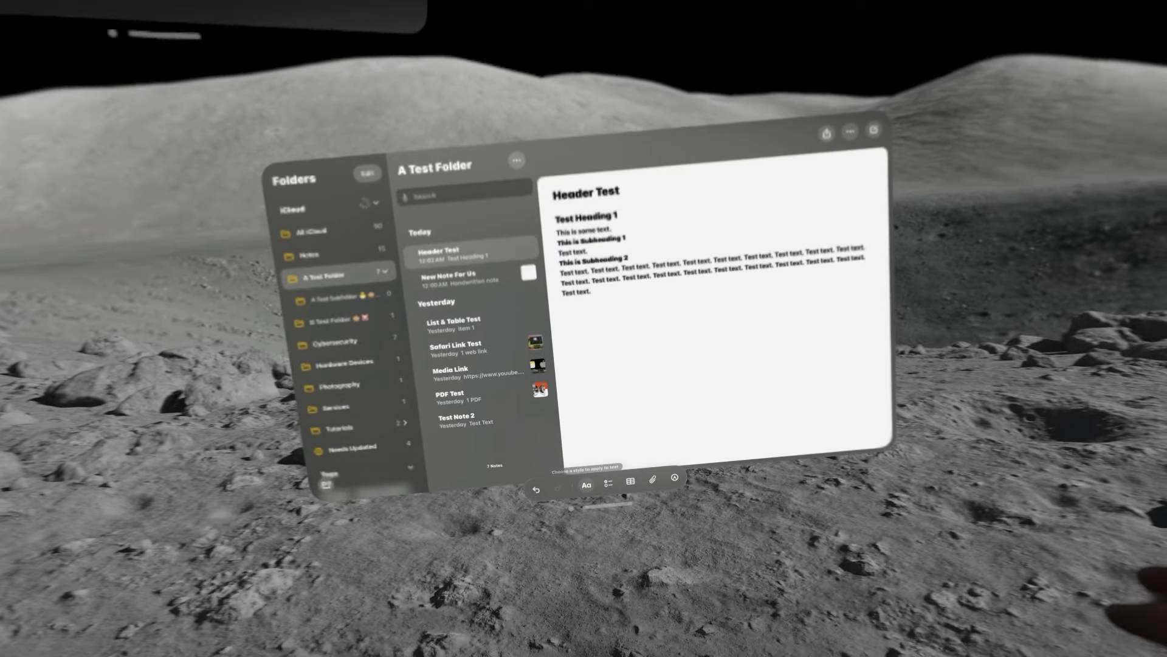
{"action": "left_click", "coordinate": [586, 484]}
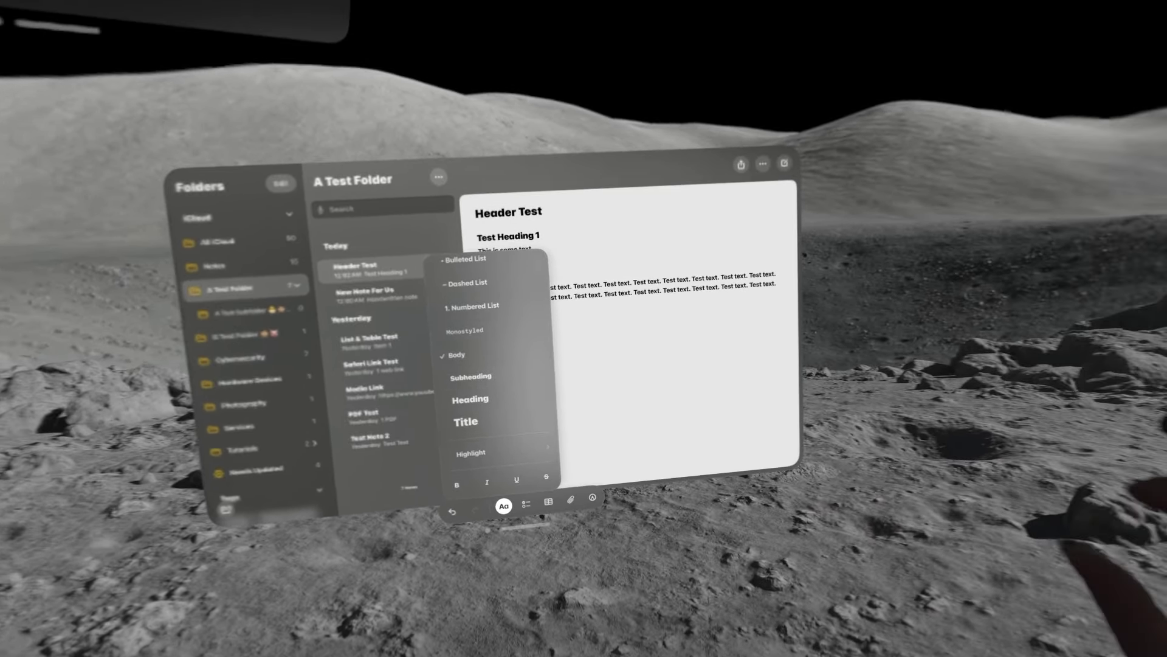
Highlight the Test text sentences under This is Subheading 2 in orange, then deselect them.
{"action": "left_click", "coordinate": [663, 377]}
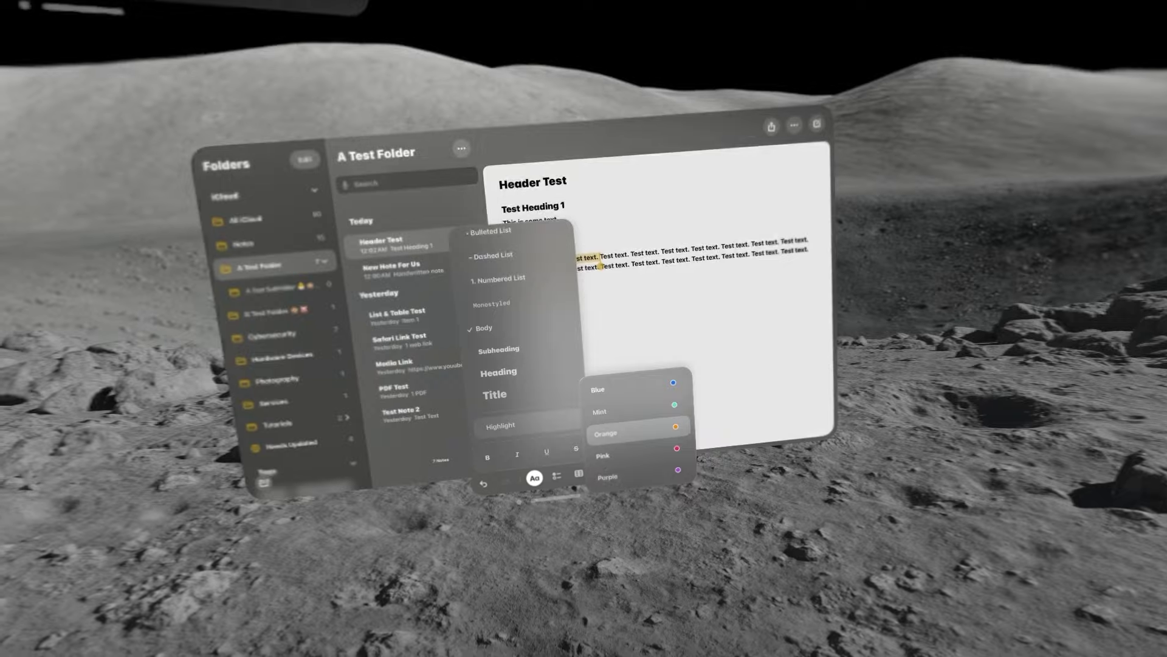
{"action": "left_click", "coordinate": [605, 433]}
{"action": "left_click", "coordinate": [603, 327]}
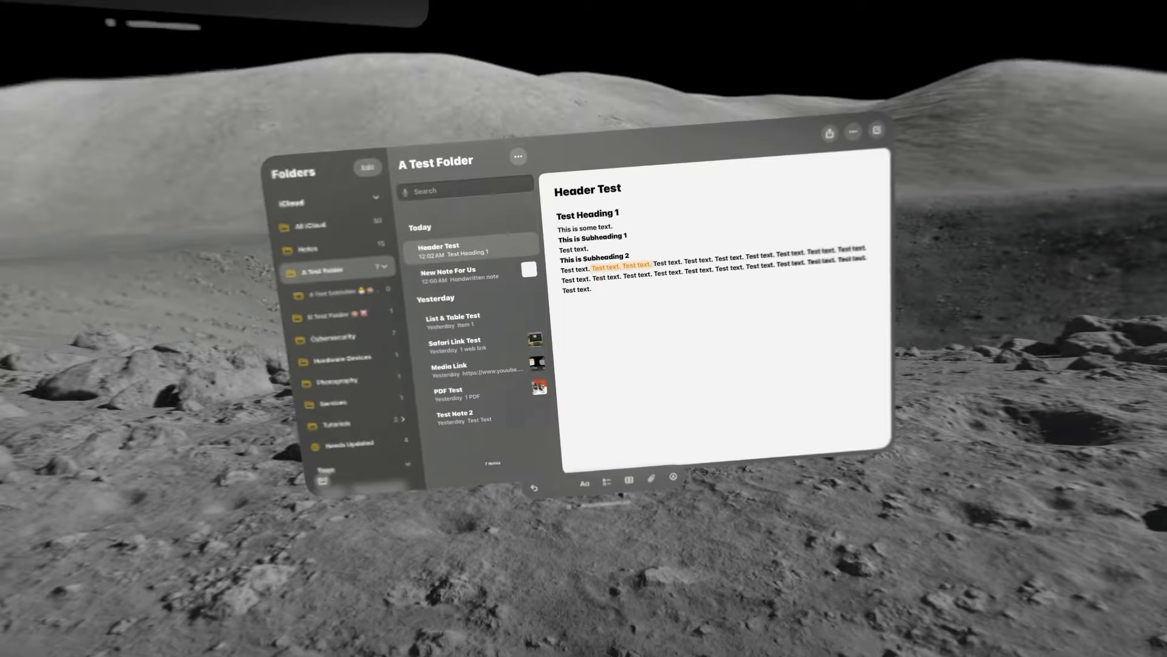
Add a dashed list Item 1–2, a bulleted list Bulleted 1–3, and a numbered list starting One.
{"action": "type", "text": "- "}
{"action": "type", "text": "Ite"}
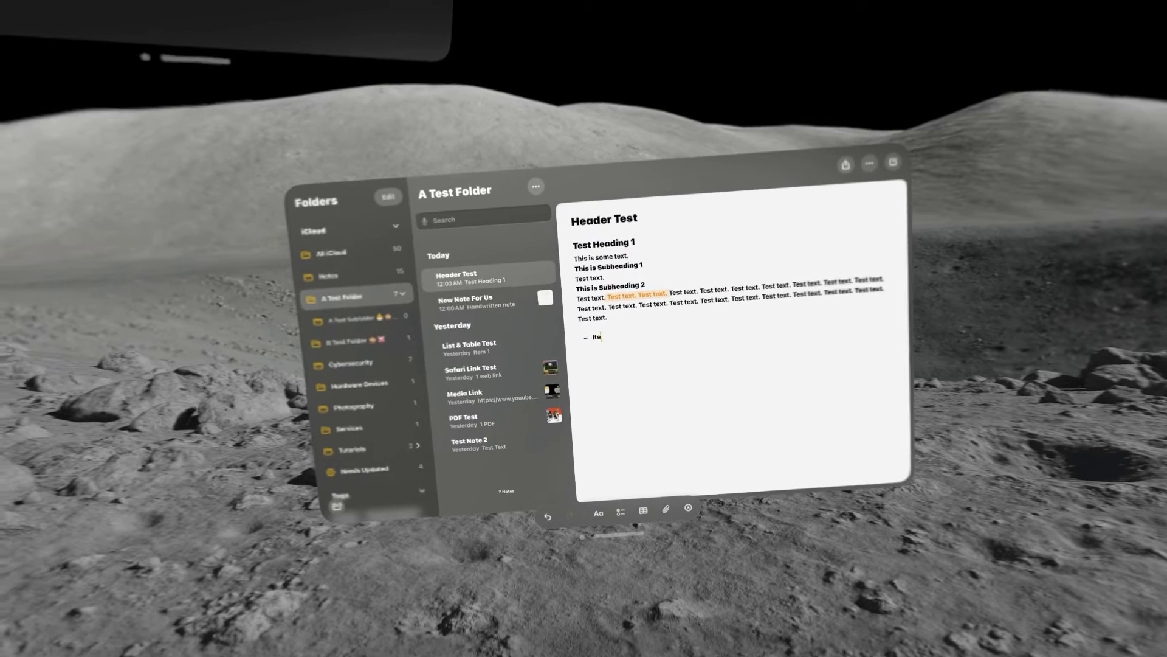
{"action": "type", "text": "It"}
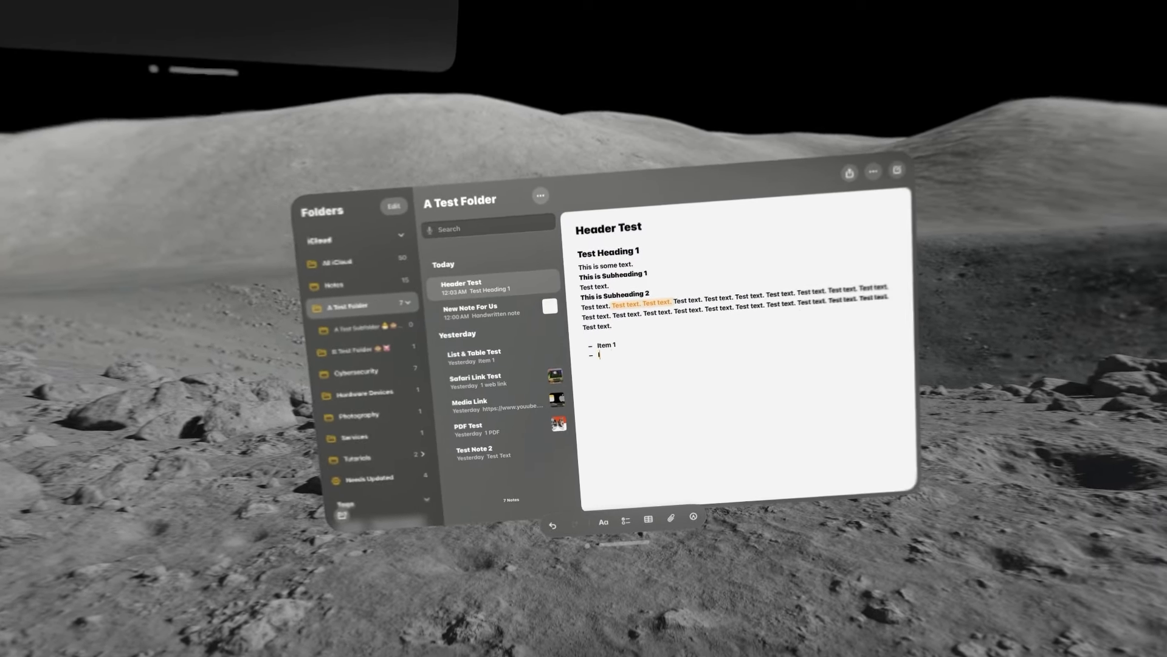
{"action": "type", "text": "em 2"}
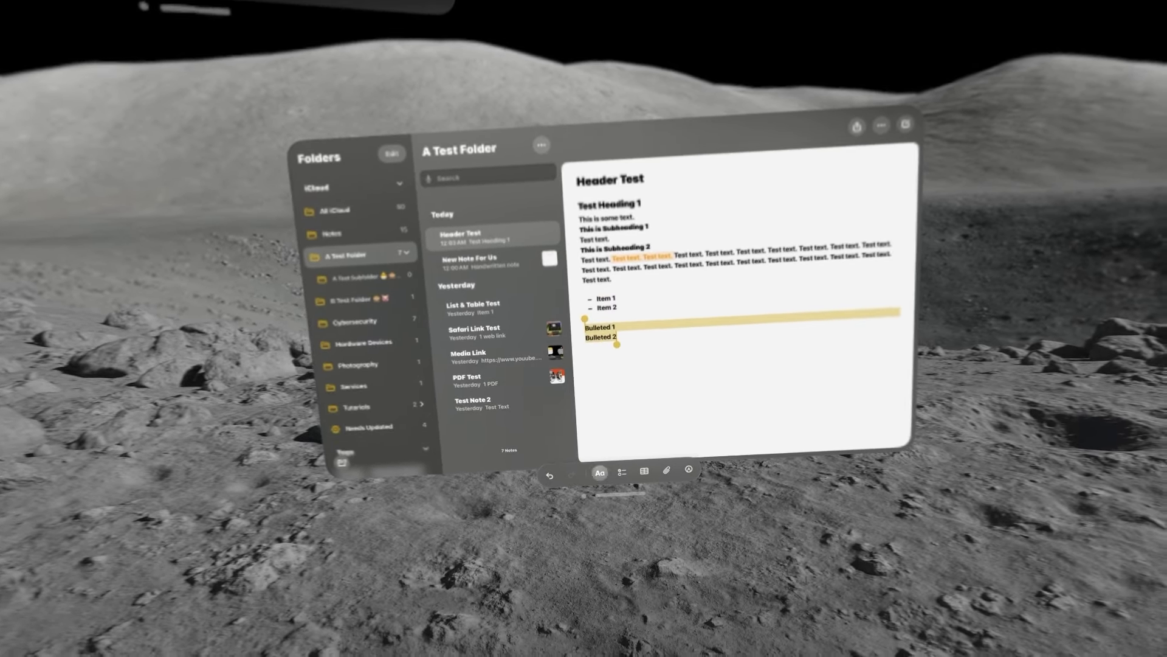
{"action": "left_click", "coordinate": [600, 475]}
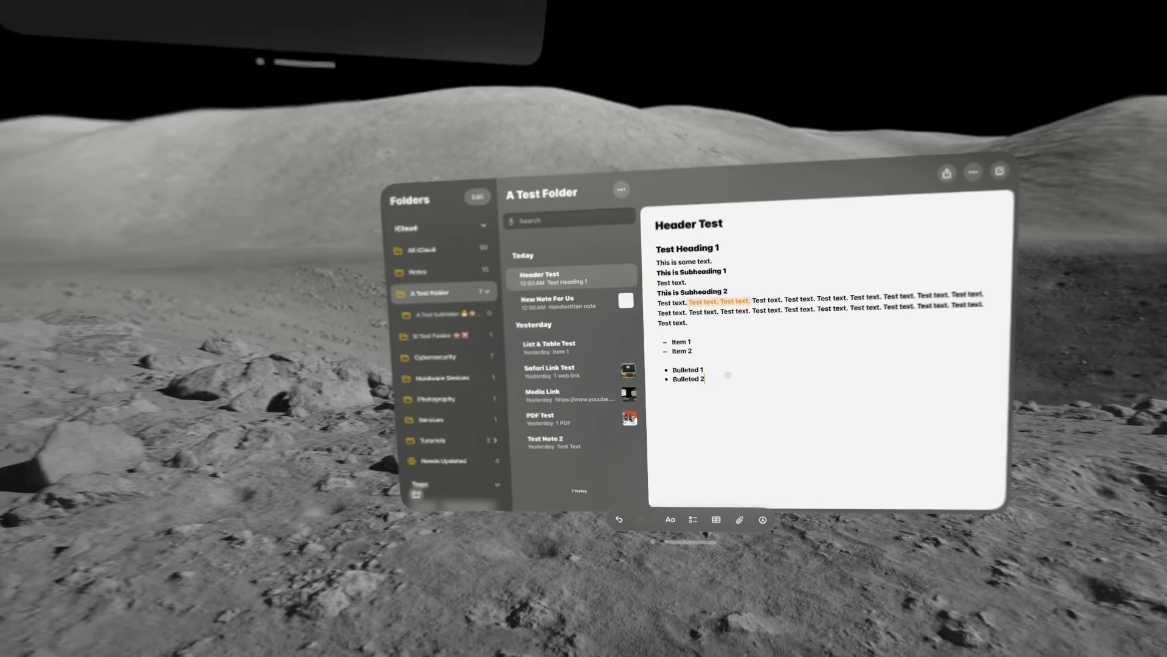
{"action": "left_click", "coordinate": [649, 340]}
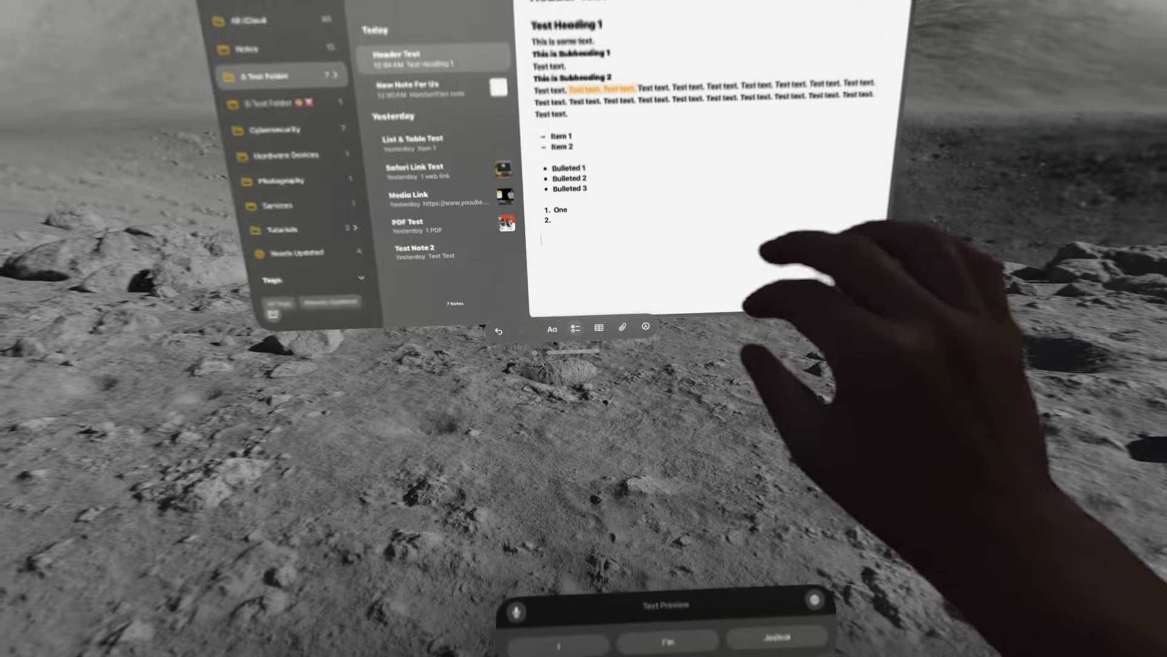
Start a checklist below the numbered list with Item 1, Item 3 and a ticked Item 2.
{"action": "left_click", "coordinate": [586, 359]}
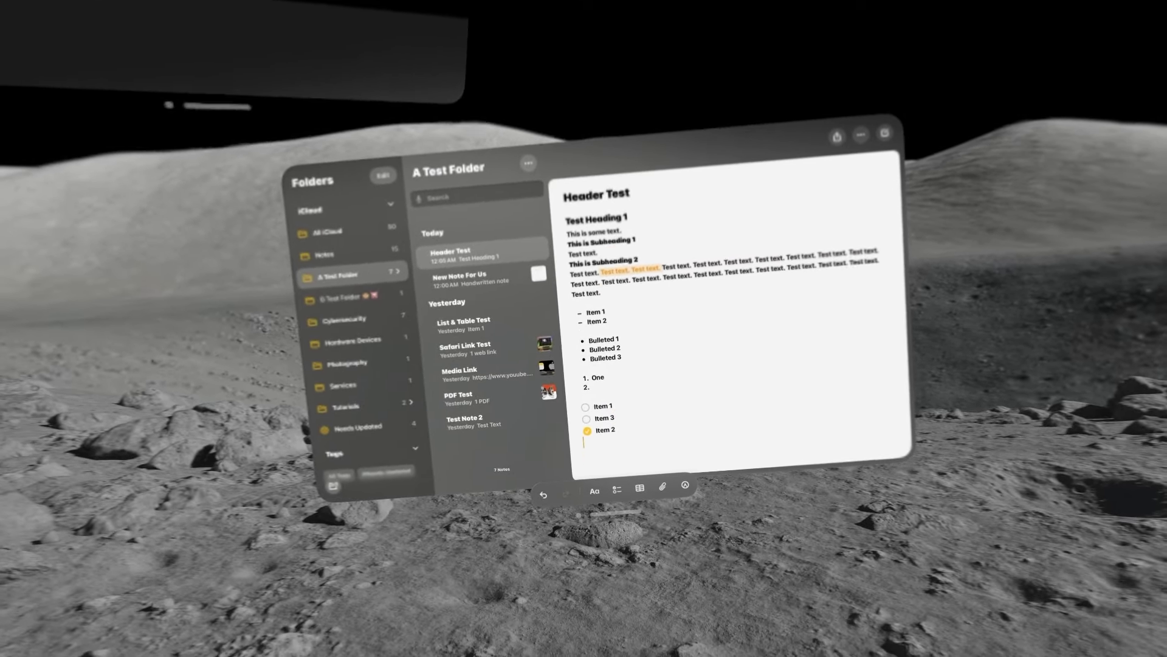
Insert an empty three-by-three table on the line below the checklist.
{"action": "left_click", "coordinate": [585, 551]}
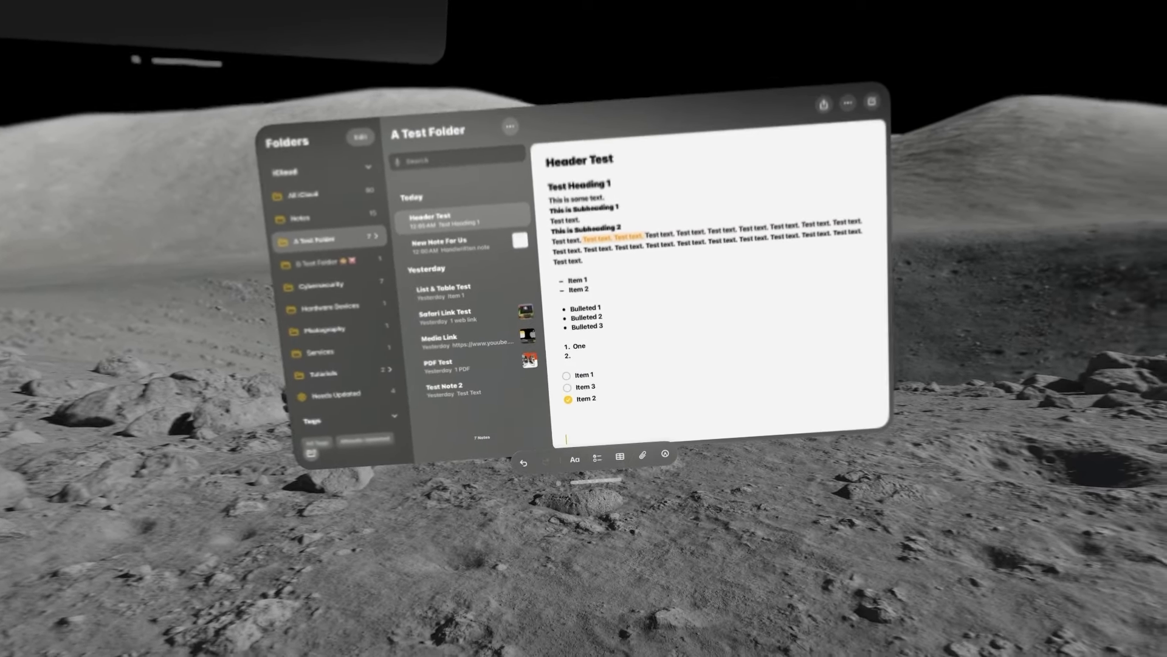
{"action": "left_click", "coordinate": [620, 457]}
{"action": "left_click", "coordinate": [620, 456]}
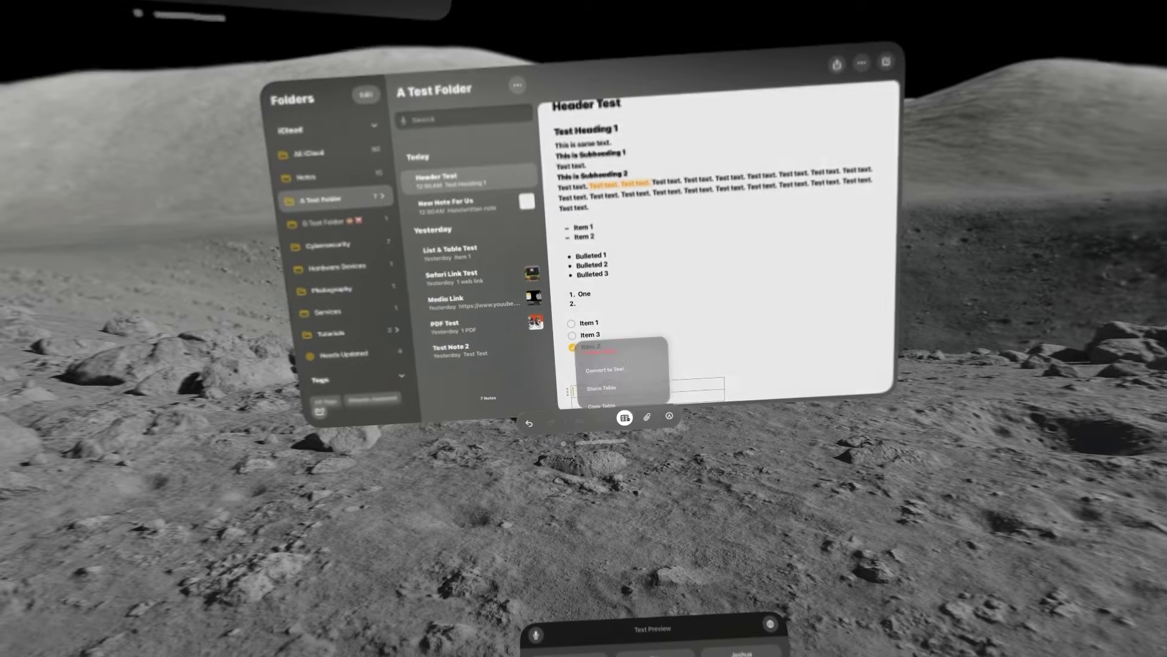
{"action": "left_click", "coordinate": [724, 318]}
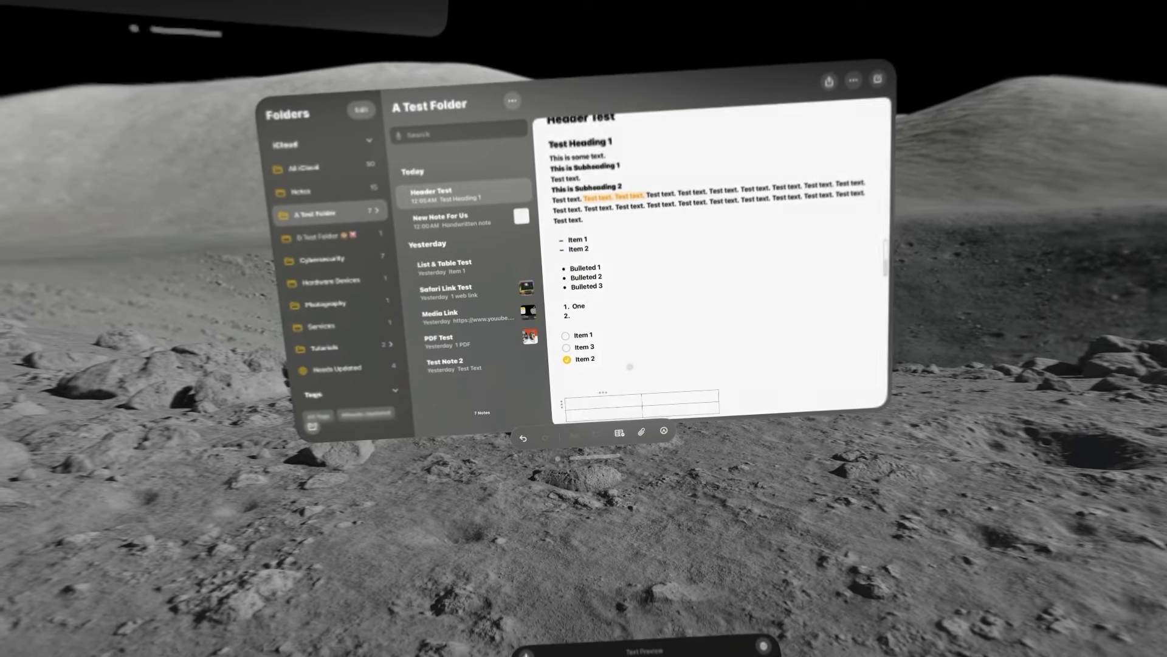
{"action": "scroll", "coordinate": [631, 366], "scroll_direction": "down", "scroll_amount": 2}
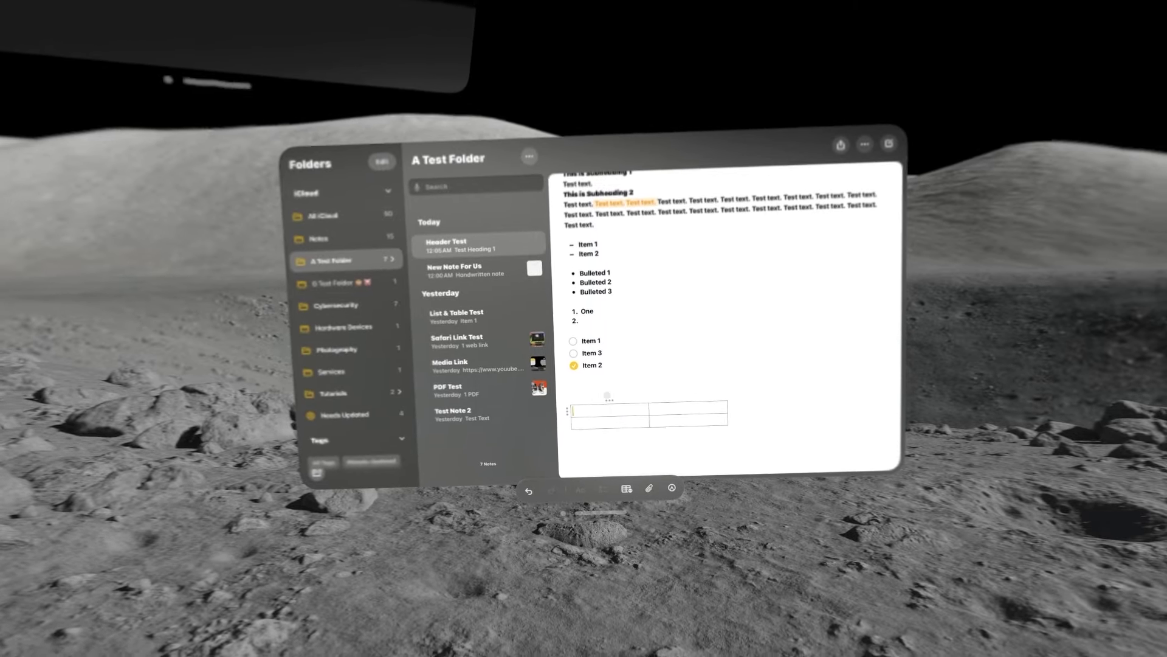
{"action": "right_click", "coordinate": [607, 399]}
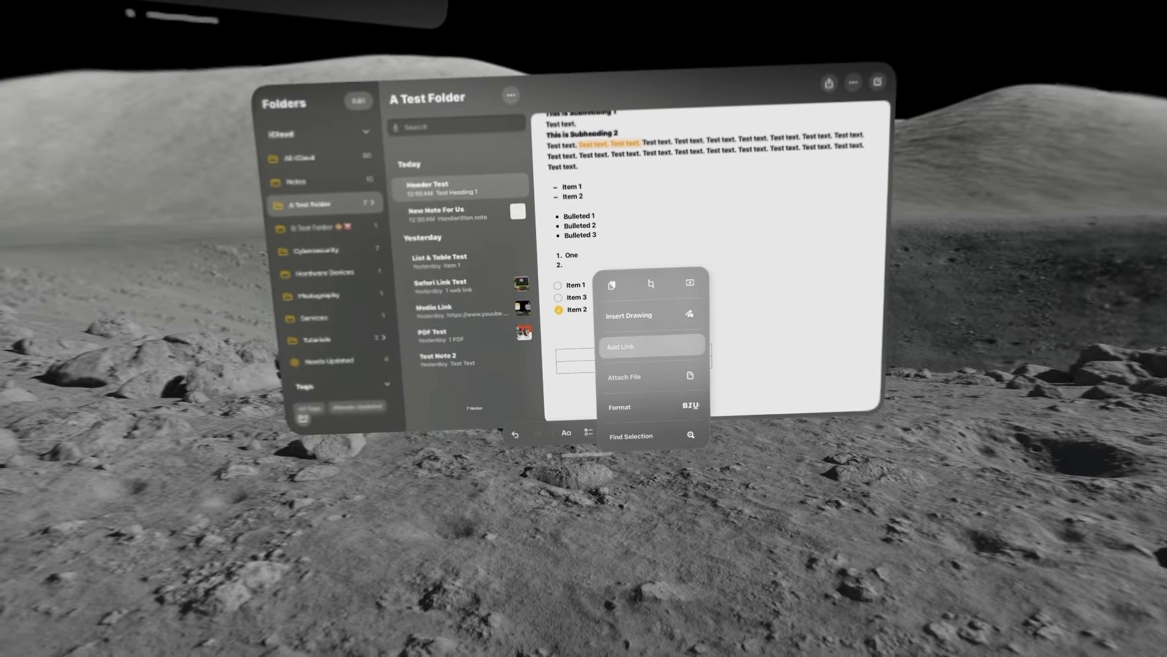
{"action": "left_click", "coordinate": [604, 507]}
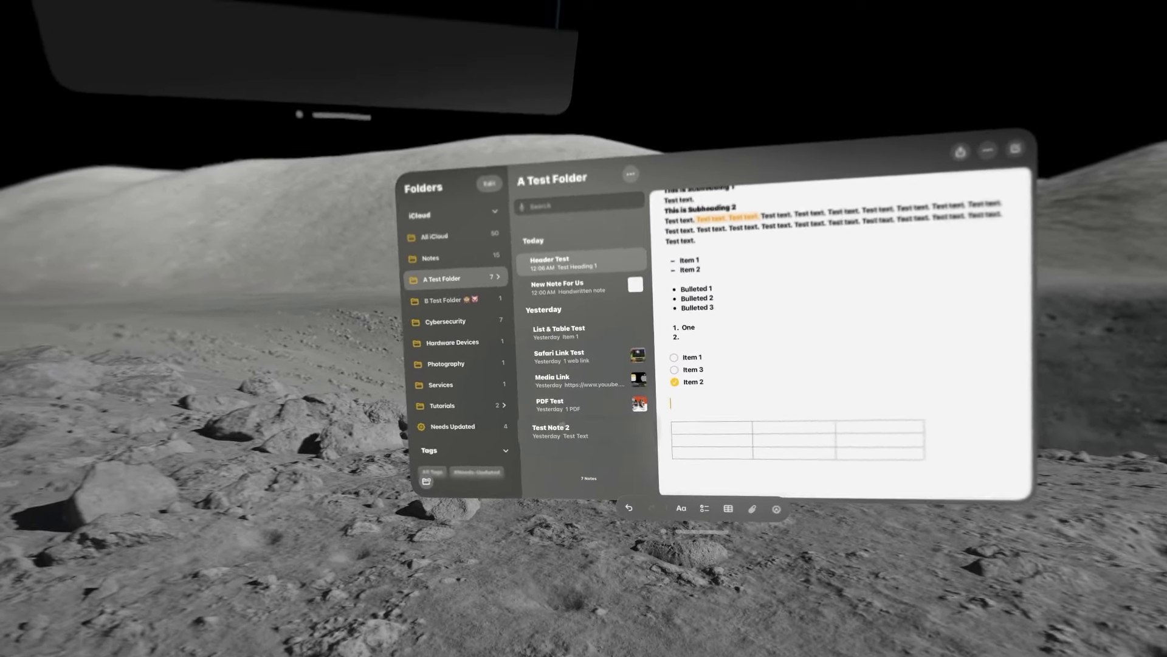
In Test Note 2, add a link to the Header Test note below the Test Text line.
{"action": "left_click_drag", "start_coordinate": [572, 448], "coordinate": [566, 397]}
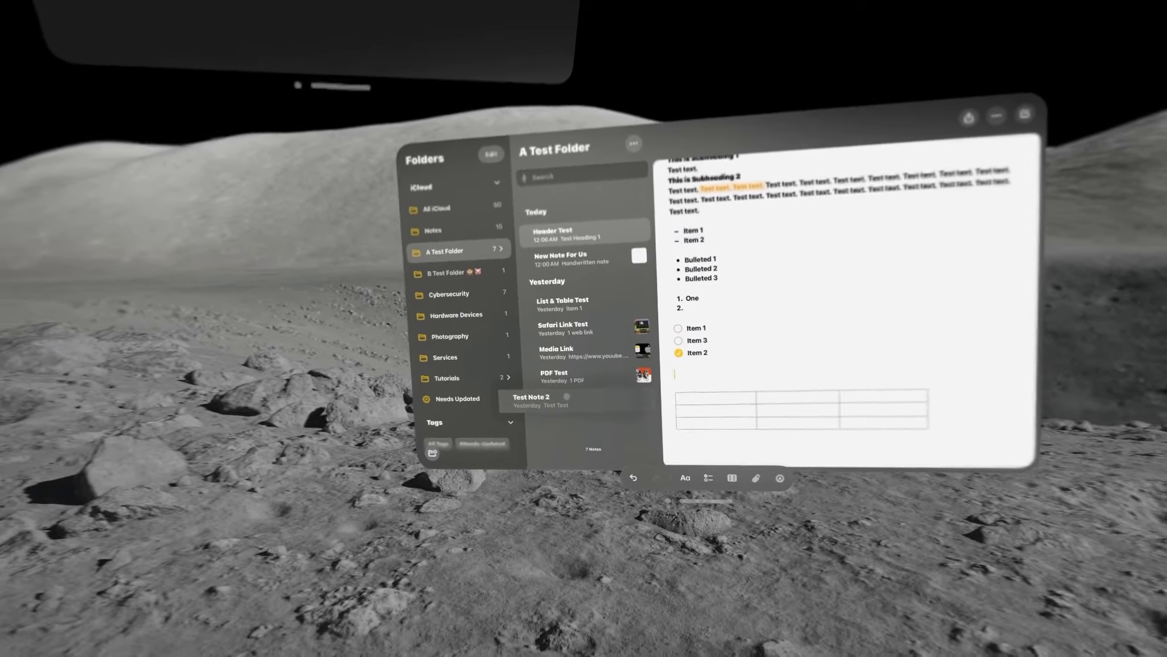
{"action": "left_click", "coordinate": [566, 396]}
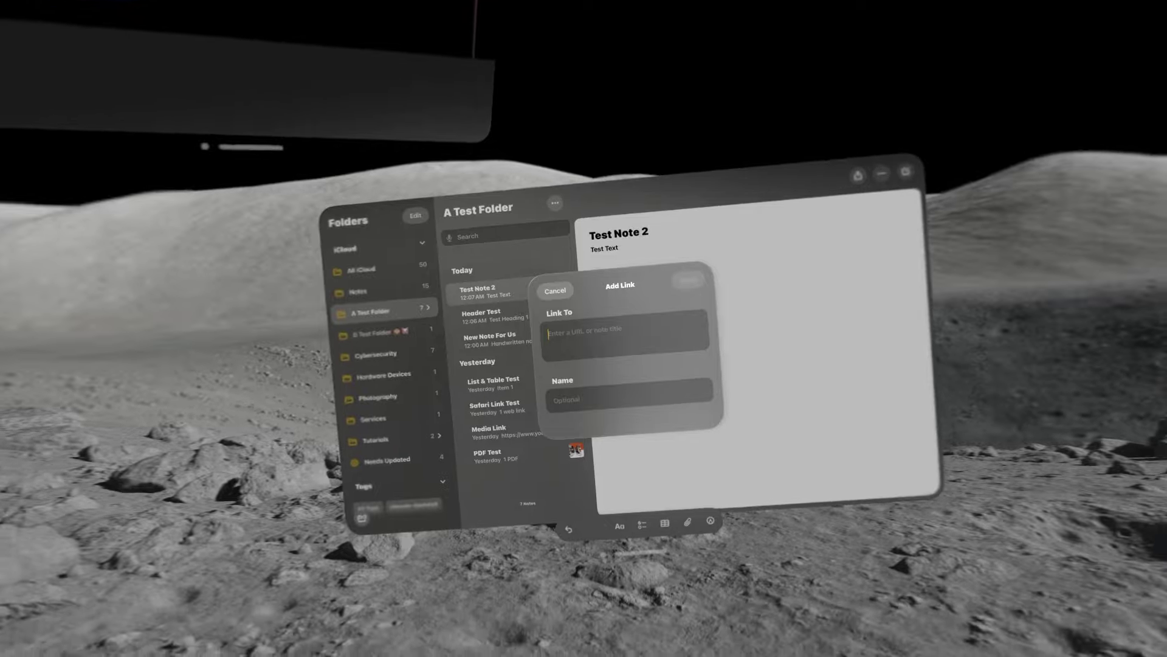
{"action": "type", "text": "hea"}
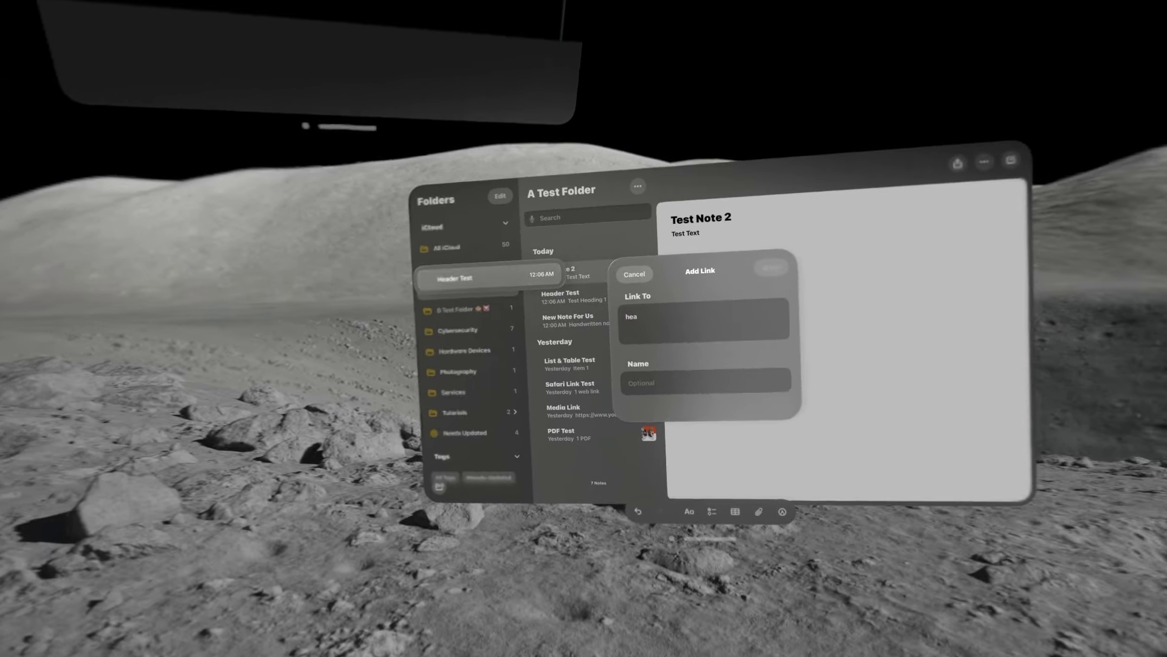
{"action": "left_click", "coordinate": [472, 310]}
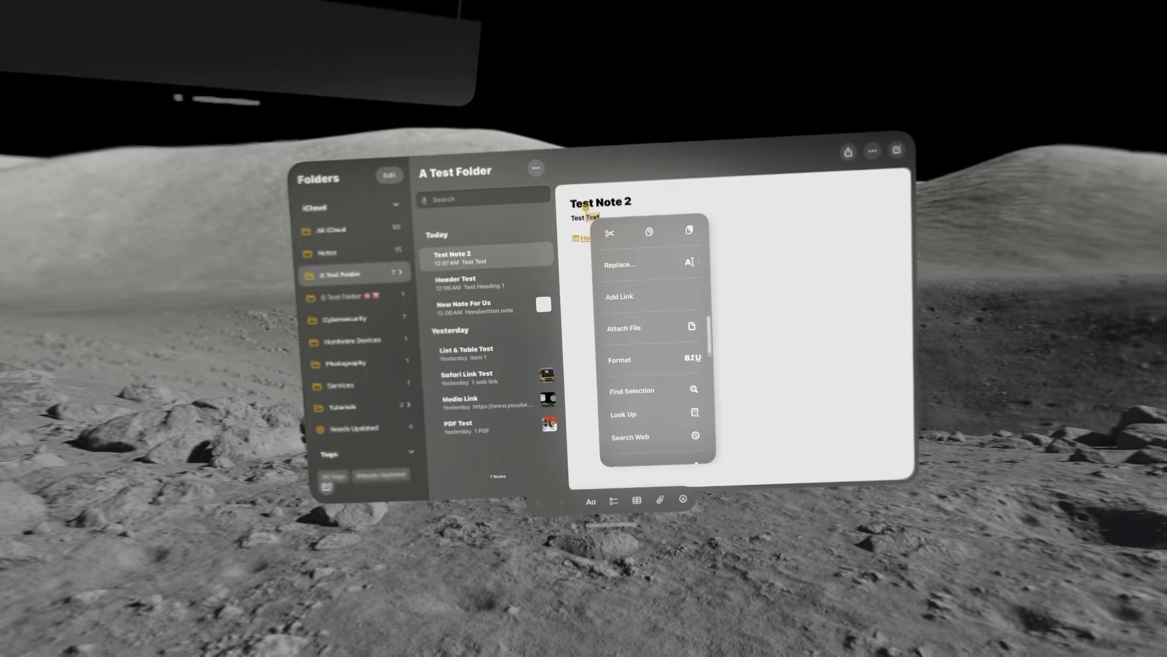
Link the word 'Text' to the Header Test note.
{"action": "left_click", "coordinate": [629, 330]}
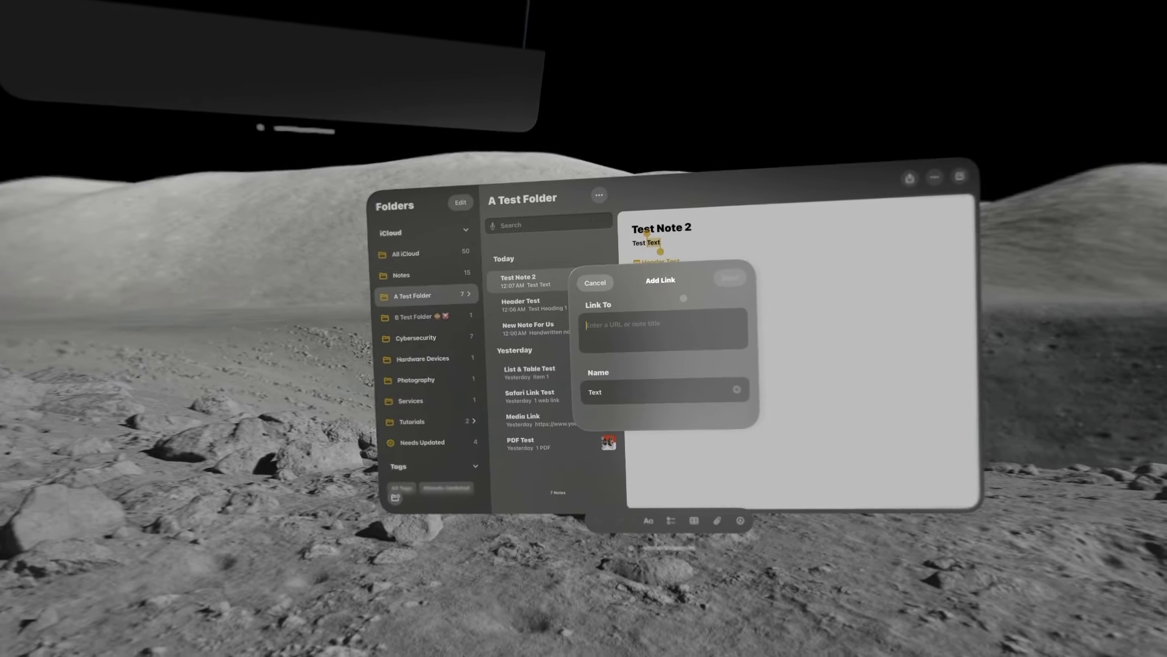
{"action": "type", "text": "header"}
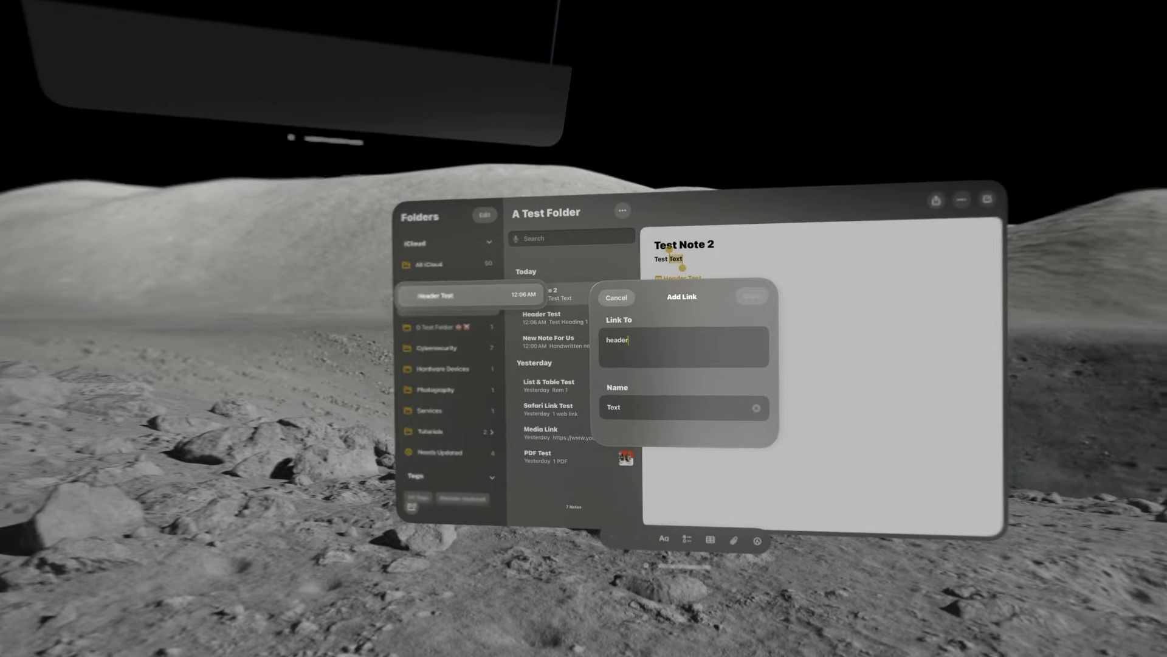
{"action": "left_click", "coordinate": [470, 295]}
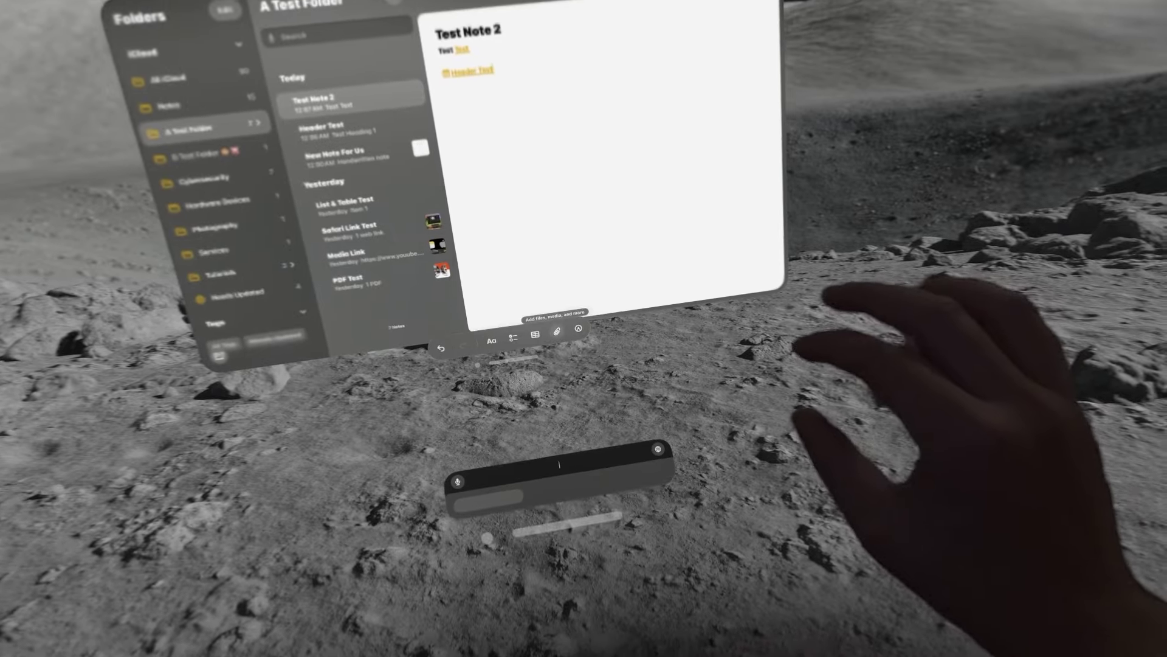
Open the PDF Test note showing its embedded PMP exam content outline PDF.
{"action": "left_click", "coordinate": [560, 335]}
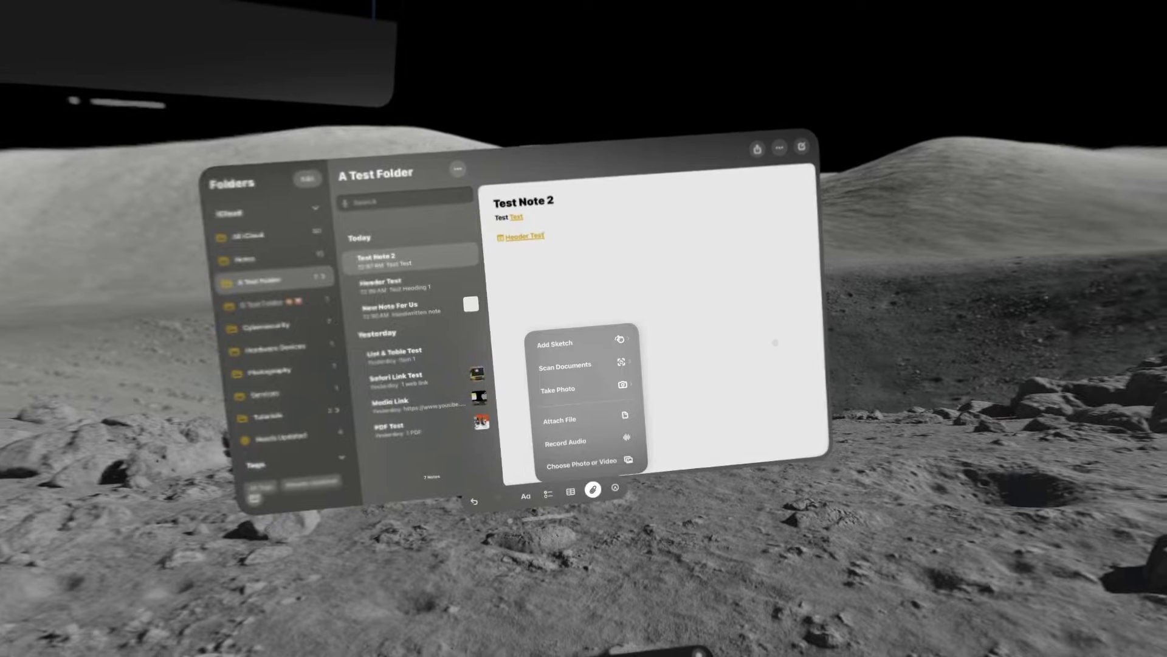
{"action": "left_click", "coordinate": [774, 341]}
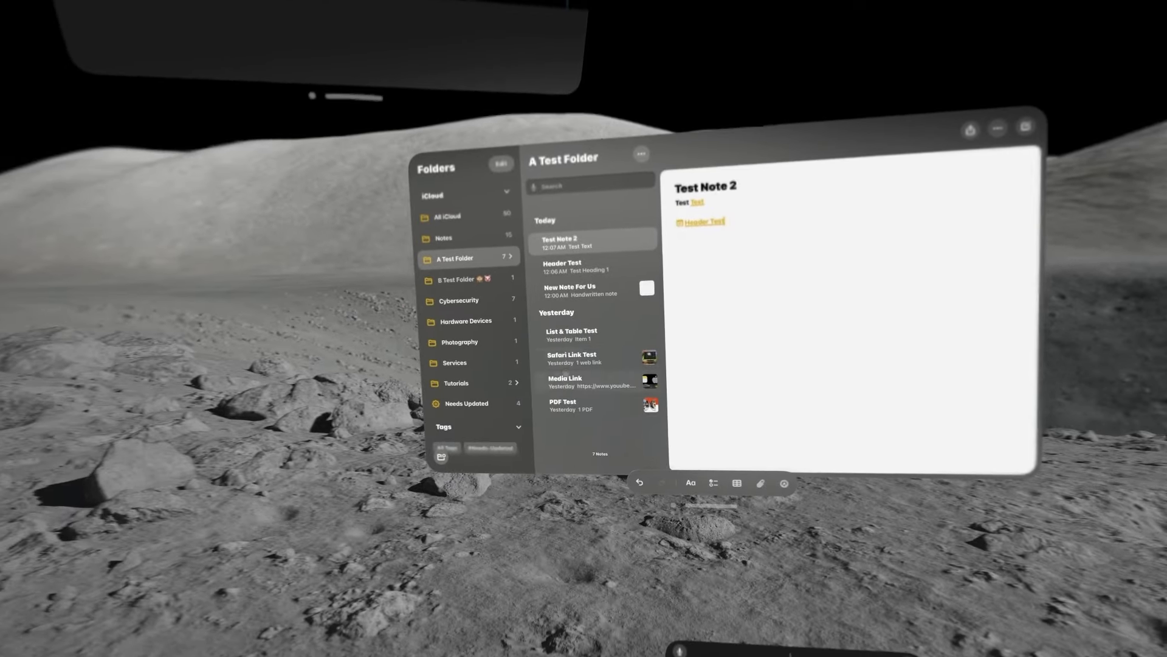
{"action": "left_click", "coordinate": [576, 392]}
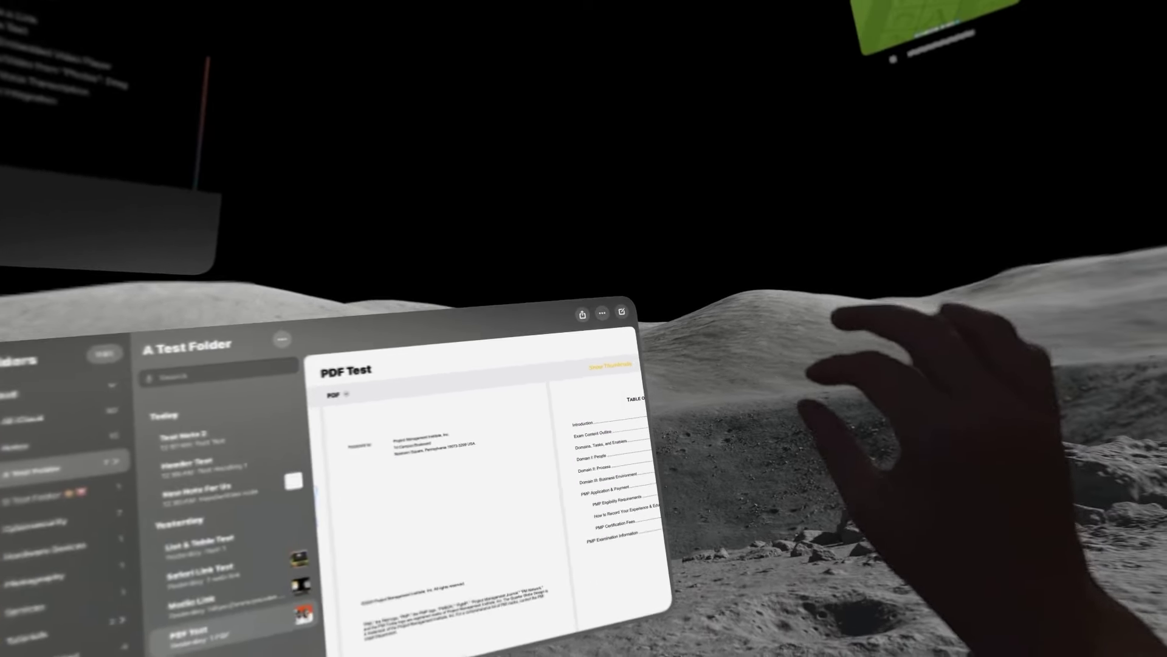
Show the PDF page thumbnails, jump to the PMP cover page, and adjust the red markup pen.
{"action": "left_click", "coordinate": [681, 263]}
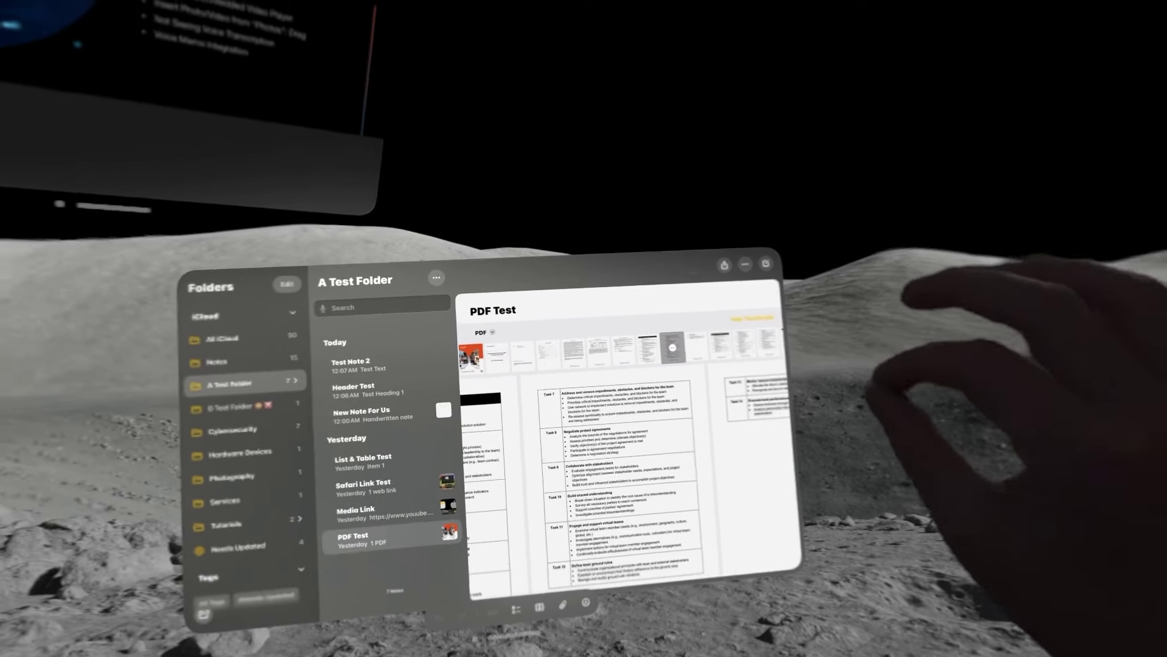
{"action": "left_click", "coordinate": [471, 358]}
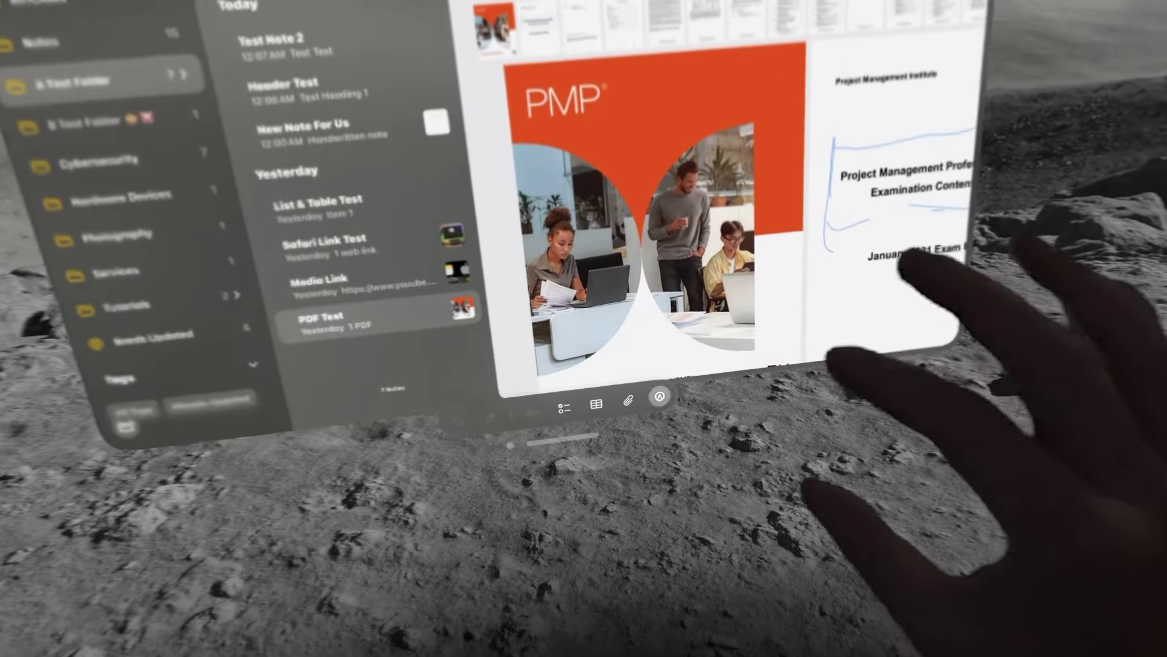
{"action": "left_click", "coordinate": [659, 396]}
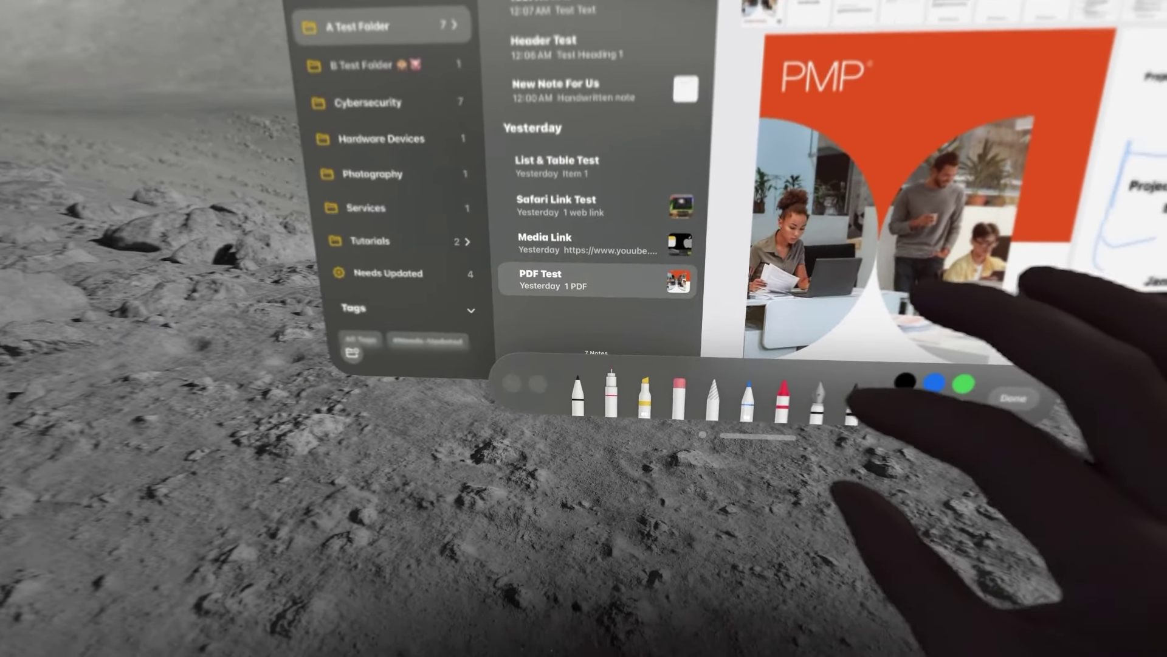
{"action": "left_click", "coordinate": [631, 419]}
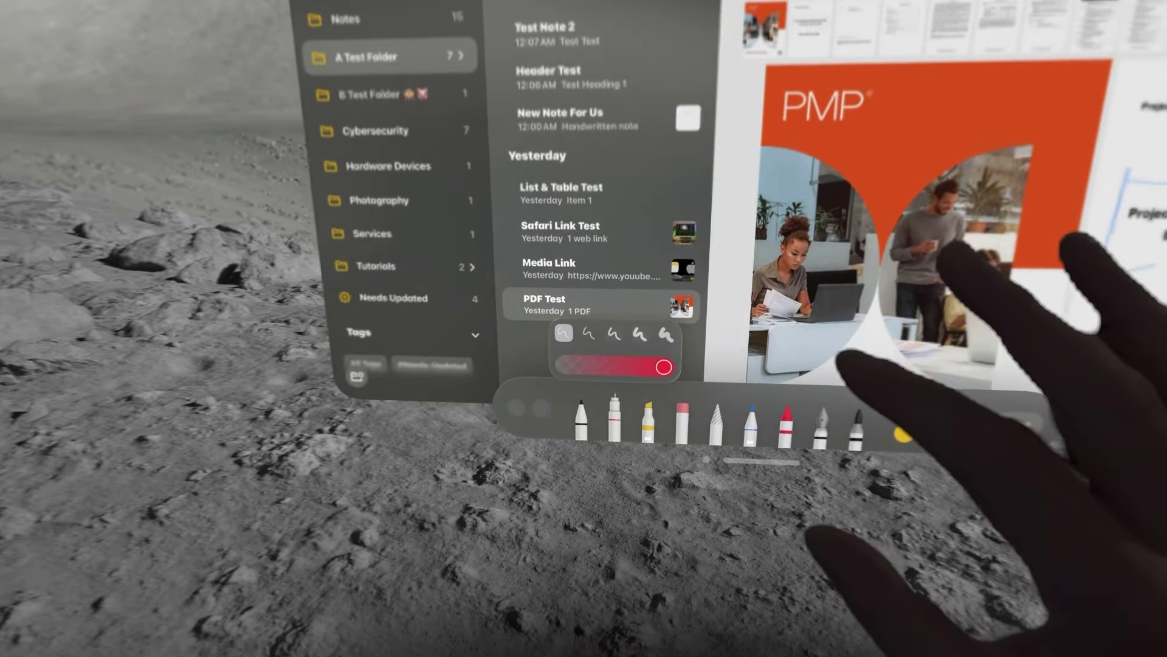
{"action": "left_click", "coordinate": [631, 418]}
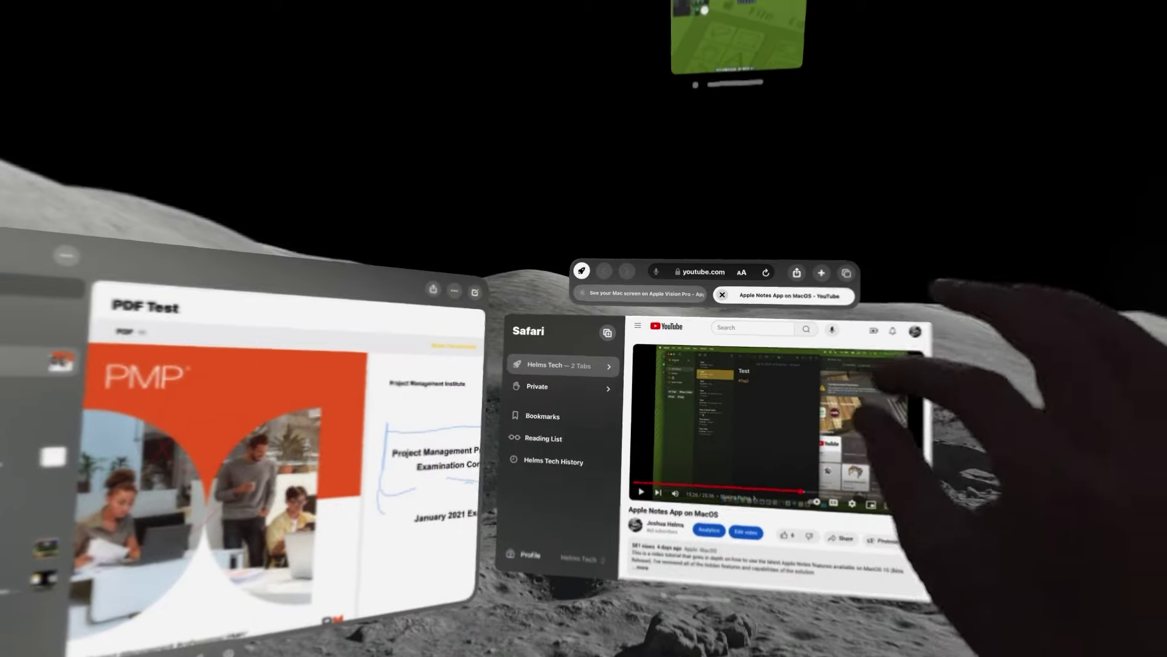
Save the 'See your Mac screen on Apple Vision Pro' support page as a note in A Test Folder.
{"action": "left_click", "coordinate": [646, 294]}
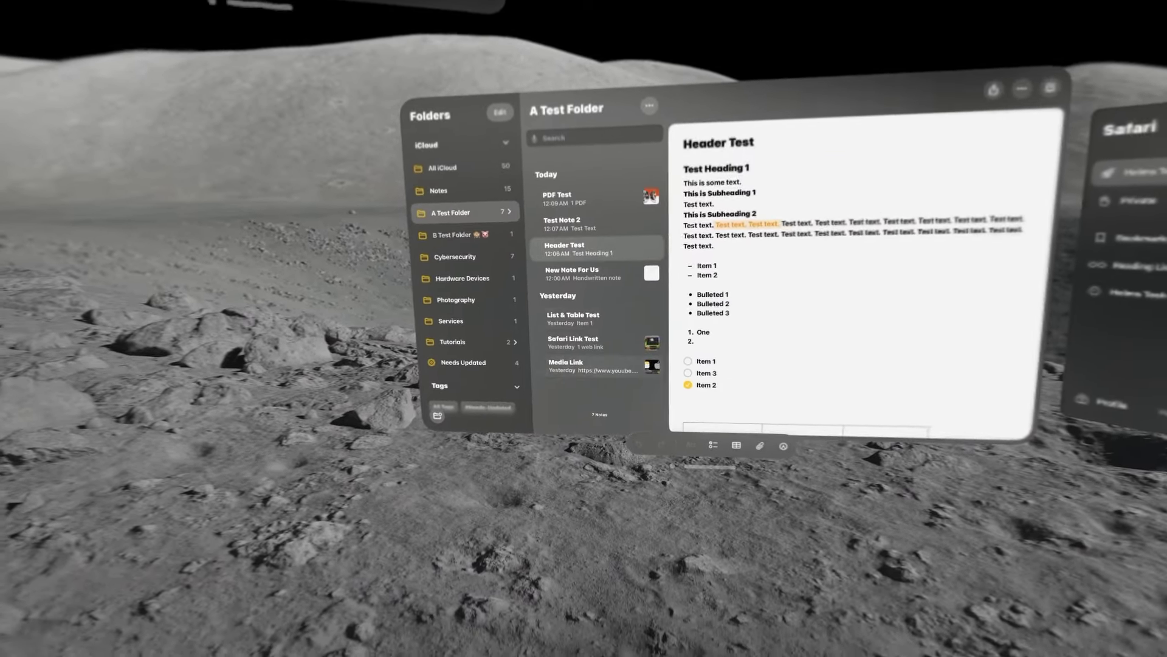
{"action": "left_click", "coordinate": [583, 414]}
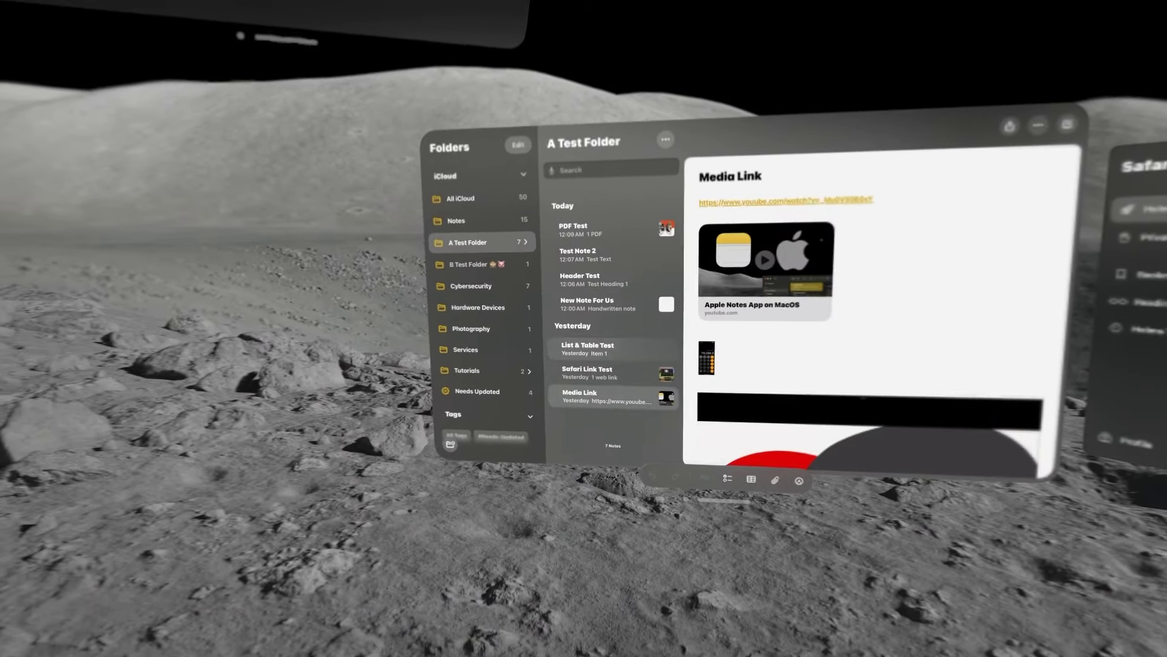
{"action": "left_click", "coordinate": [611, 348]}
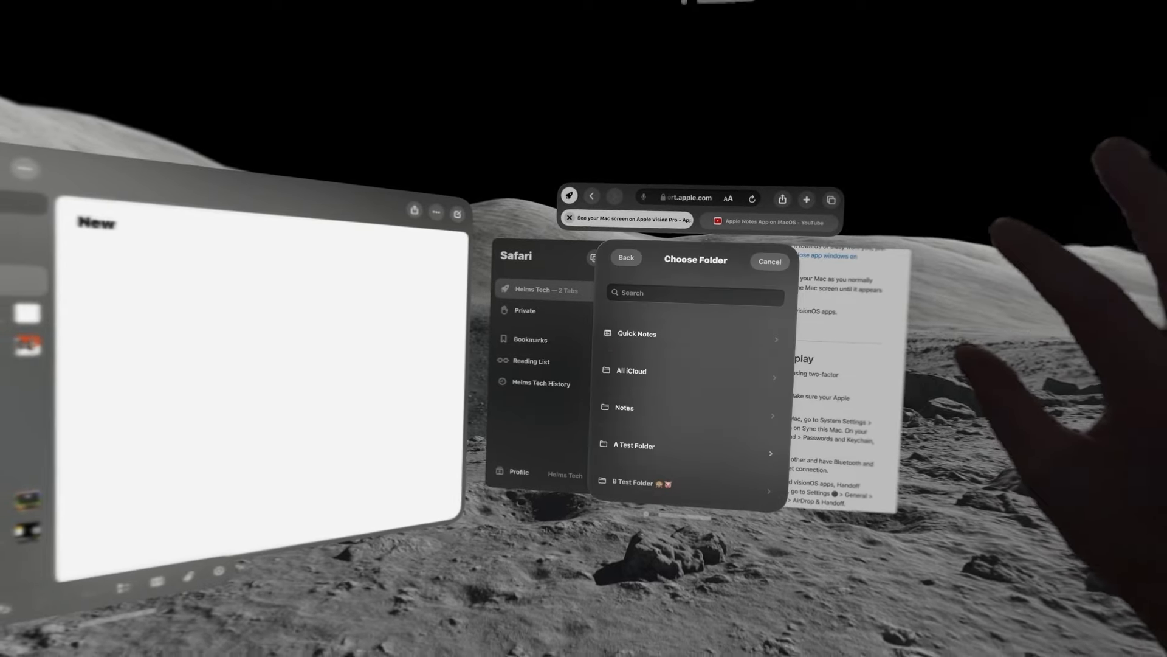
{"action": "scroll", "coordinate": [693, 444], "scroll_direction": "down", "scroll_amount": 1}
{"action": "scroll", "coordinate": [693, 389], "scroll_direction": "down", "scroll_amount": 2}
{"action": "scroll", "coordinate": [693, 389], "scroll_direction": "up", "scroll_amount": 1}
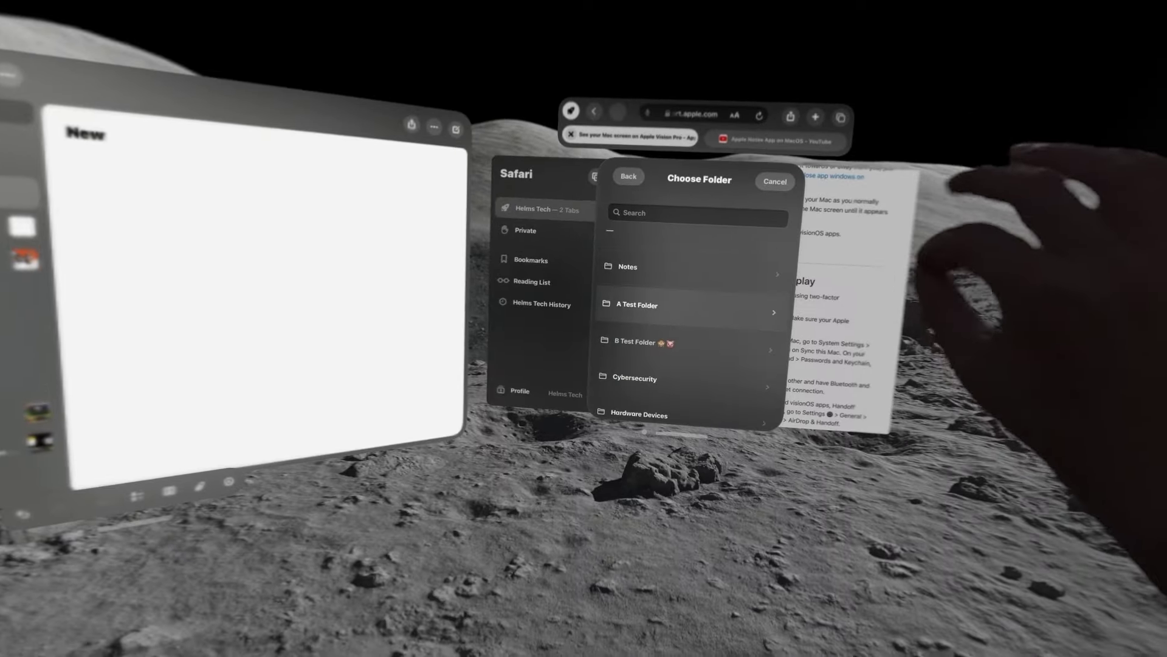
{"action": "left_click", "coordinate": [687, 307]}
{"action": "left_click", "coordinate": [672, 403]}
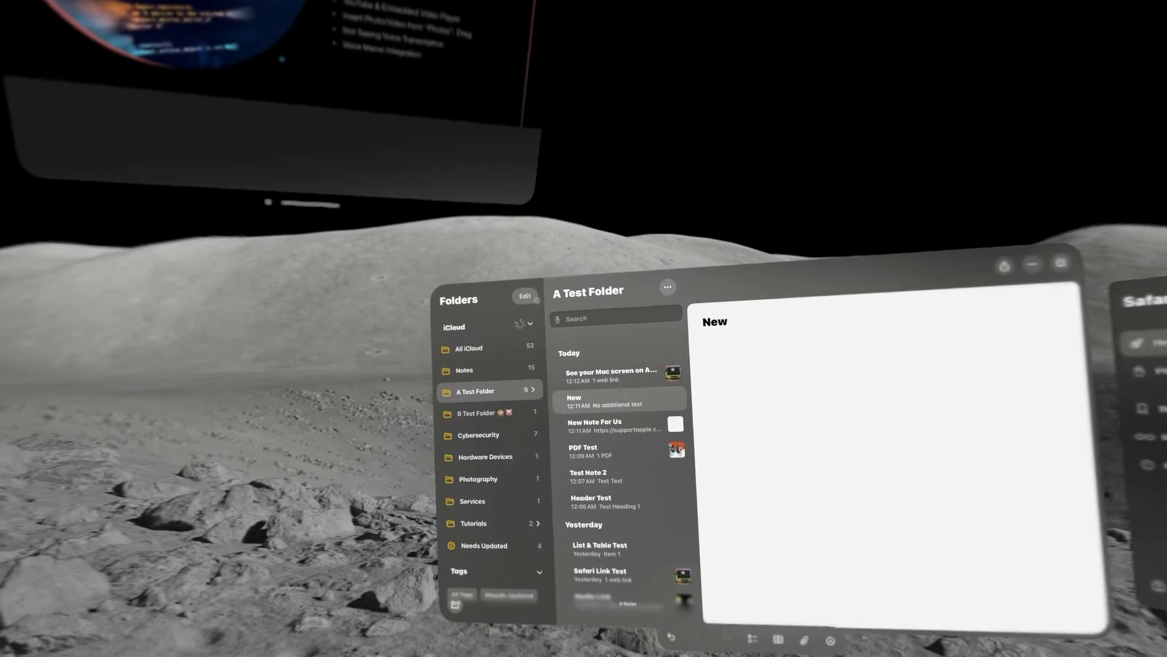
Open the newly saved 'See your Mac screen on Apple Vision Pro' web note.
{"action": "left_click", "coordinate": [553, 353]}
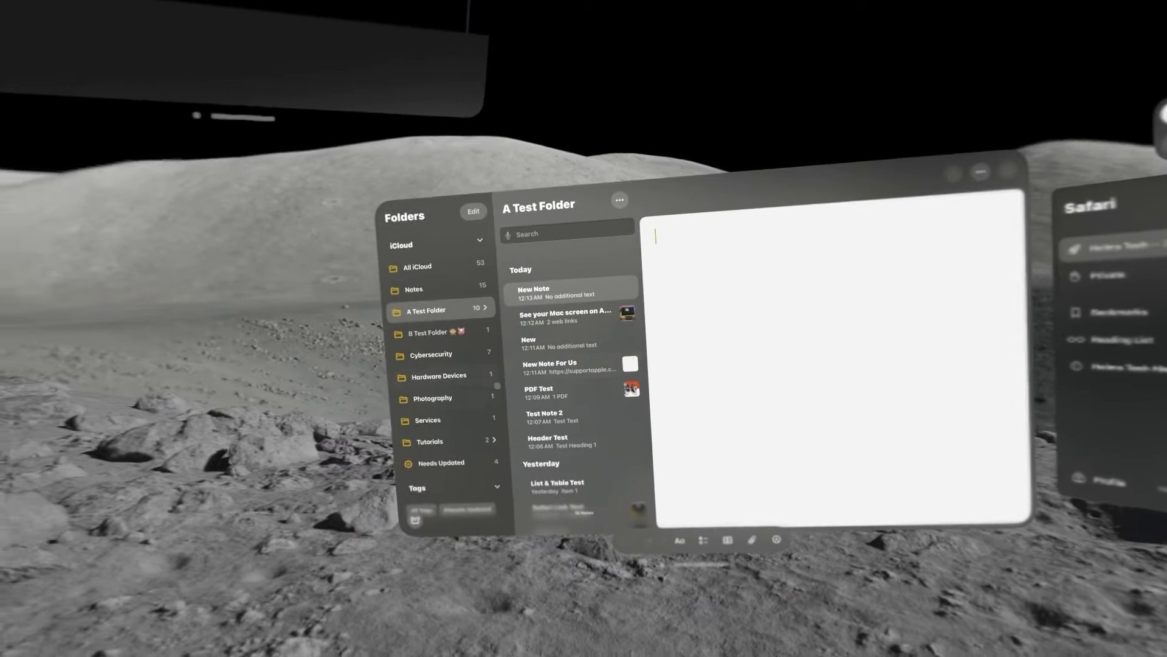
Title the new note 'Aa' and drag the headset-cable photo from Photos into it.
{"action": "type", "text": "Aa"}
{"action": "key", "text": "super+space"}
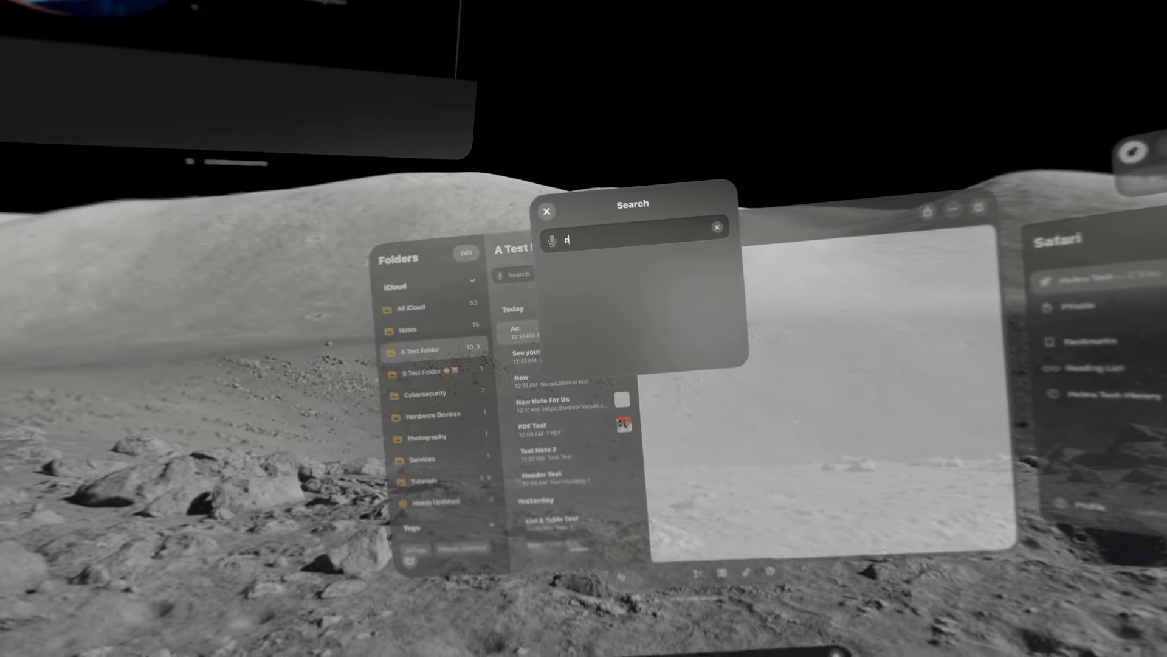
{"action": "key", "text": "Return"}
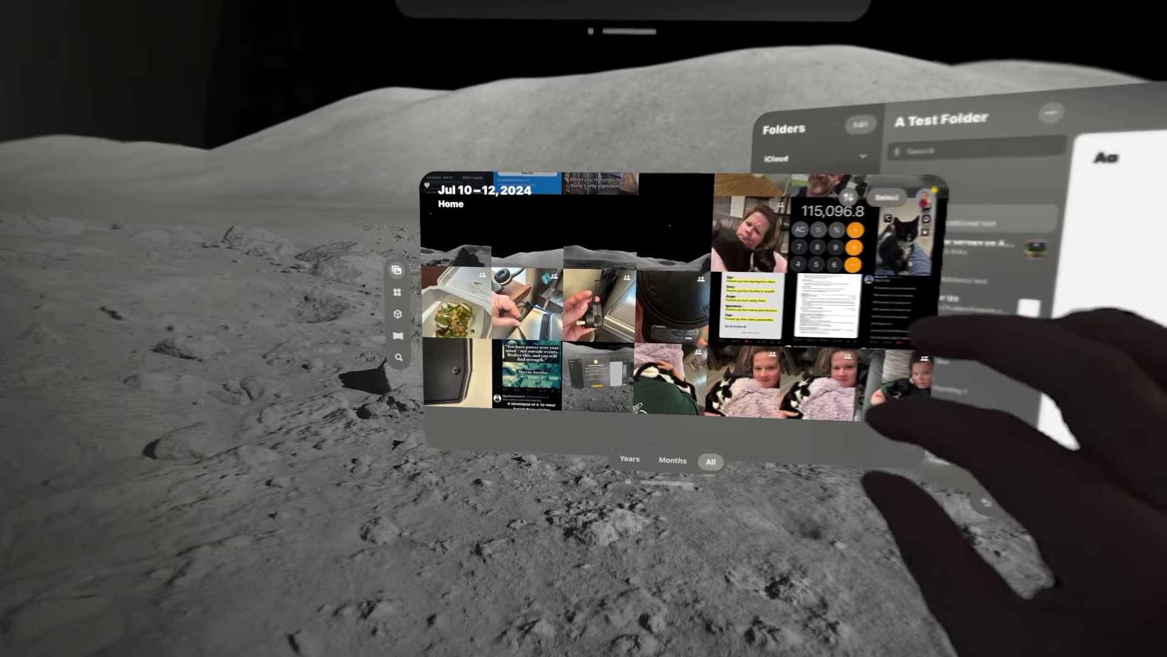
{"action": "left_click_drag", "start_coordinate": [527, 304], "coordinate": [292, 585]}
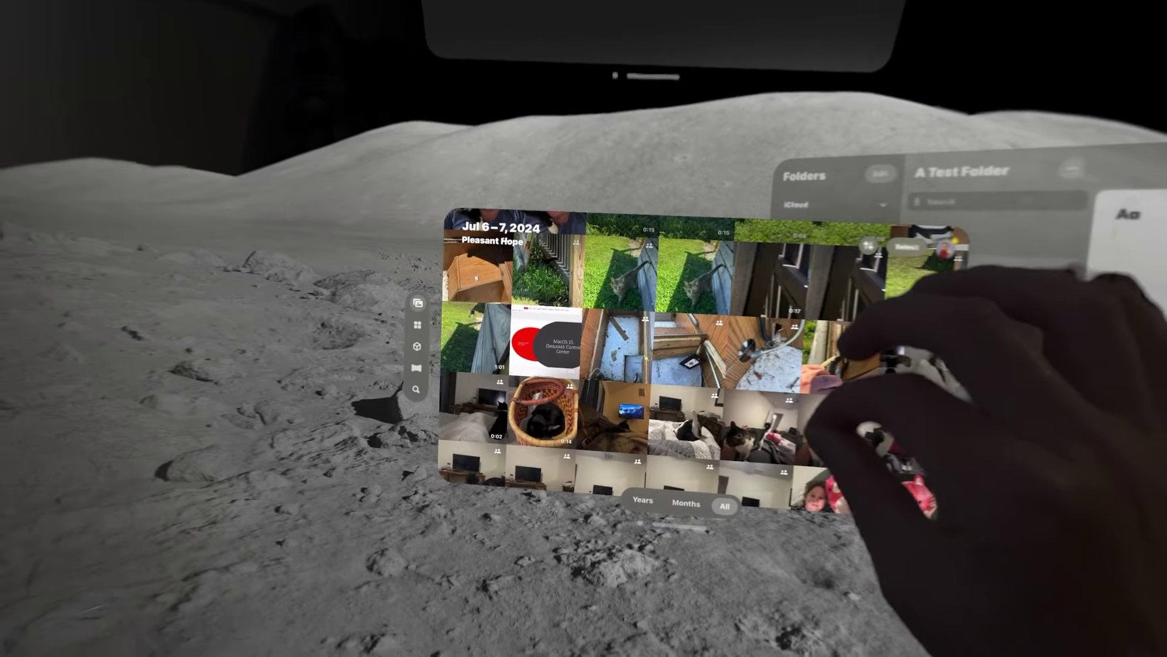
Drag the MacOS 15 (Sequoia): Control Center video into the Aa note and close Photos.
{"action": "right_click", "coordinate": [536, 358]}
{"action": "left_click_drag", "start_coordinate": [692, 448], "coordinate": [516, 447]}
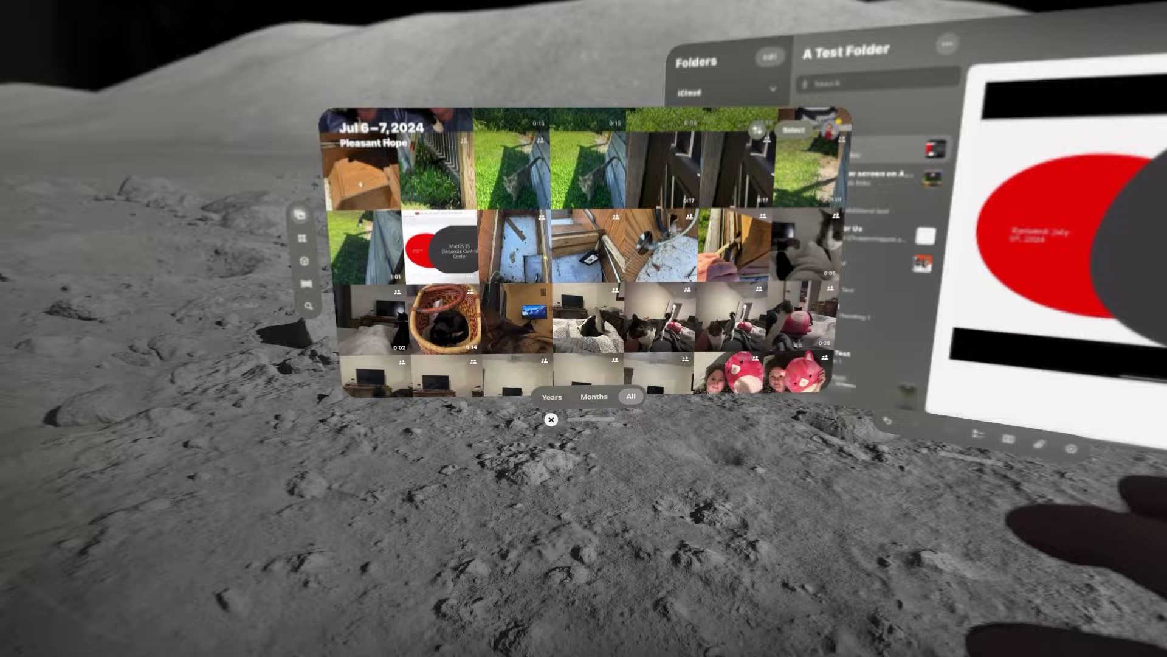
{"action": "left_click", "coordinate": [550, 419]}
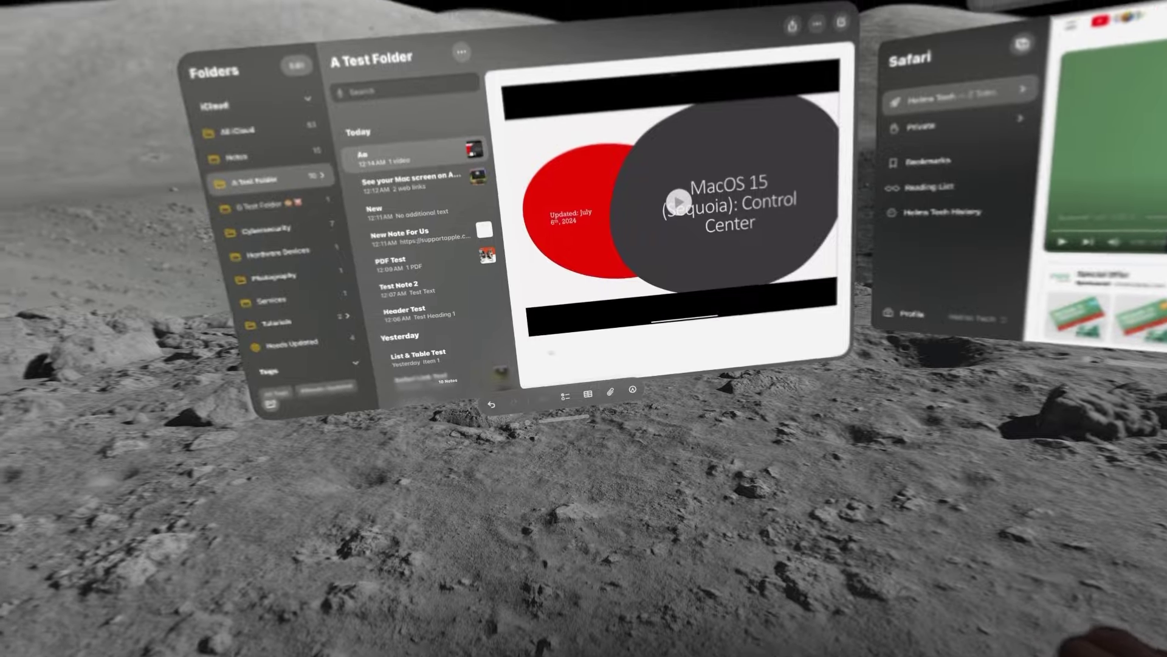
Delete the video attachment from the Aa note.
{"action": "left_click", "coordinate": [551, 353]}
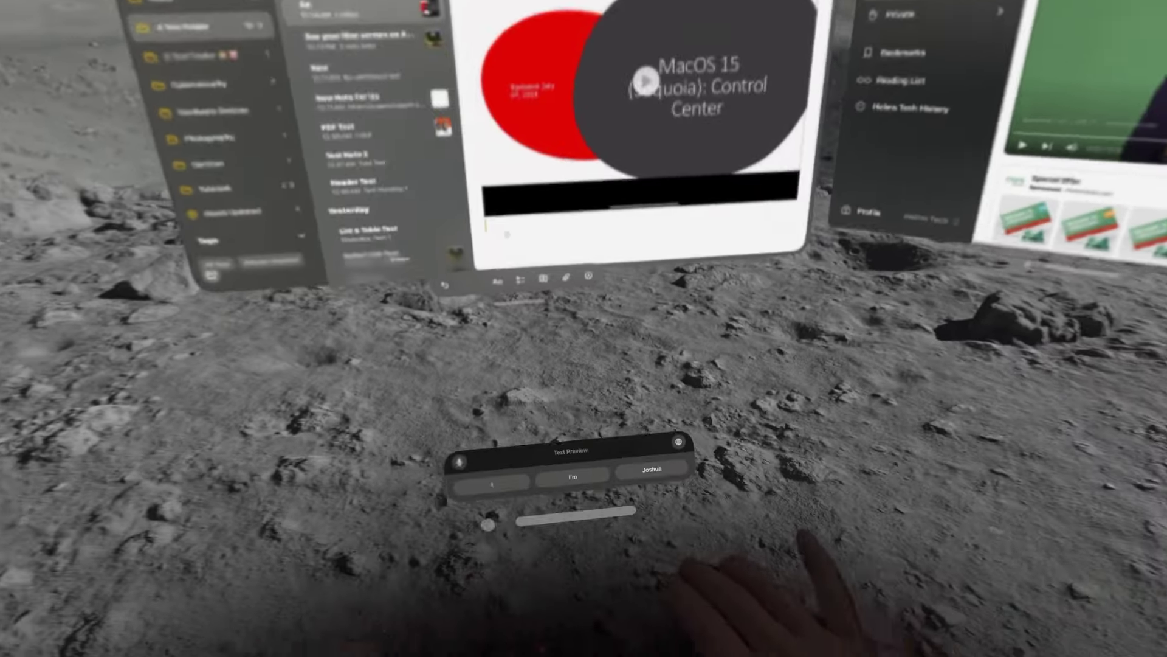
{"action": "key", "text": "BackSpace"}
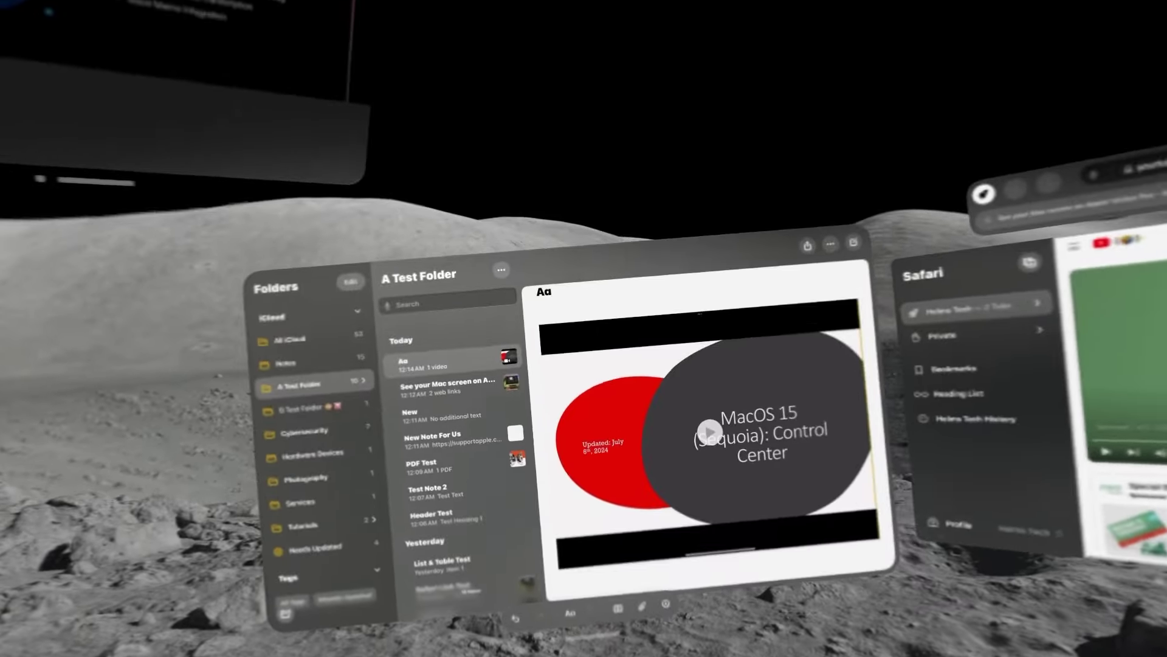
{"action": "key", "text": "BackSpace"}
{"action": "key", "text": "BackSpace"}
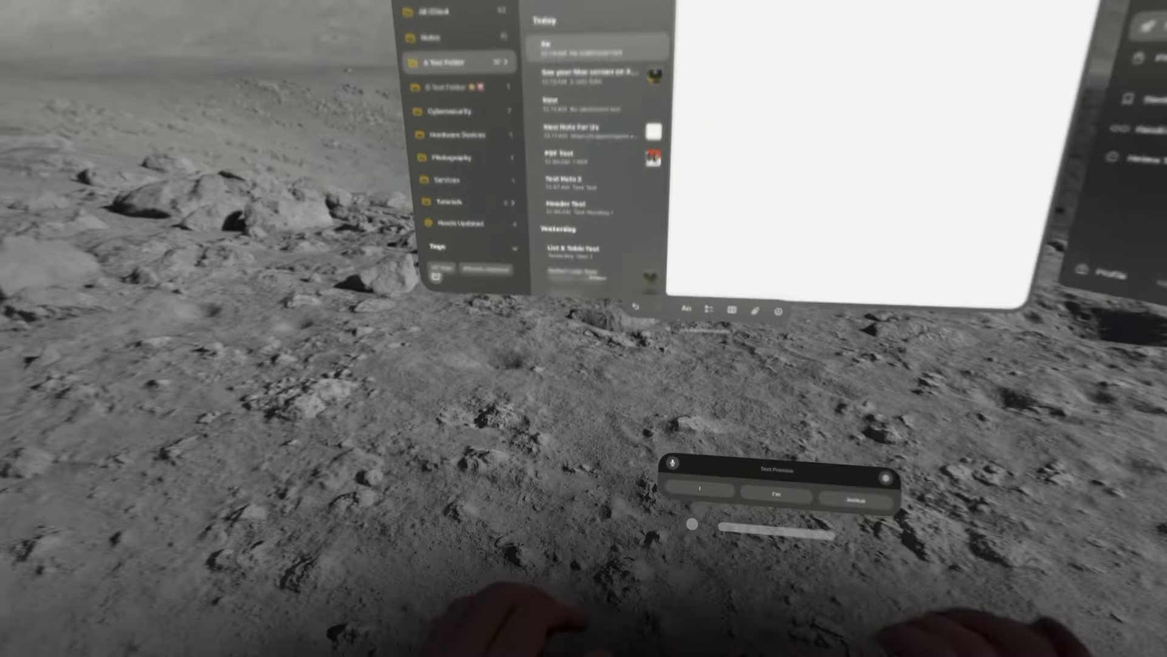
Launch Voice Memos from system search.
{"action": "key", "text": "super+space"}
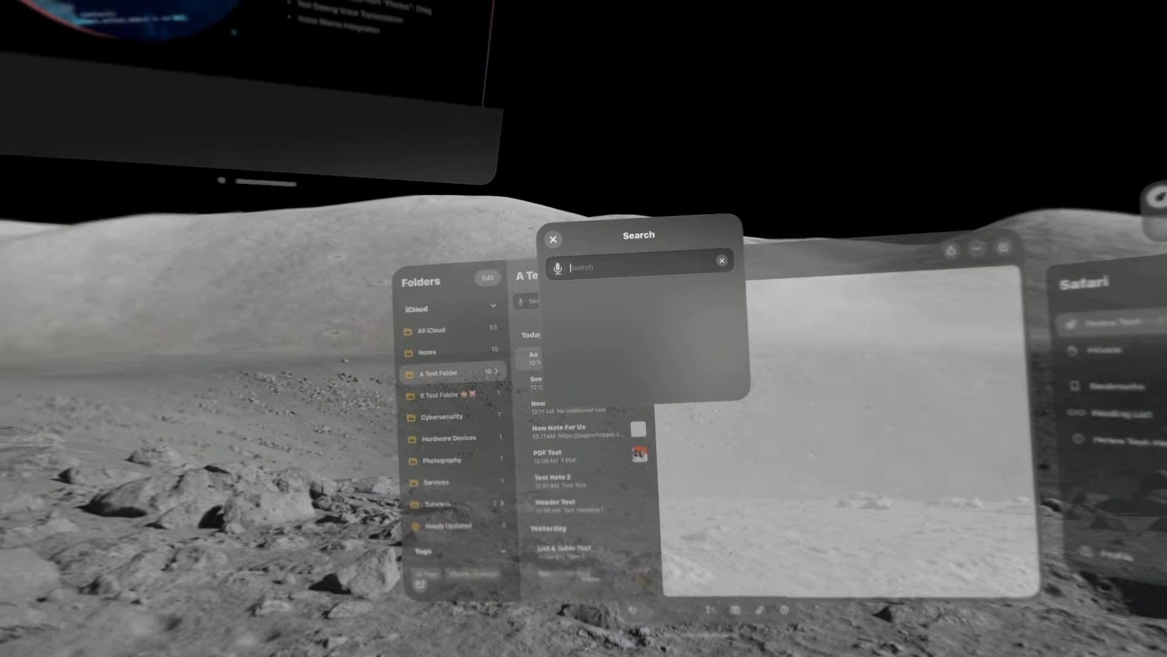
{"action": "type", "text": "voice Memos"}
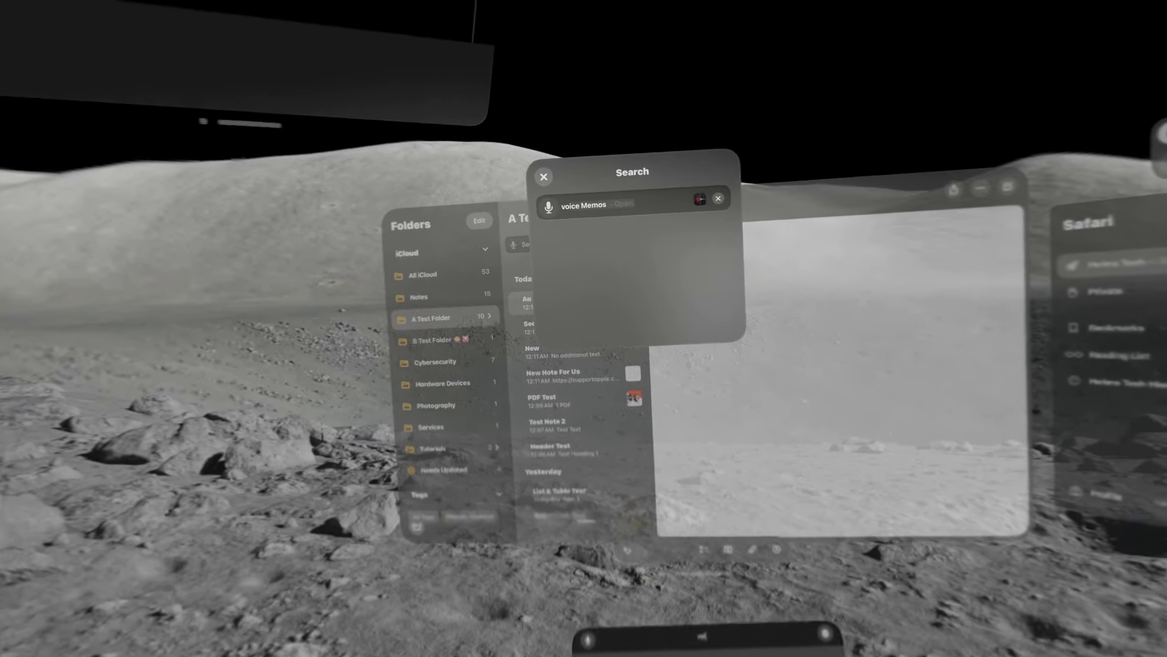
{"action": "key", "text": "Return"}
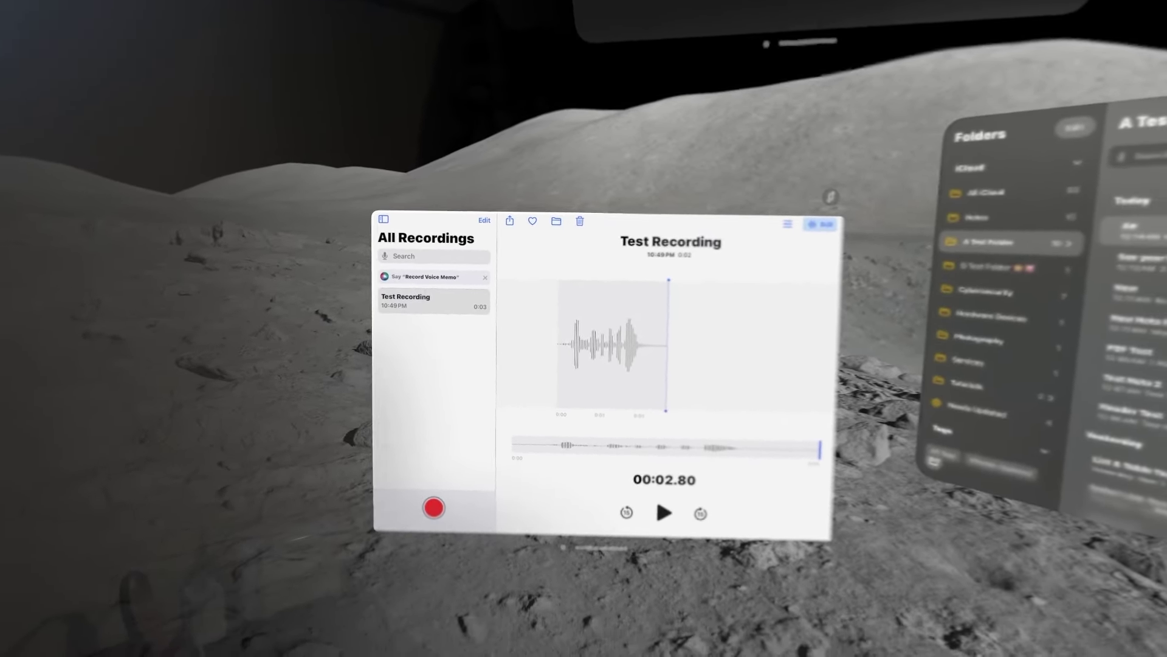
Drag the 0:03 Test Recording into the Aa note and close Voice Memos.
{"action": "left_click_drag", "start_coordinate": [433, 299], "coordinate": [656, 313]}
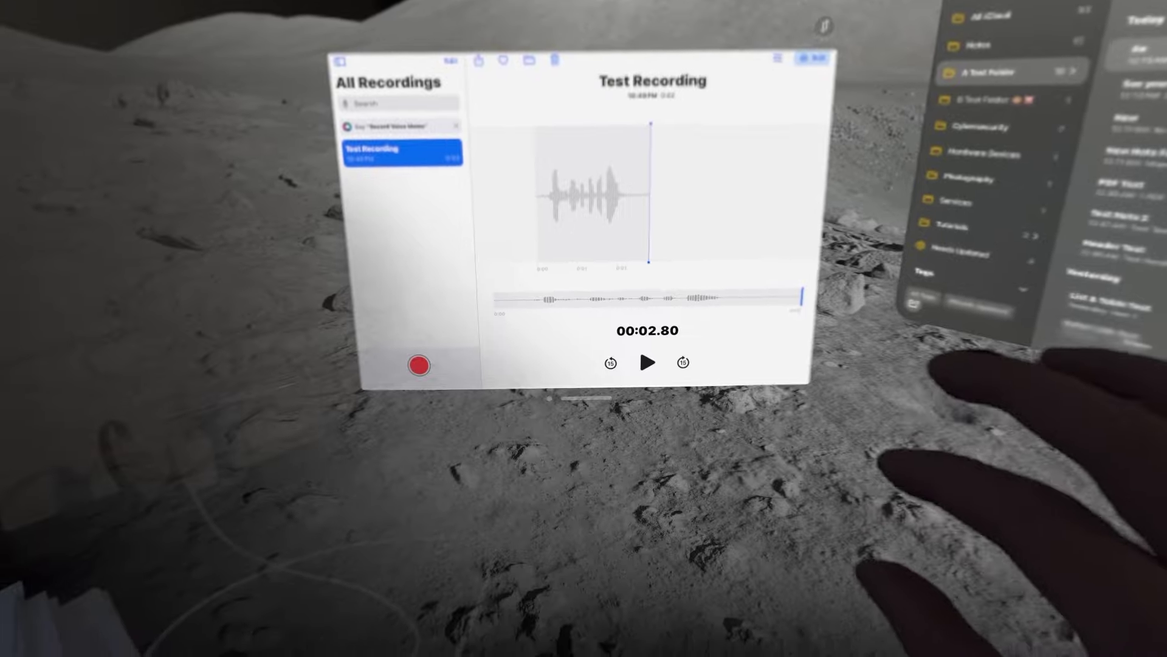
{"action": "left_click", "coordinate": [462, 525]}
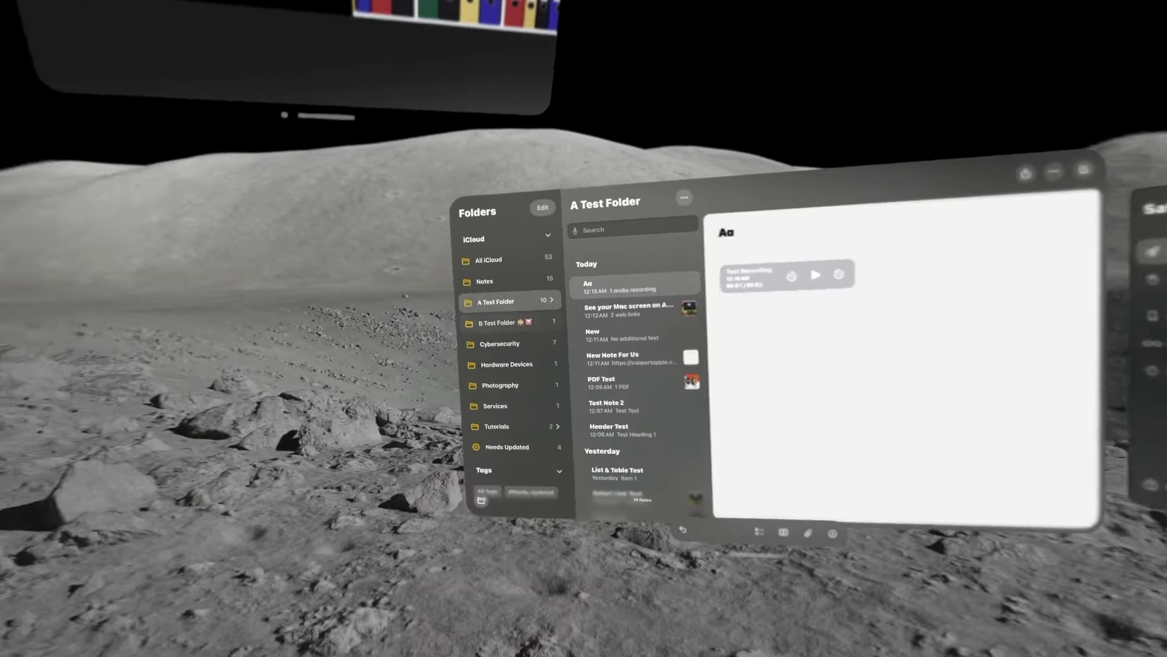
Expand A Test Folder in the sidebar to reveal A Test Subfolder.
{"action": "scroll", "coordinate": [562, 389], "scroll_direction": "down", "scroll_amount": 2}
{"action": "scroll", "coordinate": [562, 389], "scroll_direction": "up", "scroll_amount": 1}
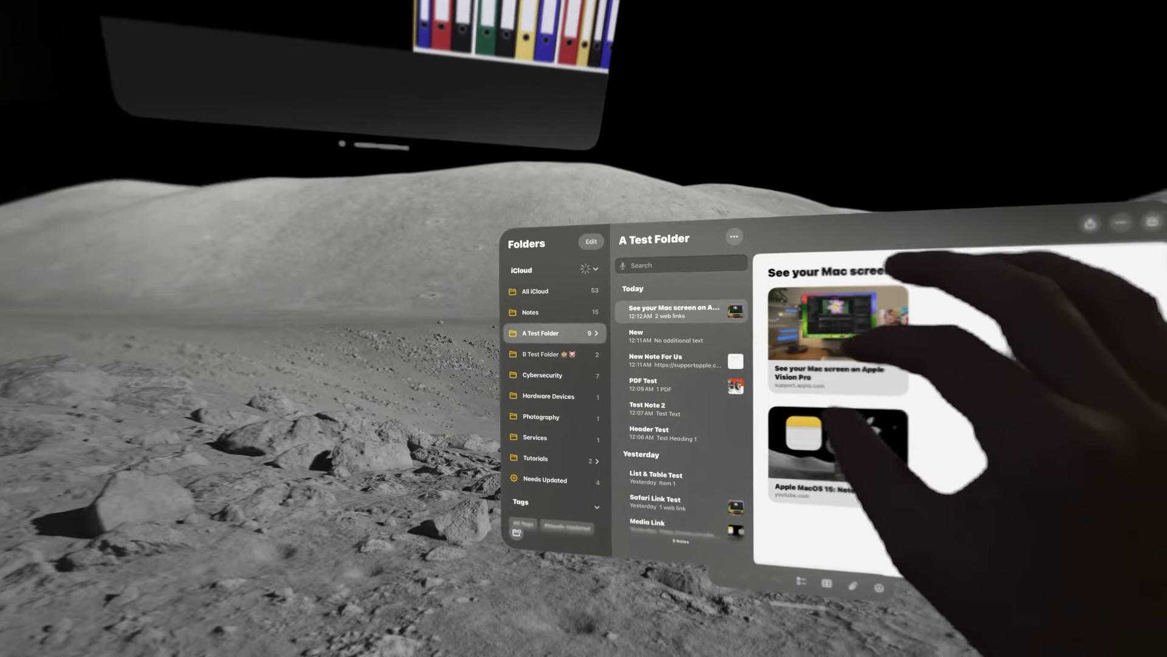
{"action": "left_click", "coordinate": [592, 332]}
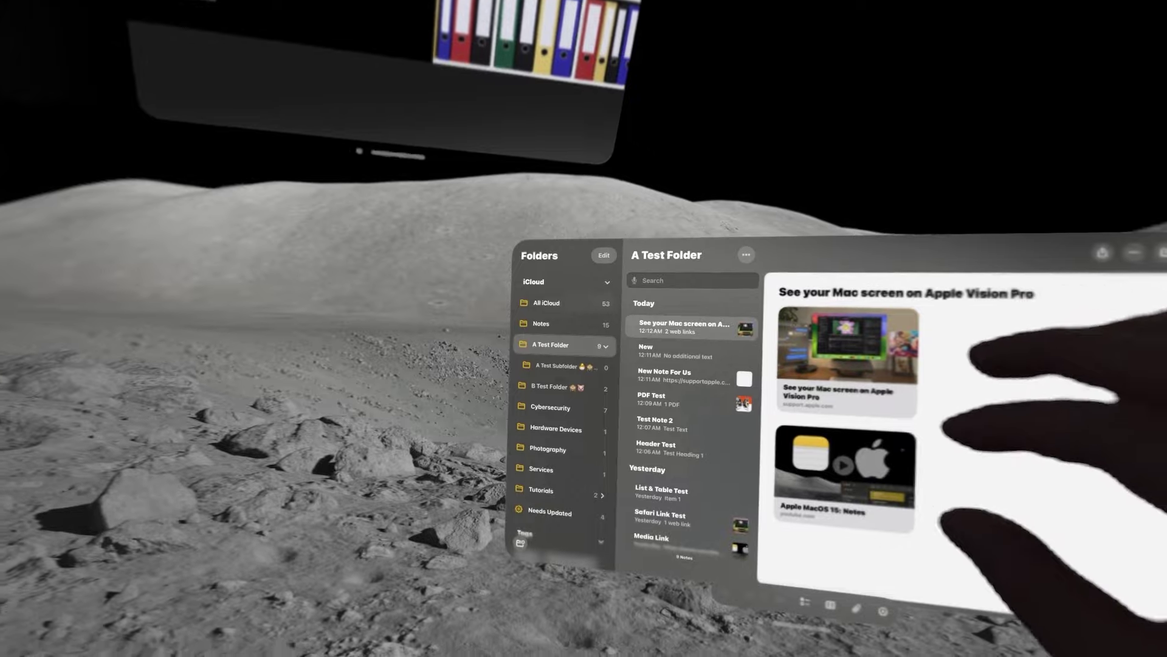
{"action": "scroll", "coordinate": [574, 398], "scroll_direction": "down", "scroll_amount": 2}
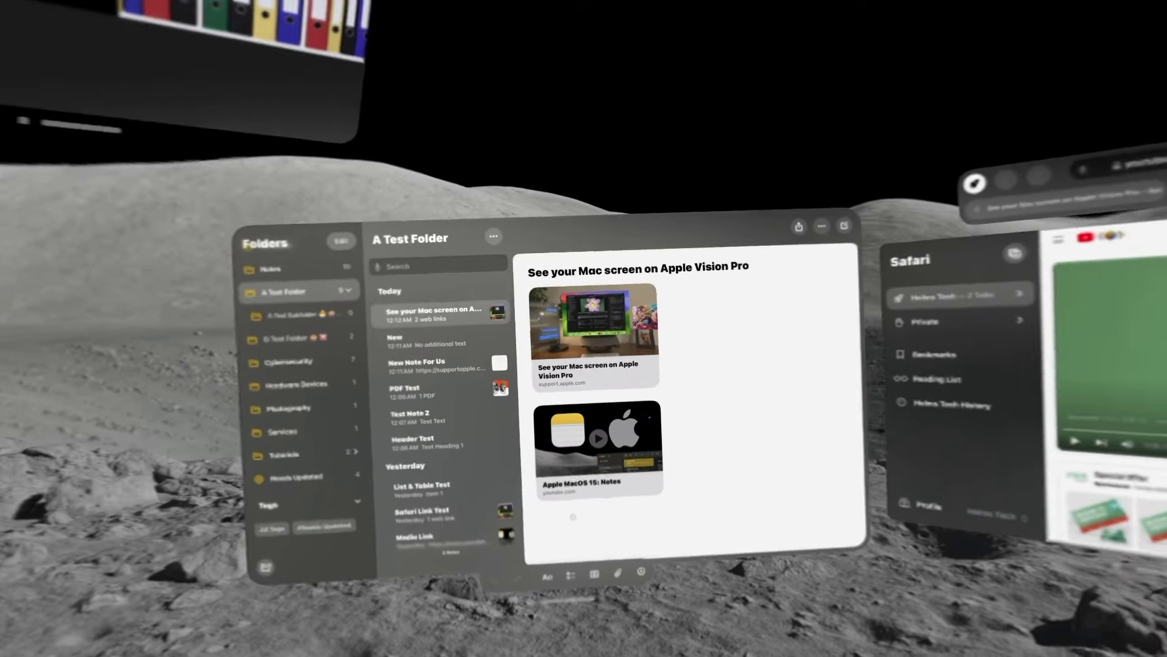
Type the tags #Videos #Photos on a new line below the second link card.
{"action": "left_click", "coordinate": [573, 517]}
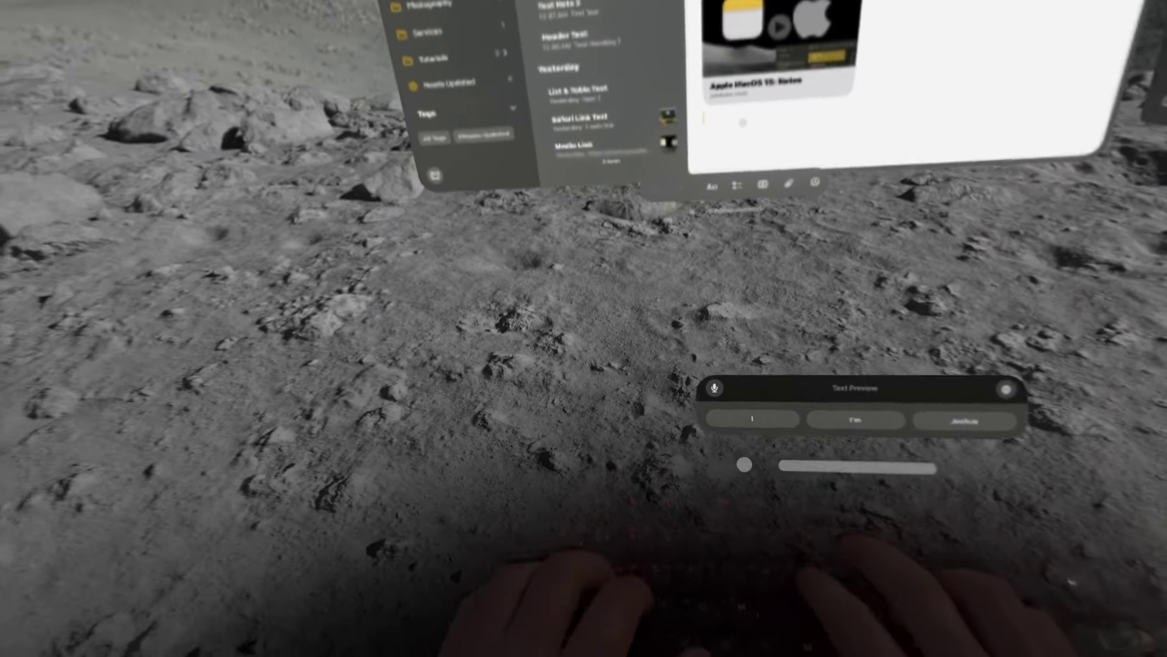
{"action": "type", "text": "#Videos"}
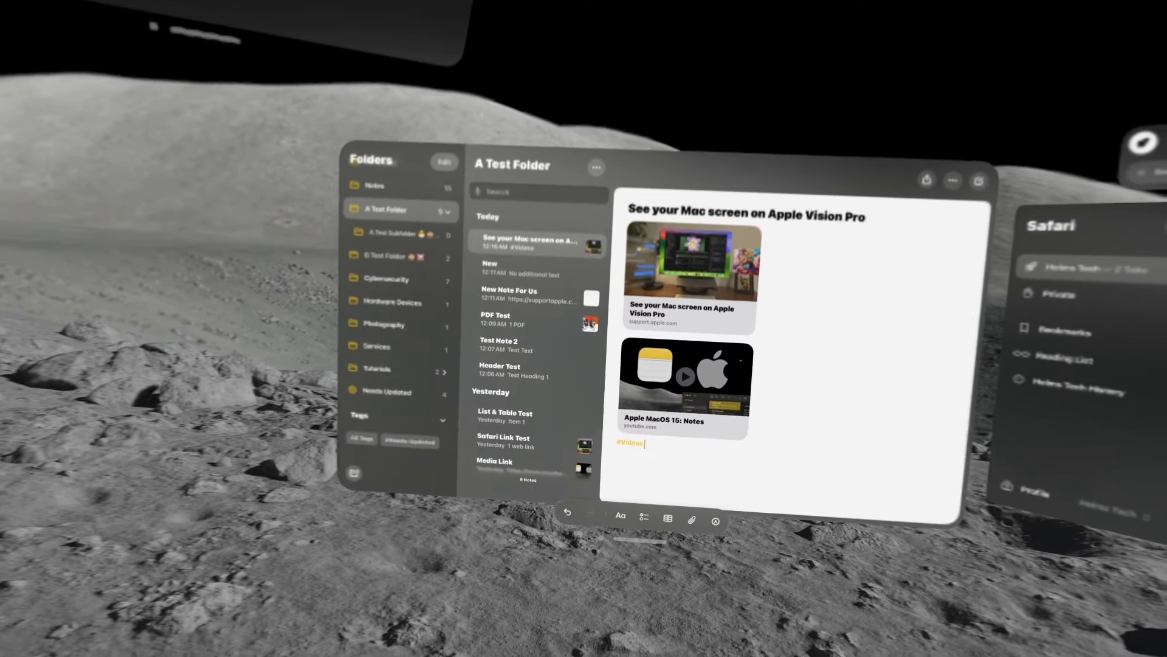
{"action": "type", "text": " #"}
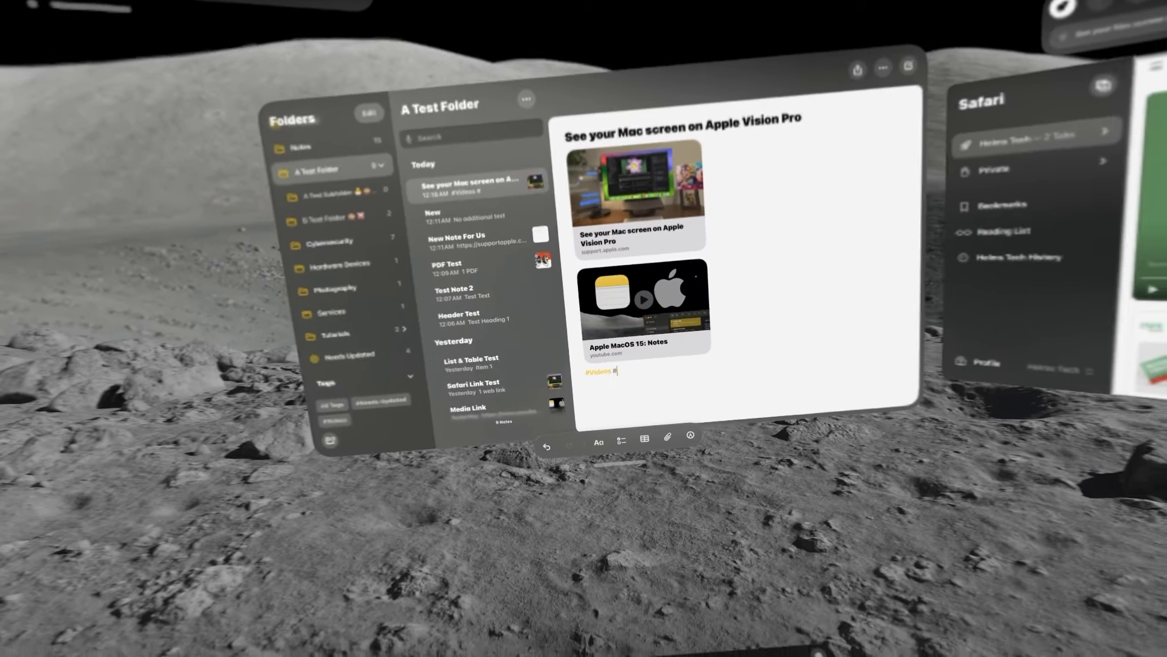
{"action": "type", "text": "Photos"}
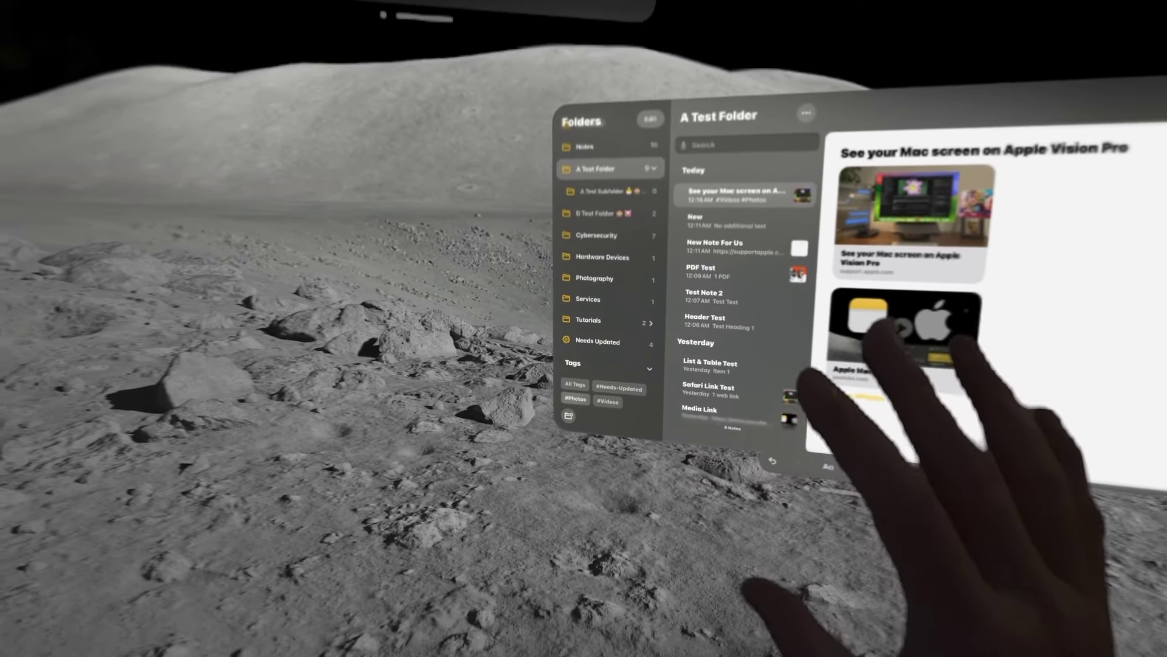
Filter notes by #Photos, then exclude that tag, return to All iCloud and open the Aa note.
{"action": "left_click", "coordinate": [574, 399]}
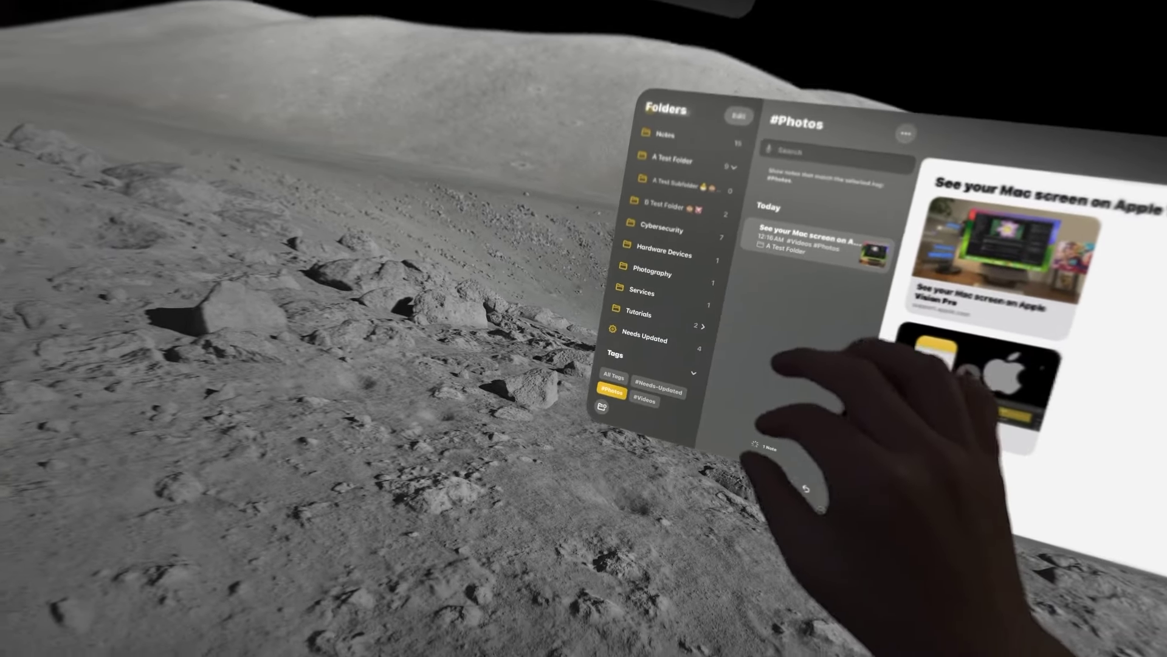
{"action": "left_click", "coordinate": [469, 385]}
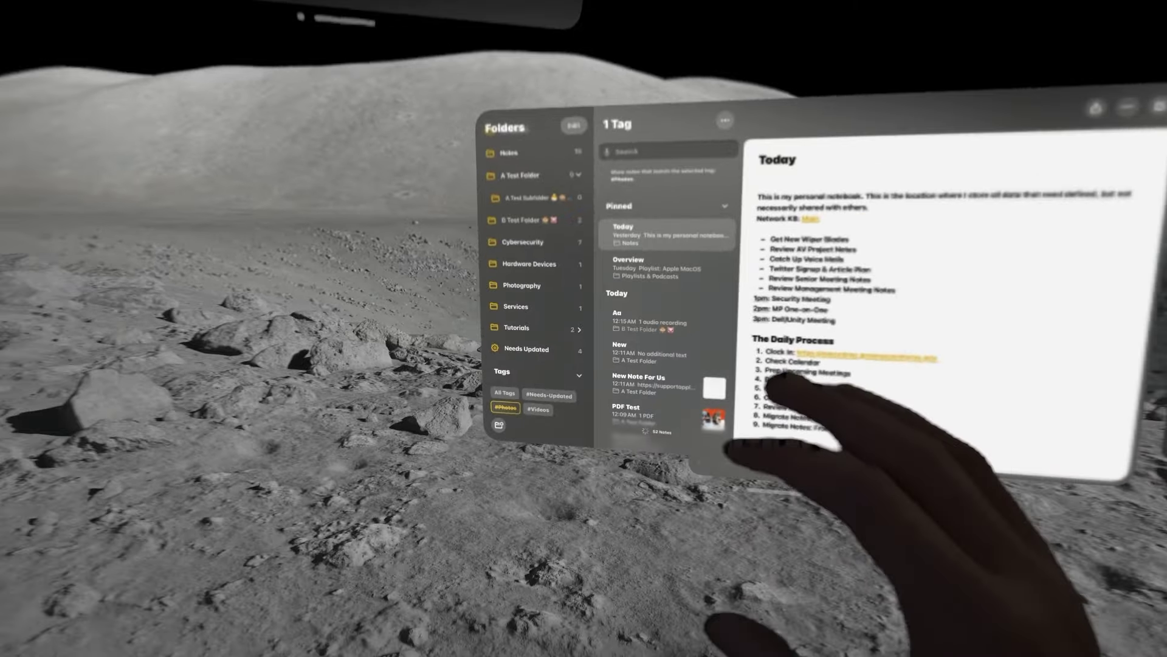
{"action": "left_click", "coordinate": [447, 494]}
{"action": "left_click", "coordinate": [577, 392]}
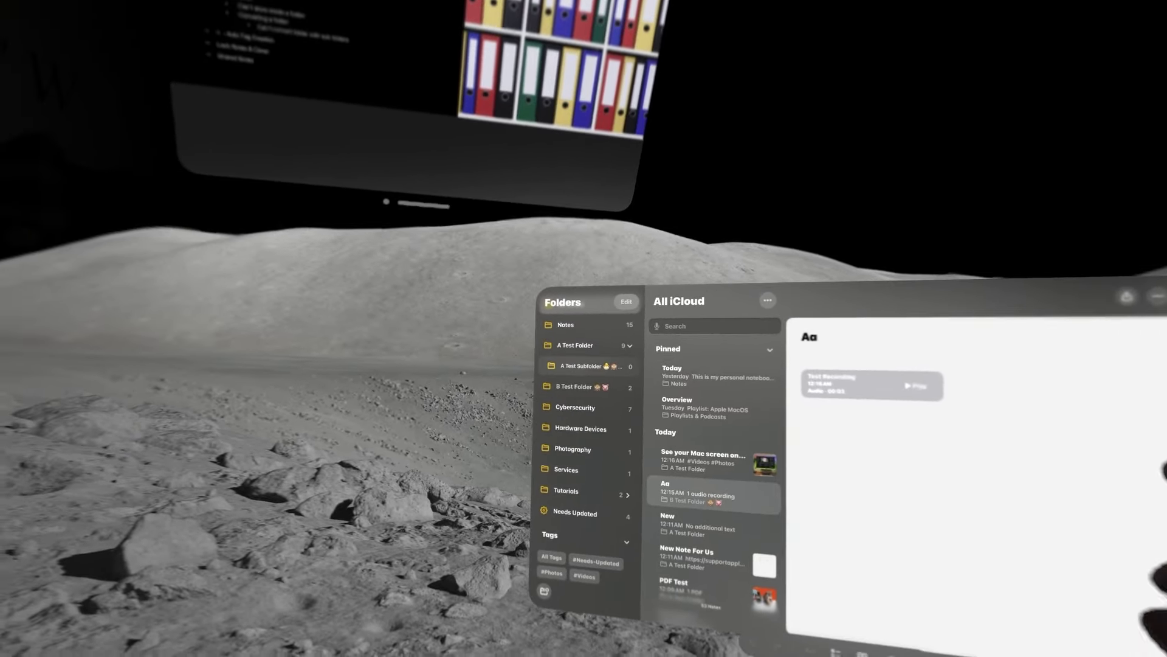
Show A Test Folder's notes and pin PDF Test to the top of the list.
{"action": "left_click", "coordinate": [564, 343]}
{"action": "left_click", "coordinate": [556, 323]}
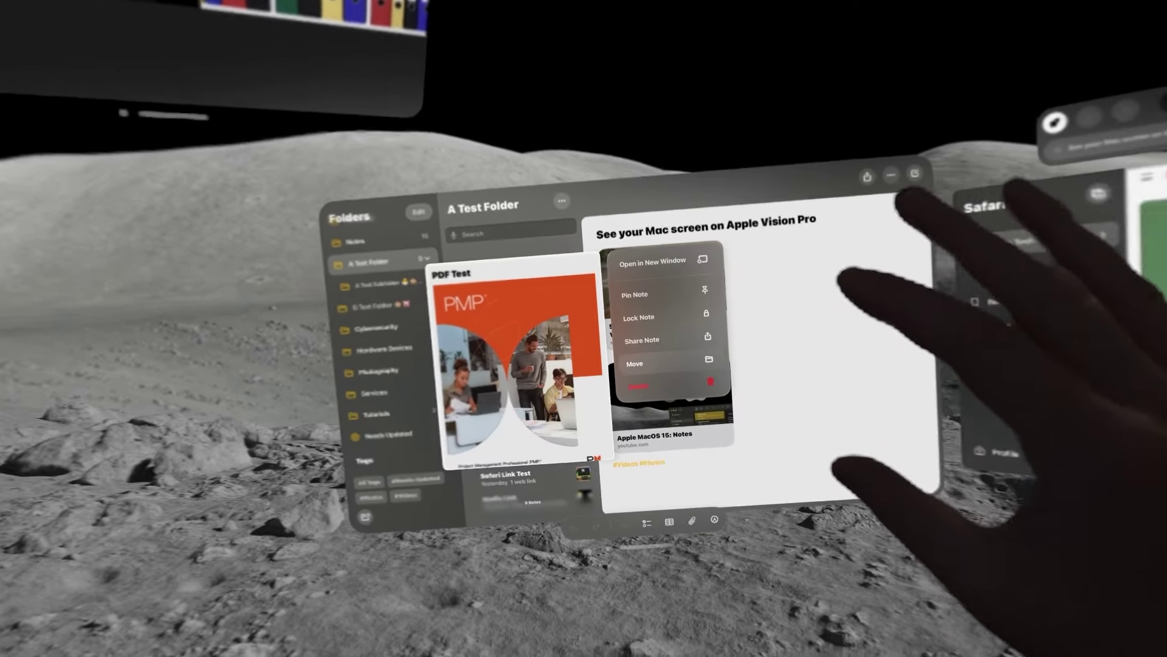
{"action": "left_click", "coordinate": [635, 294]}
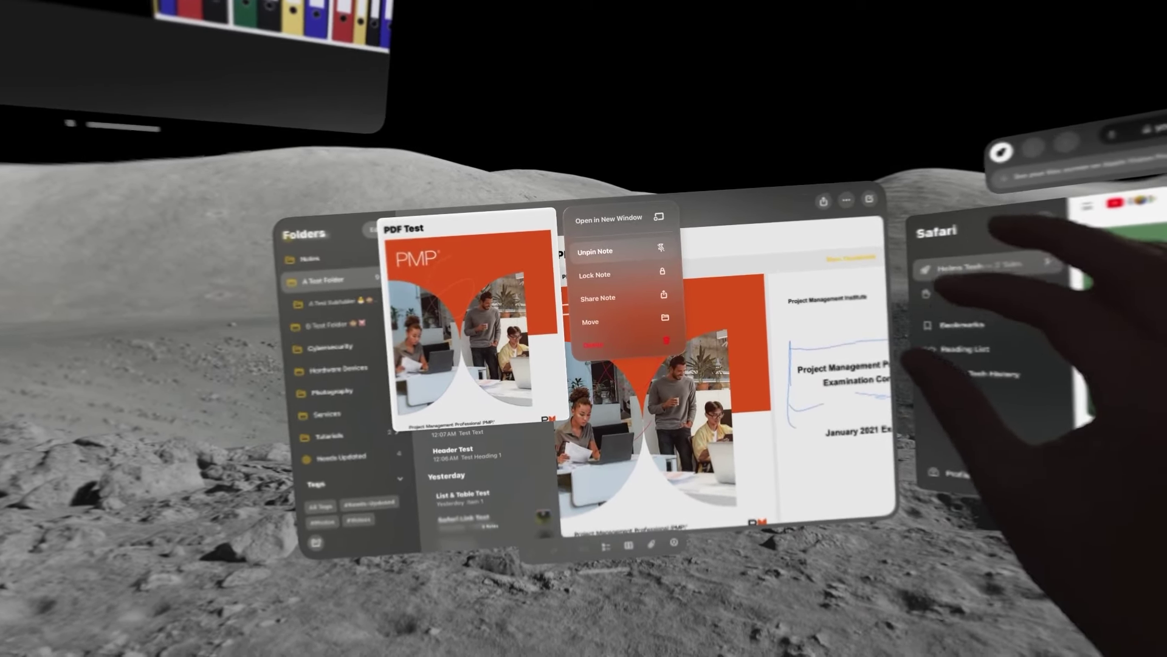
{"action": "left_click", "coordinate": [627, 278]}
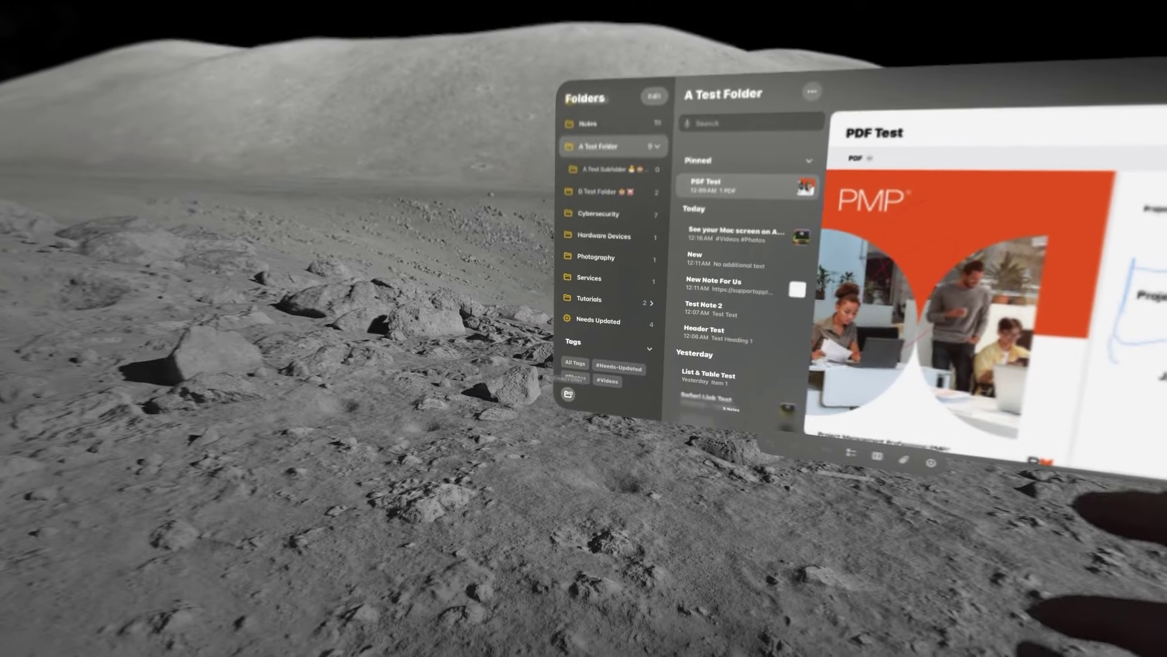
Create a Photos smart folder matching notes with All Selected Tags set to #Photos.
{"action": "left_click", "coordinate": [529, 466]}
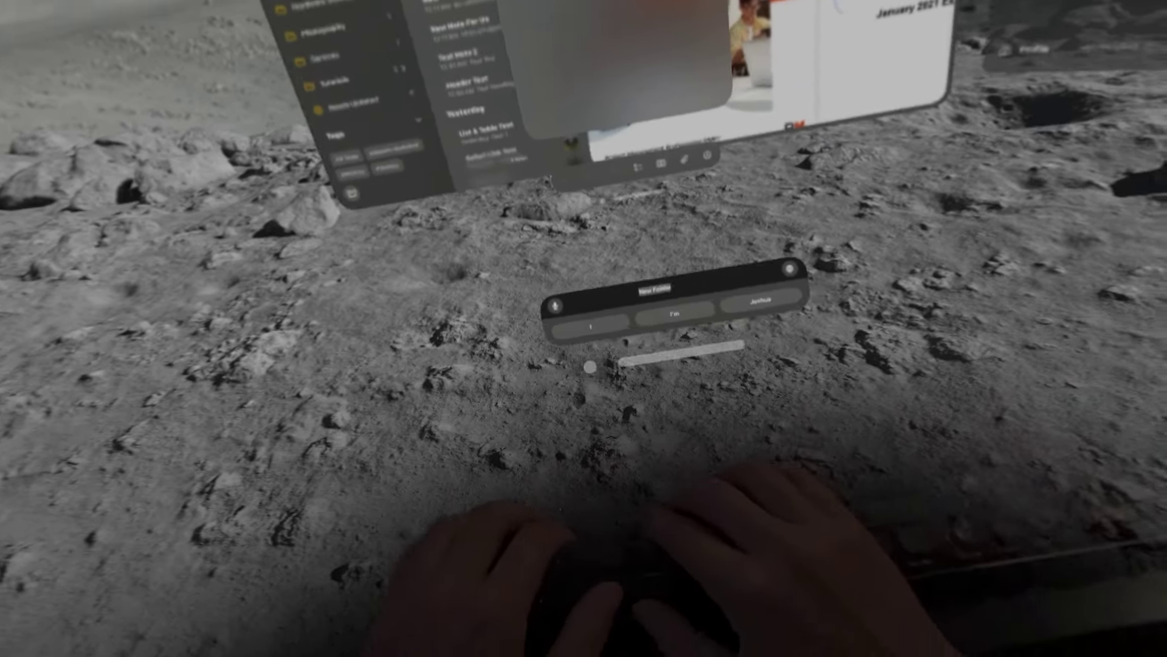
{"action": "type", "text": "Phot"}
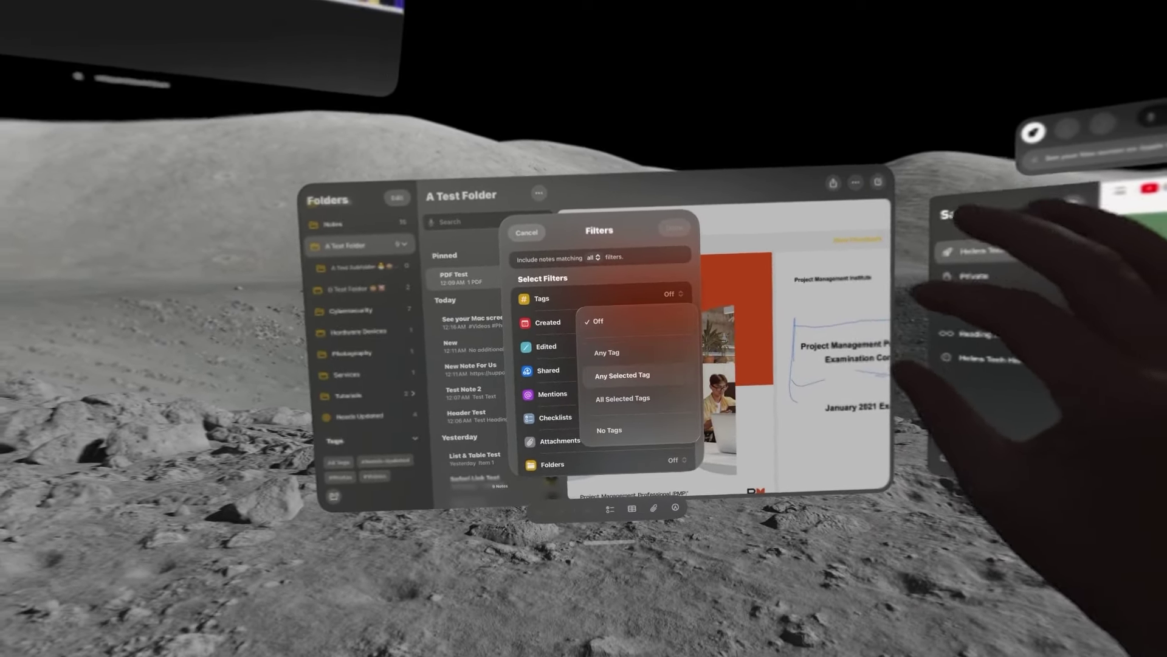
{"action": "left_click", "coordinate": [627, 384]}
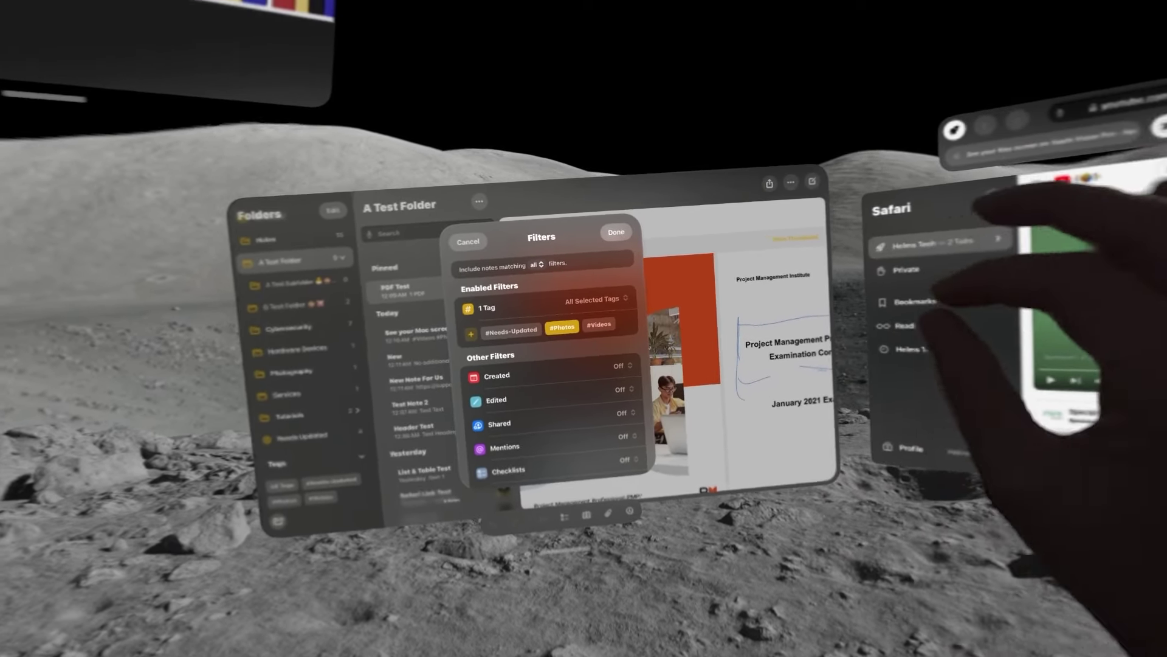
{"action": "left_click", "coordinate": [681, 202]}
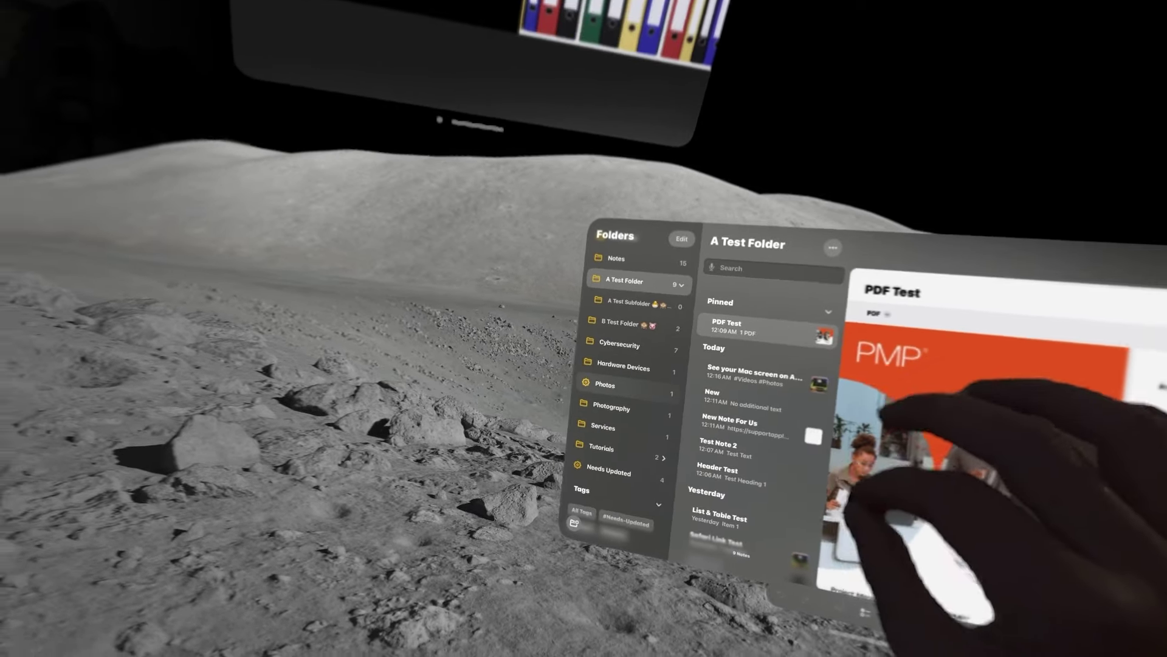
Open the Photos smart folder to see the Mac screen note tagged #Photos.
{"action": "left_click", "coordinate": [558, 327]}
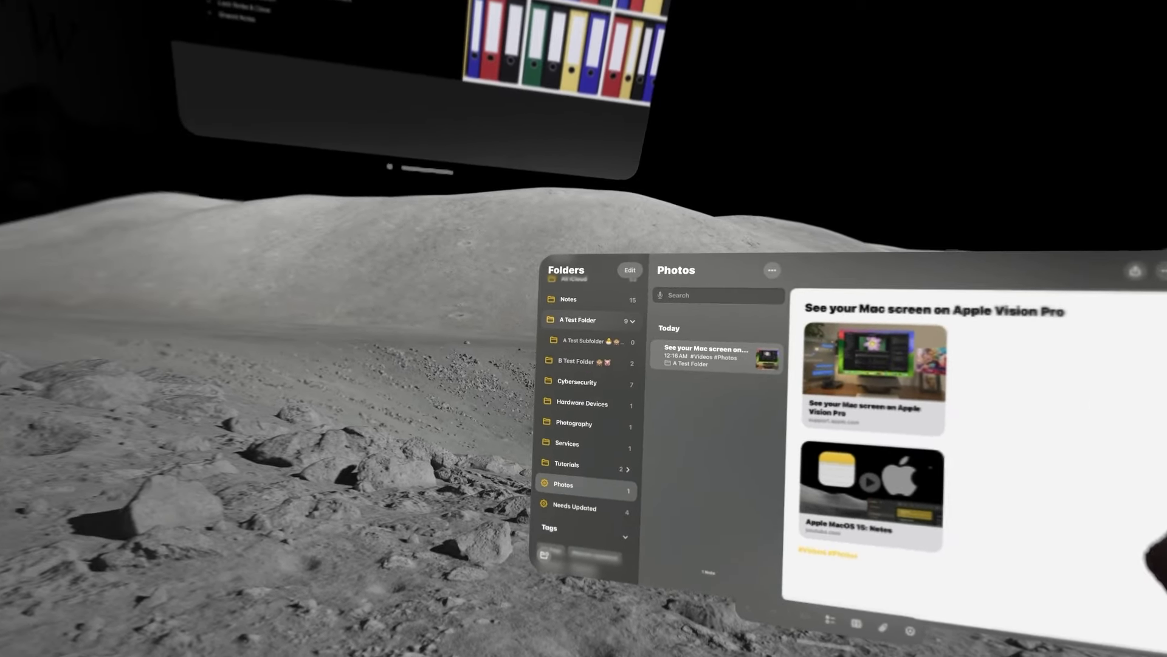
Return to A Test Folder and unpin the PDF Test note.
{"action": "left_click", "coordinate": [578, 320]}
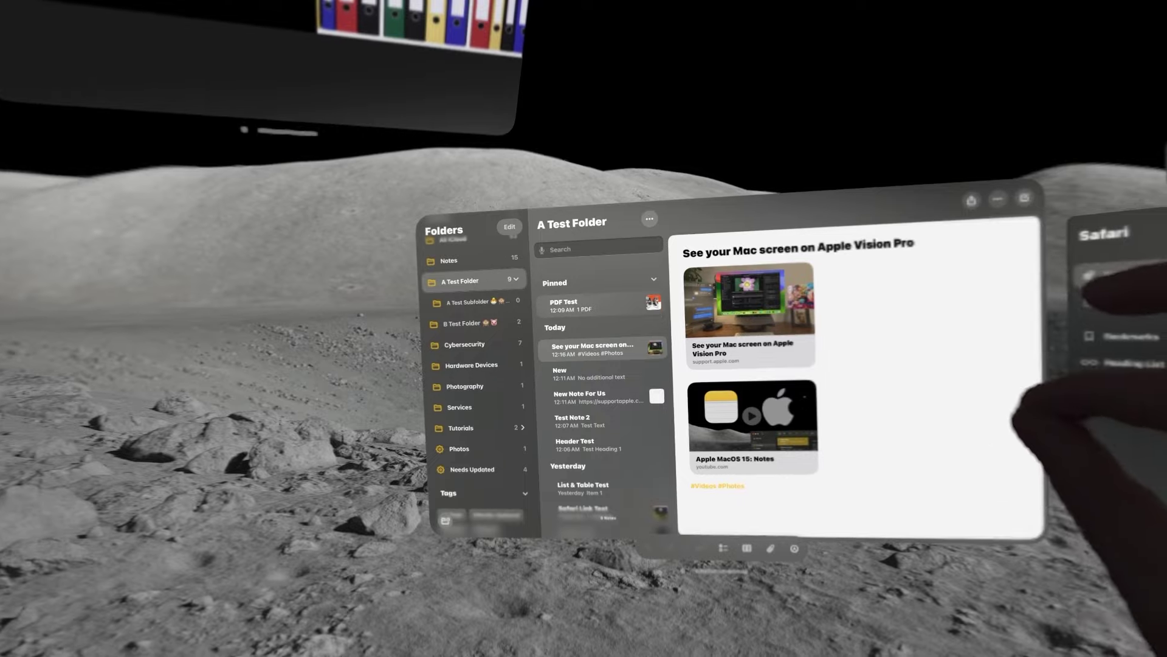
{"action": "right_click", "coordinate": [594, 305]}
{"action": "left_click", "coordinate": [732, 252]}
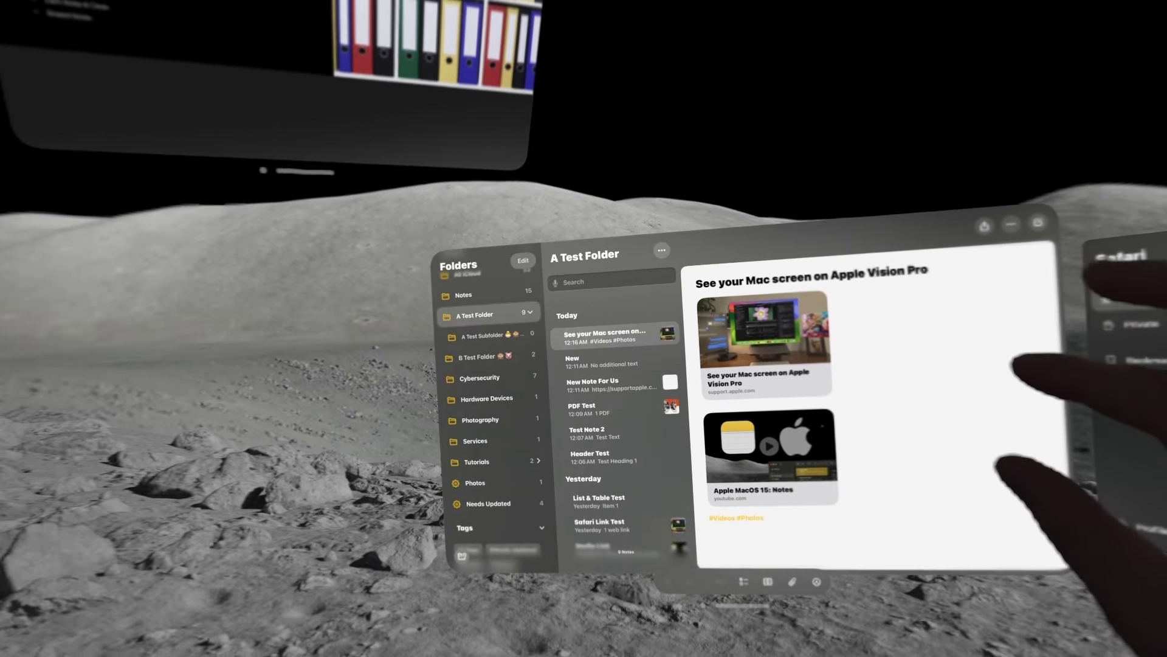
Attempt to lock the tagged Mac screen note and dismiss the can't-lock warning.
{"action": "right_click", "coordinate": [605, 335]}
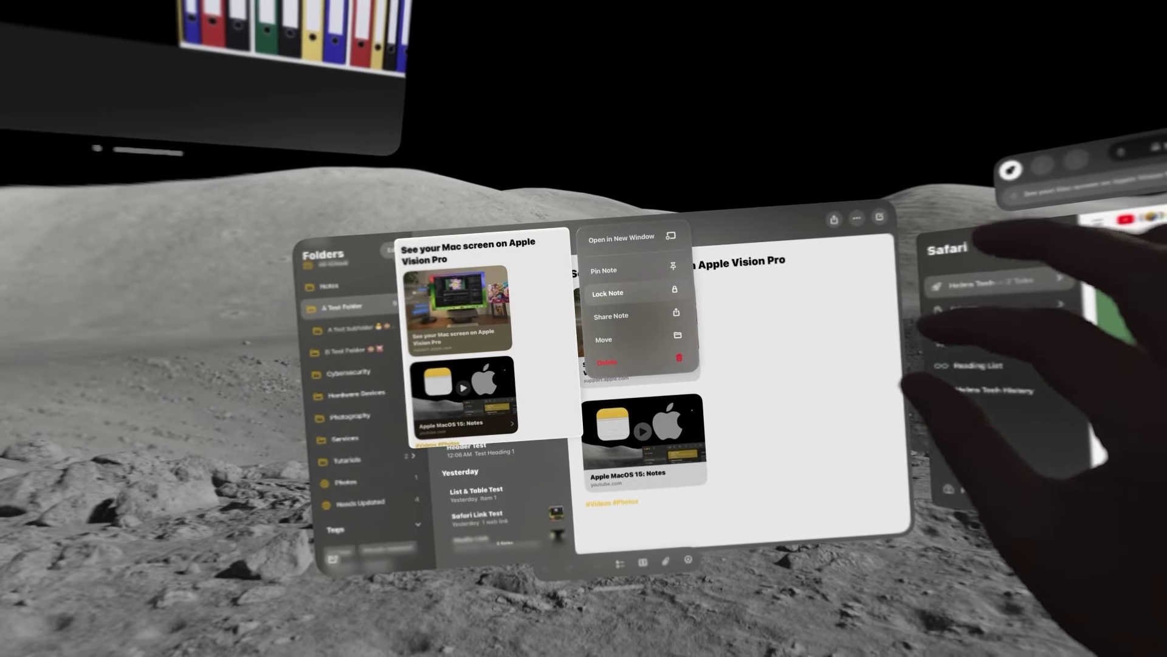
{"action": "left_click", "coordinate": [608, 293]}
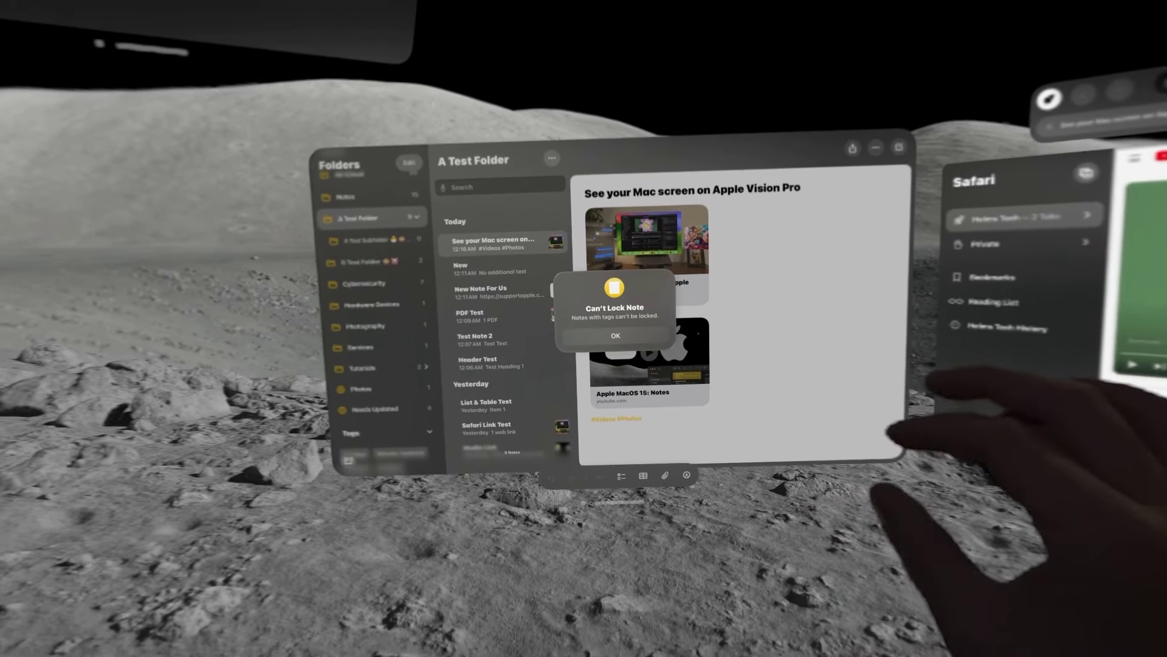
{"action": "left_click", "coordinate": [610, 381]}
Add a lock to the New note, lock it immediately, then bring up its options again.
{"action": "left_click", "coordinate": [484, 314]}
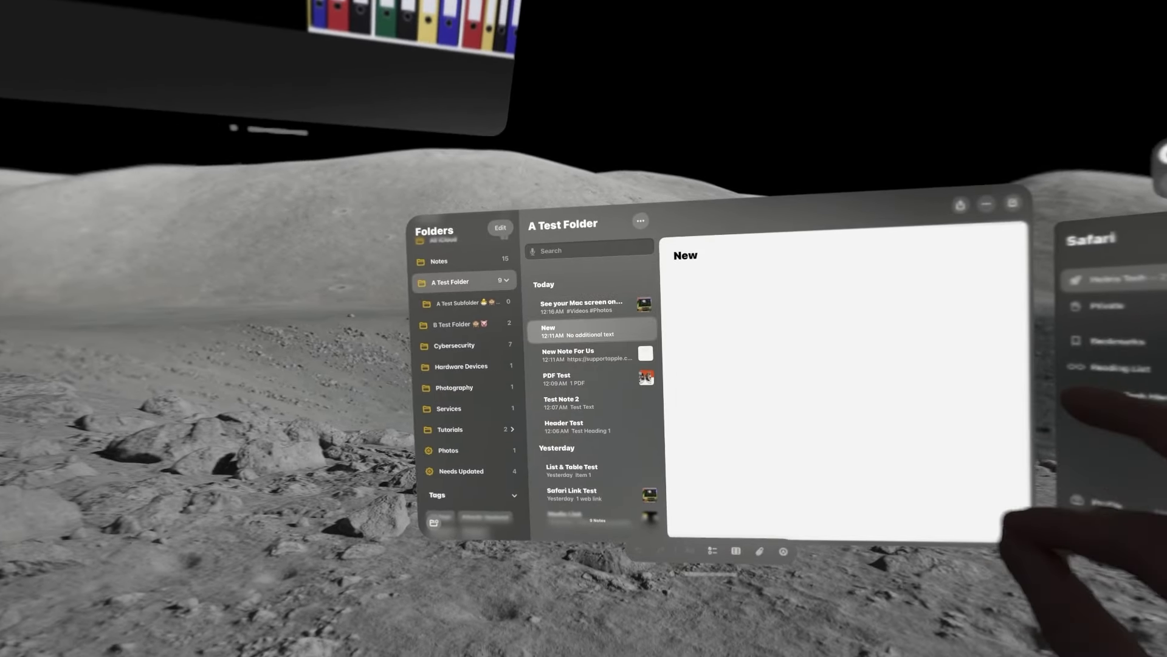
{"action": "right_click", "coordinate": [591, 330]}
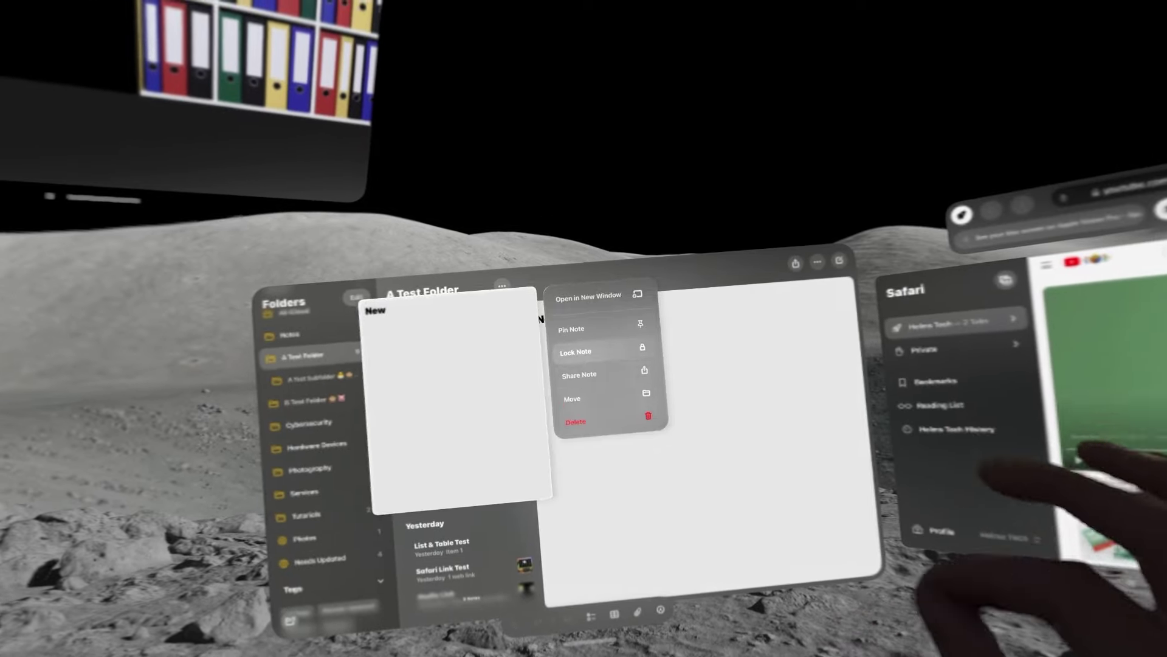
{"action": "left_click", "coordinate": [599, 350]}
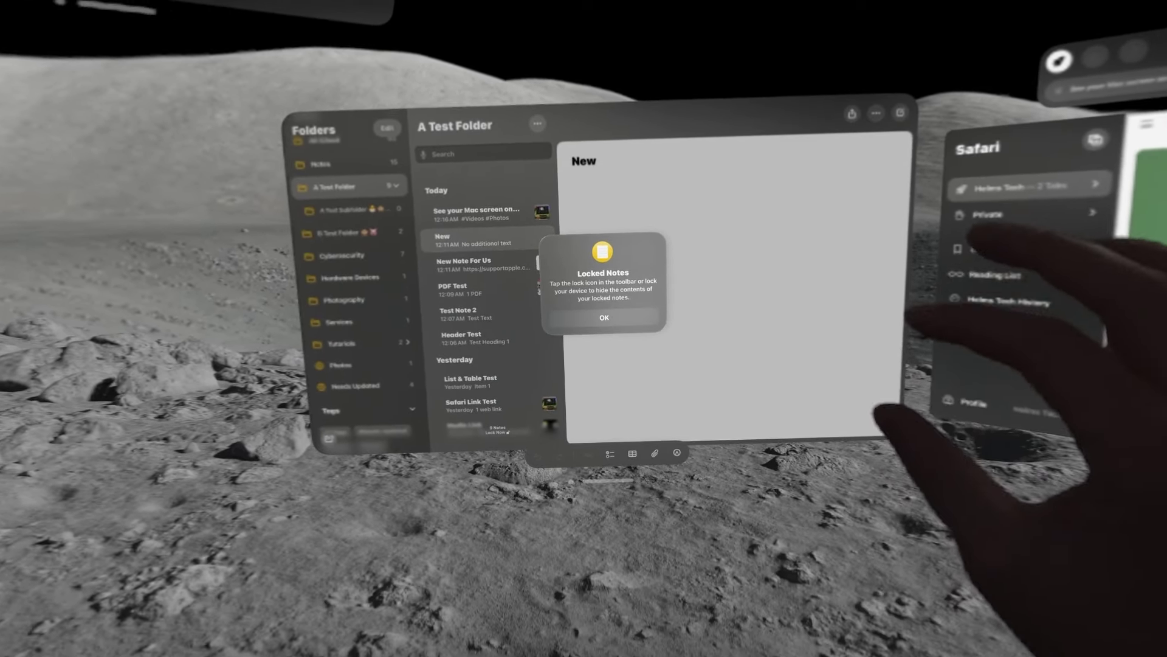
{"action": "left_click", "coordinate": [605, 373]}
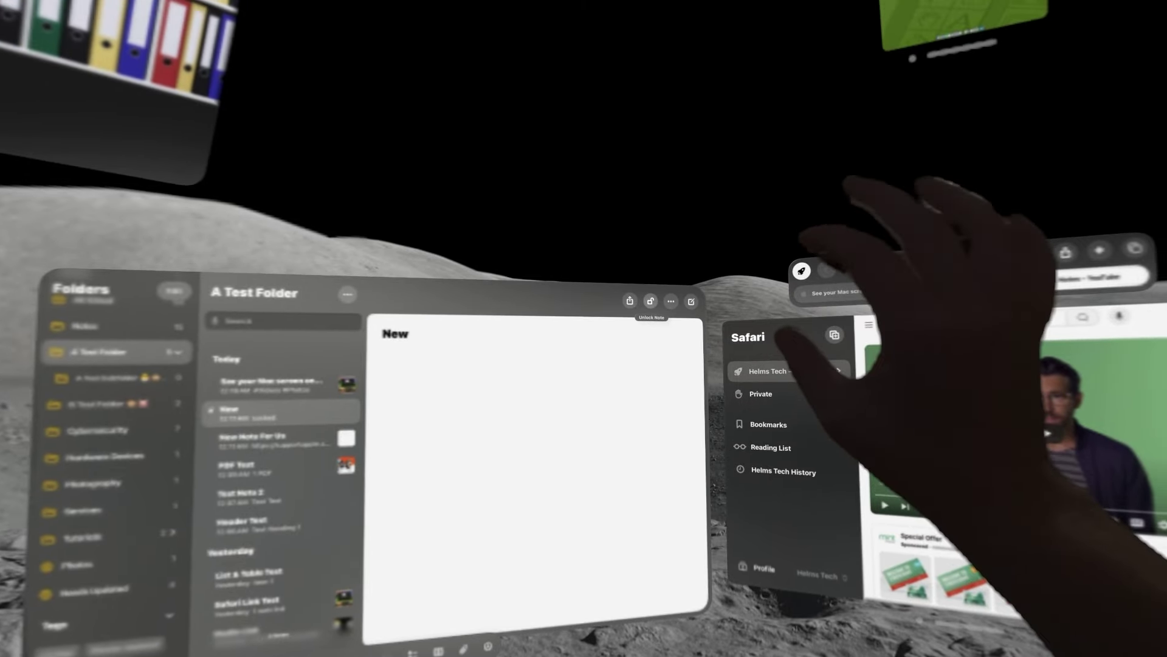
{"action": "left_click", "coordinate": [634, 250]}
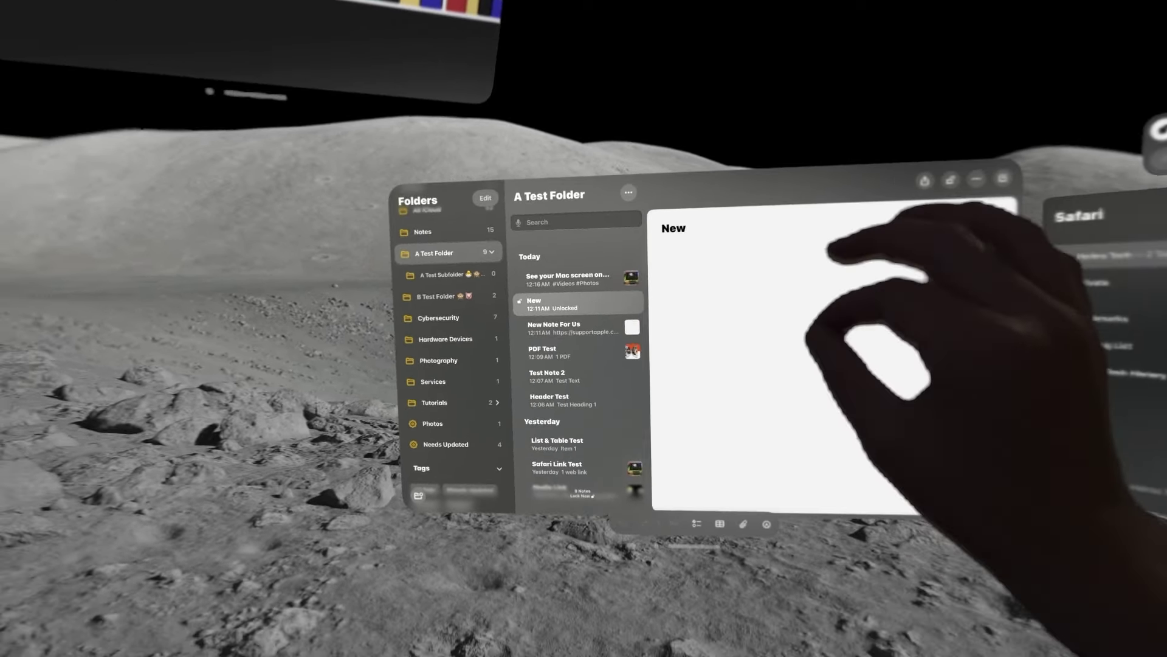
{"action": "right_click", "coordinate": [578, 303]}
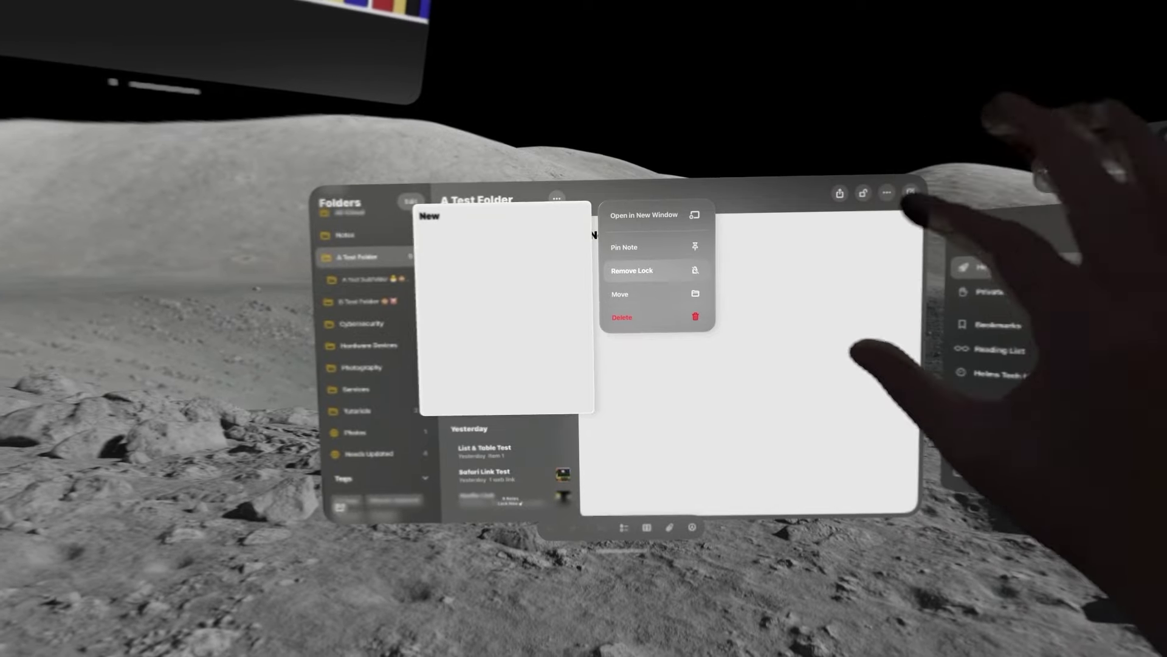